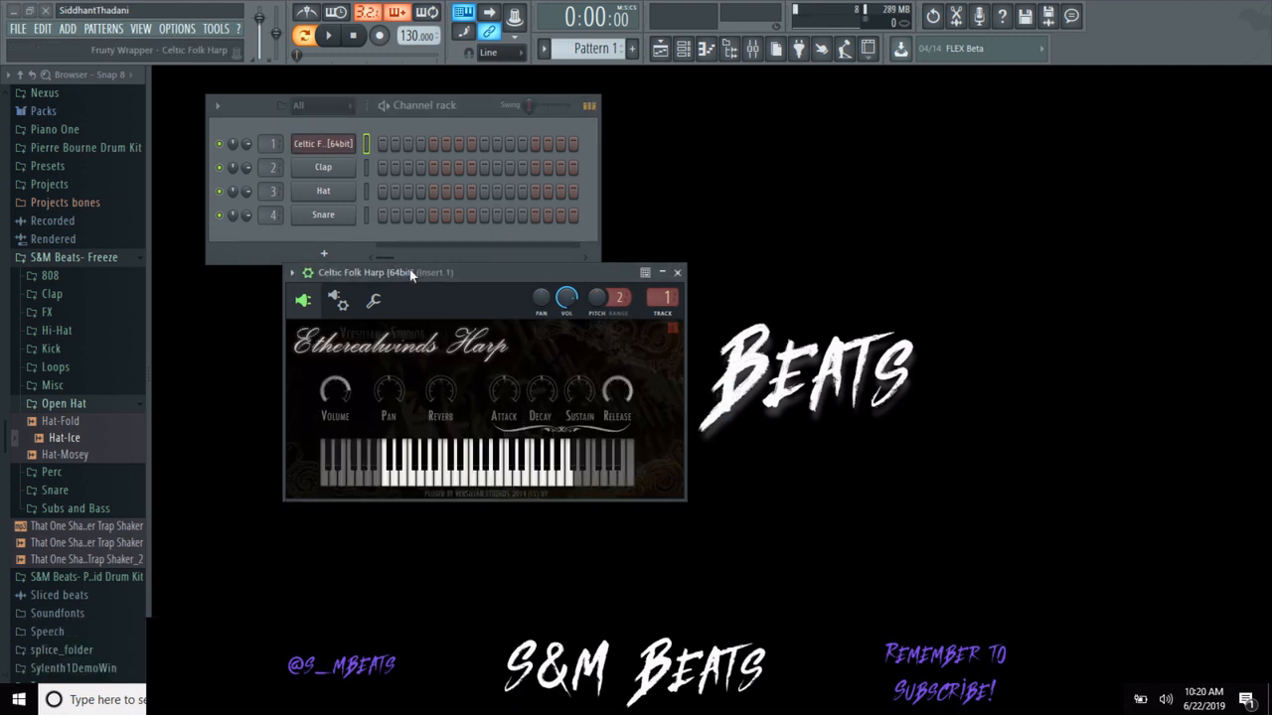
Set the project tempo to 142 BPM and open the piano roll of the Celtic Folk Harp channel.
drag(411, 275, 421, 256)
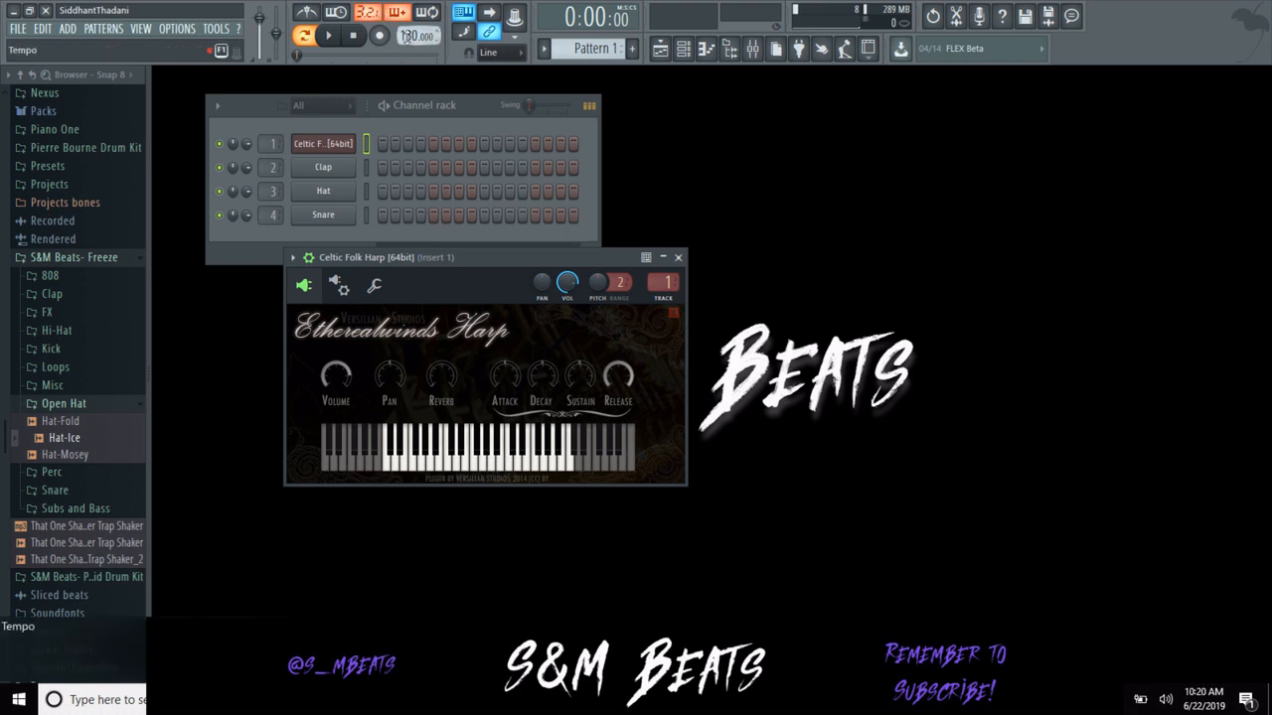
drag(416, 35, 416, 25)
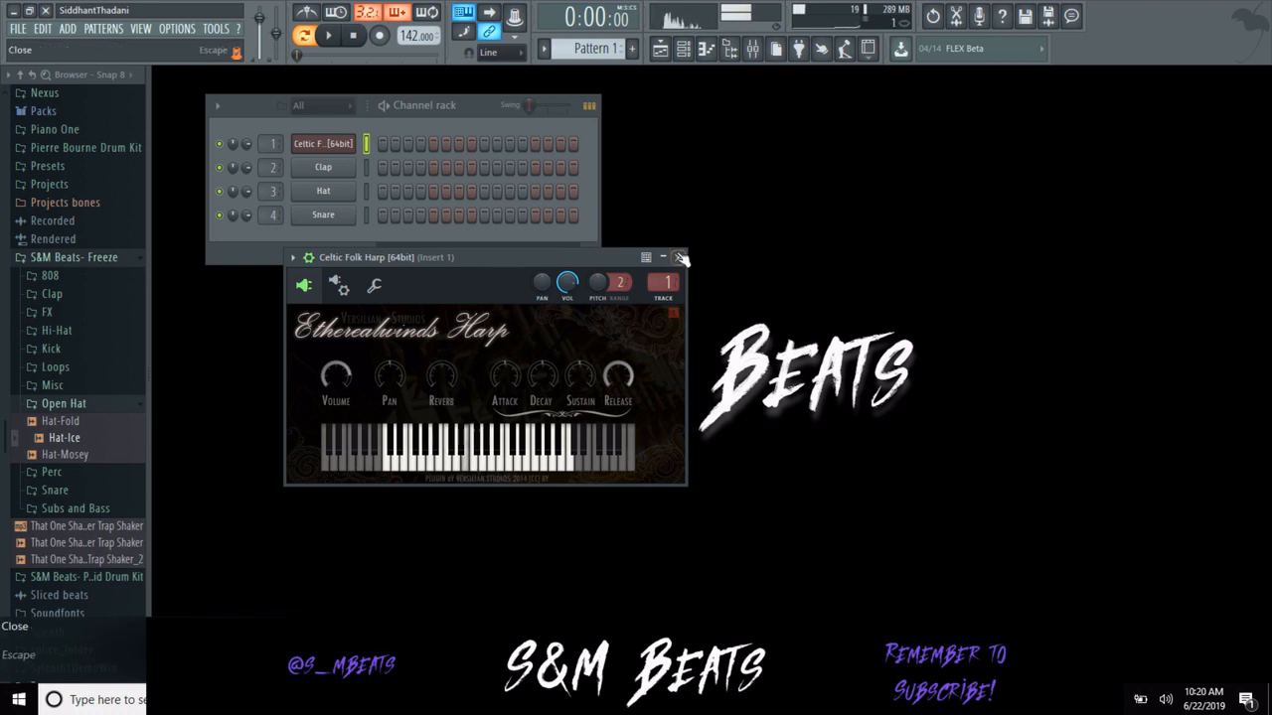
click(333, 148)
right_click(333, 147)
click(360, 159)
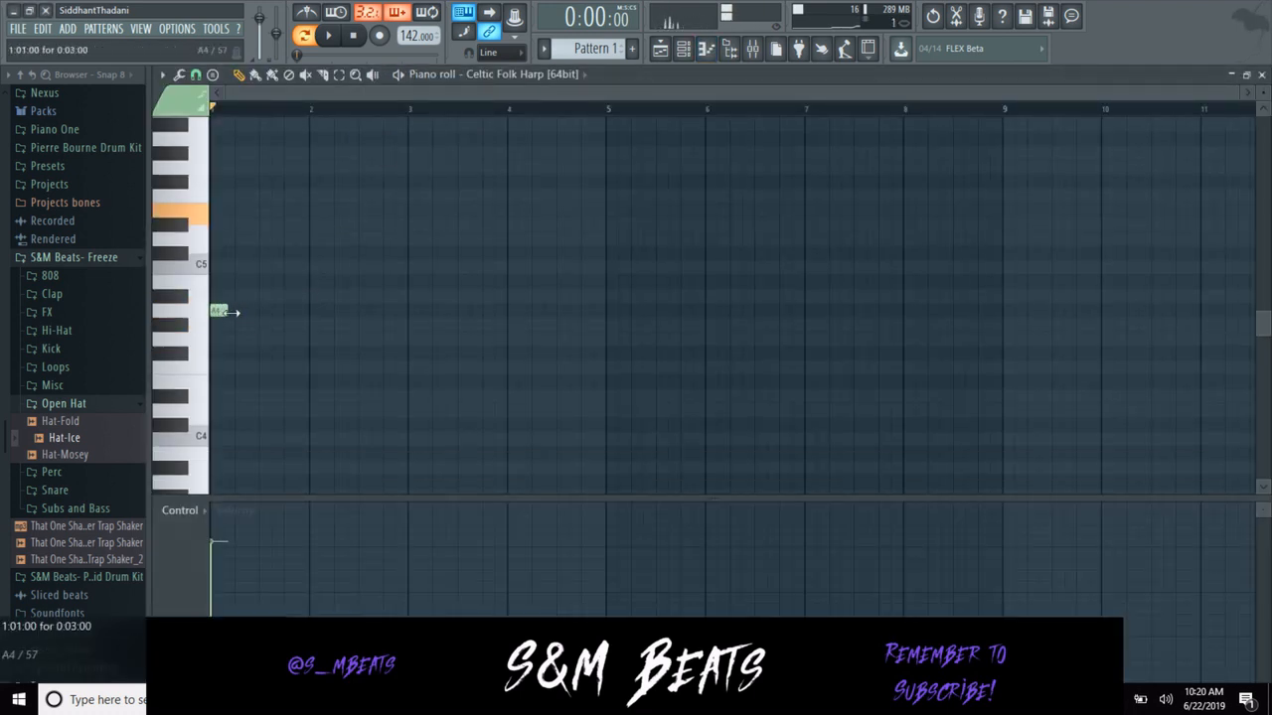
Fill bar 1 with four one-beat harp notes in the order A4, E5, C5, F5.
click(162, 75)
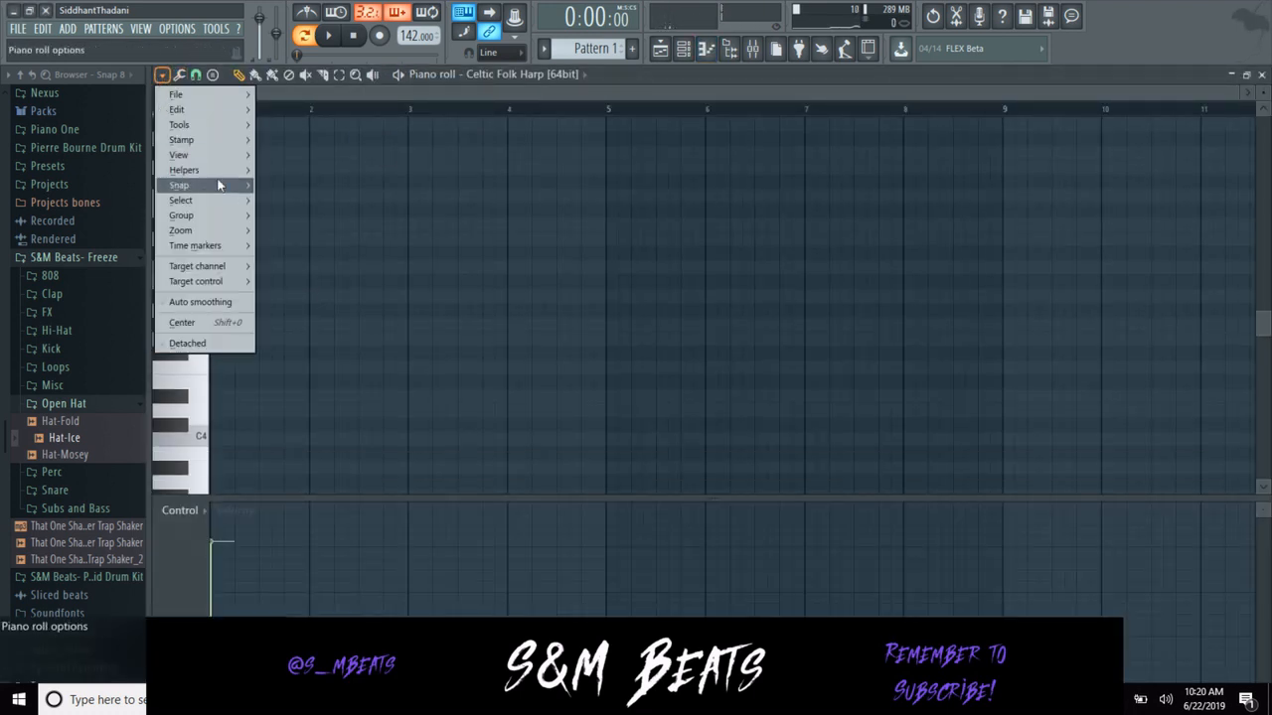
mouse_move(185, 170)
mouse_move(285, 188)
click(239, 213)
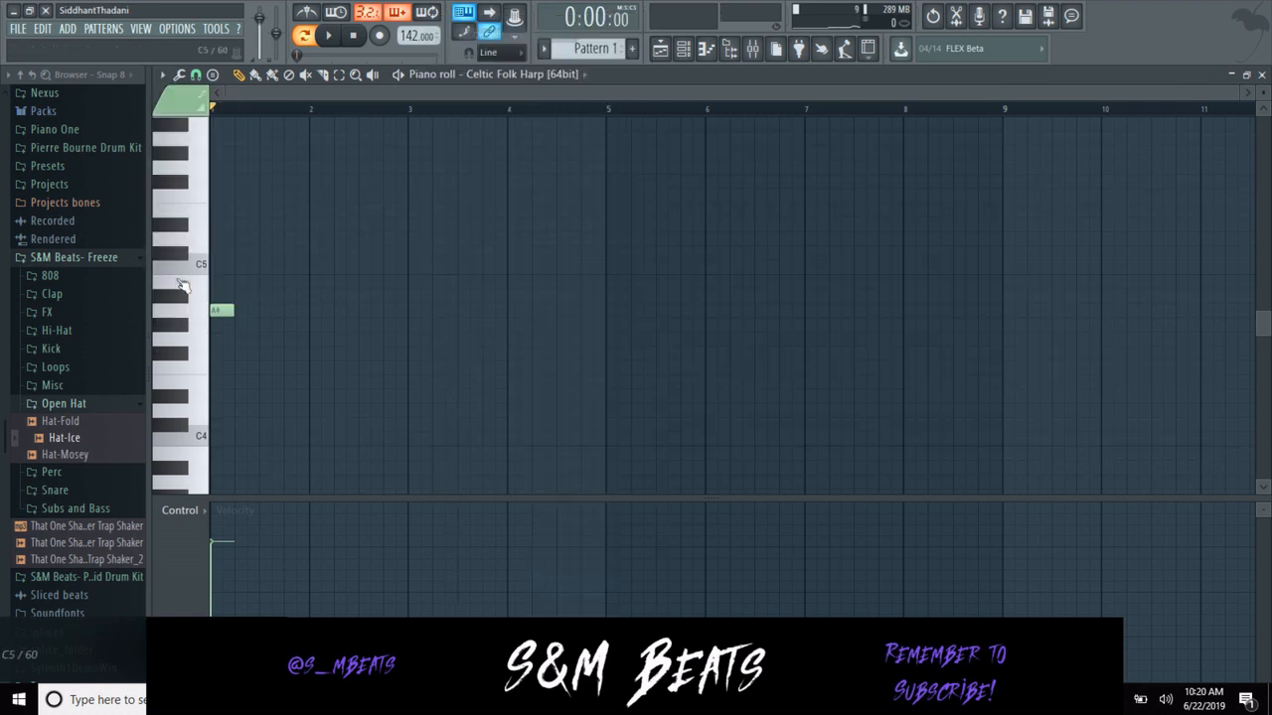
drag(233, 208, 257, 230)
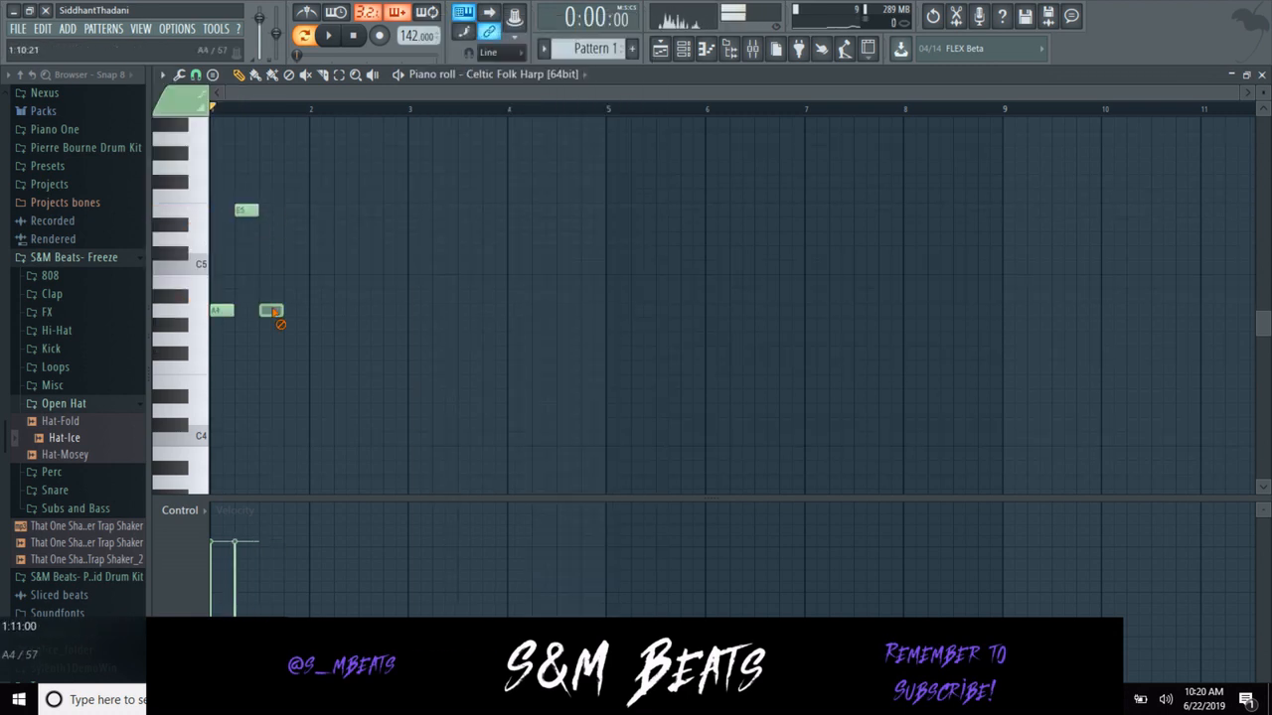
right_click(275, 312)
click(264, 267)
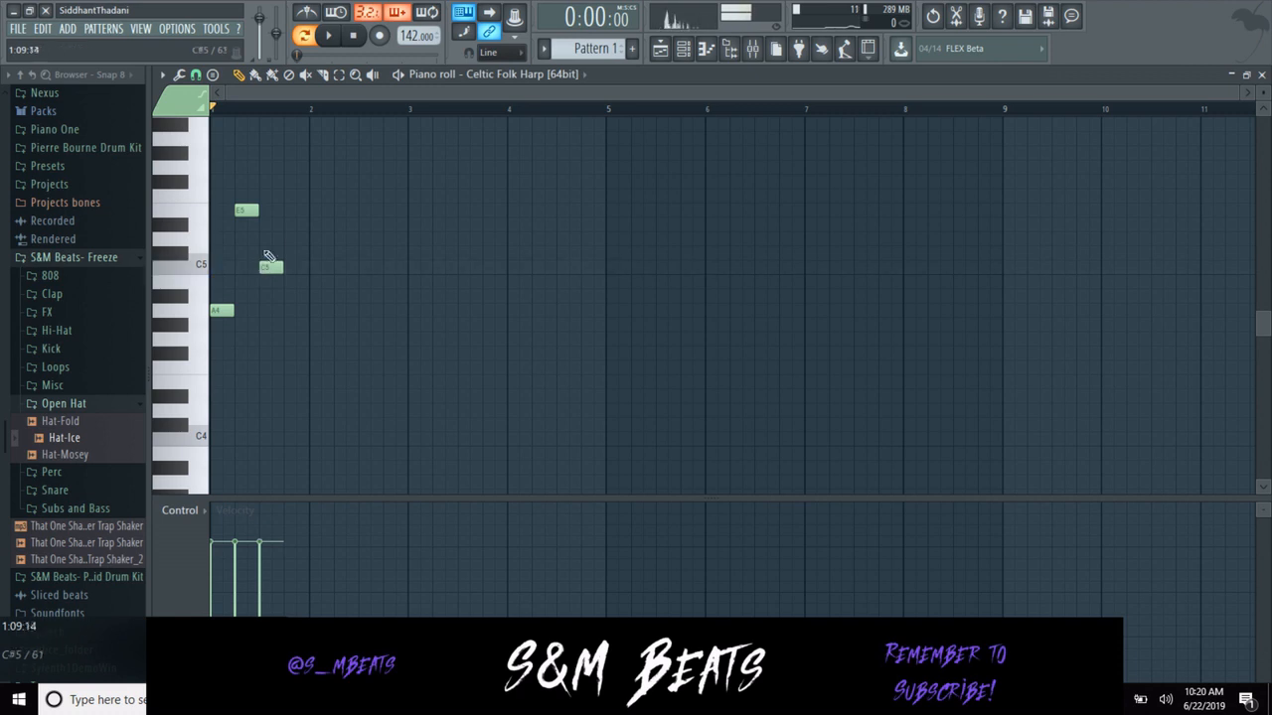
click(288, 196)
Play bar 1 and lower its third note to A4.
key(space)
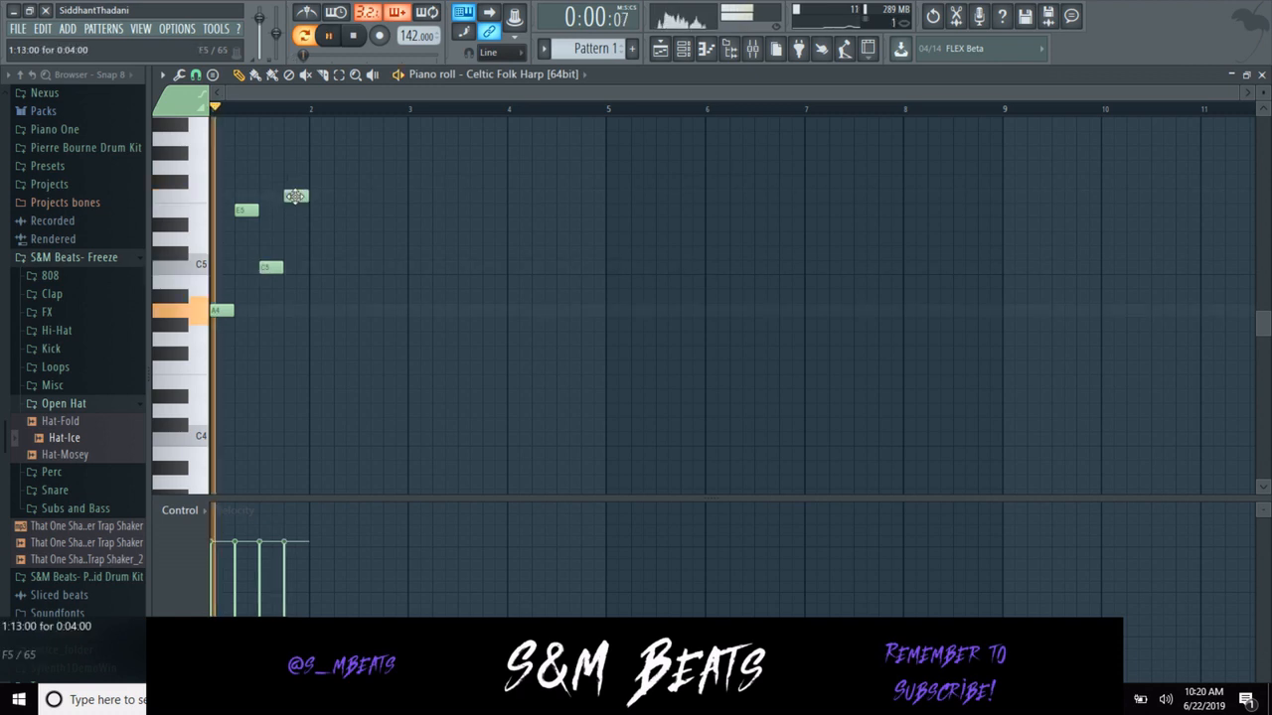
key(space)
drag(260, 271, 258, 320)
key(space)
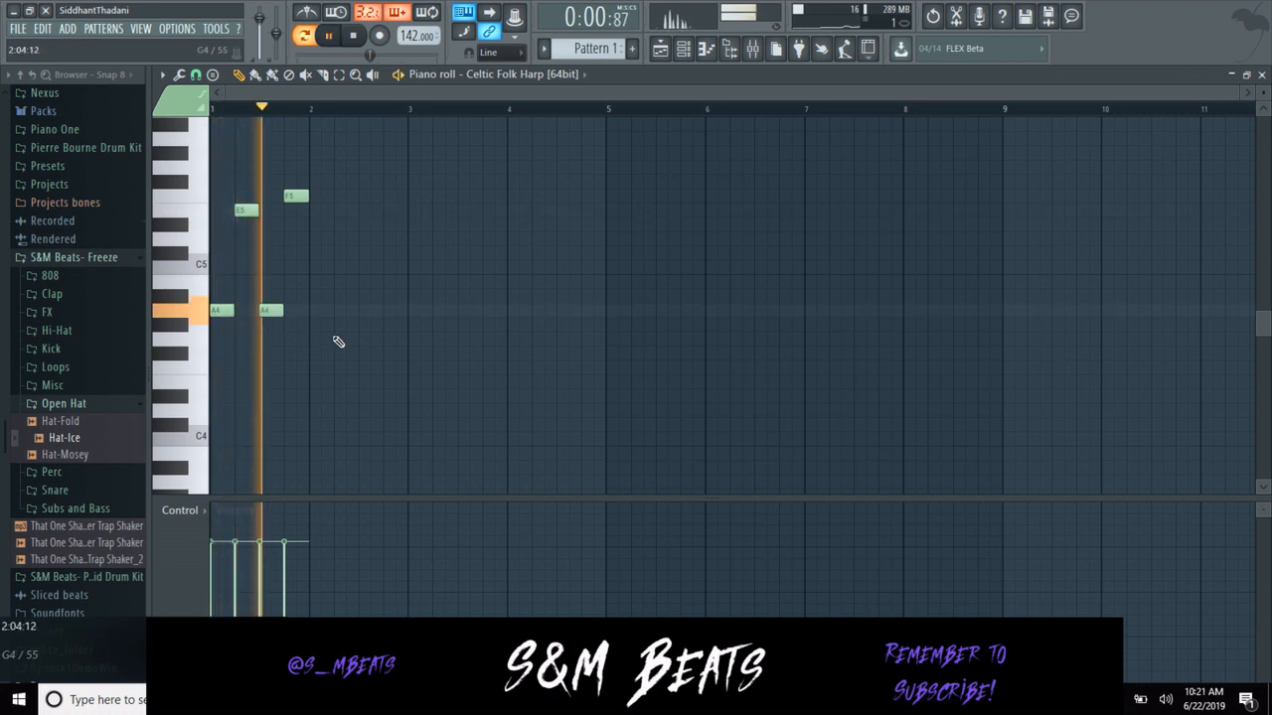
Duplicate the one-bar phrase until it fills bars 1 to 4.
key(ctrl+b)
key(space)
key(ctrl+d)
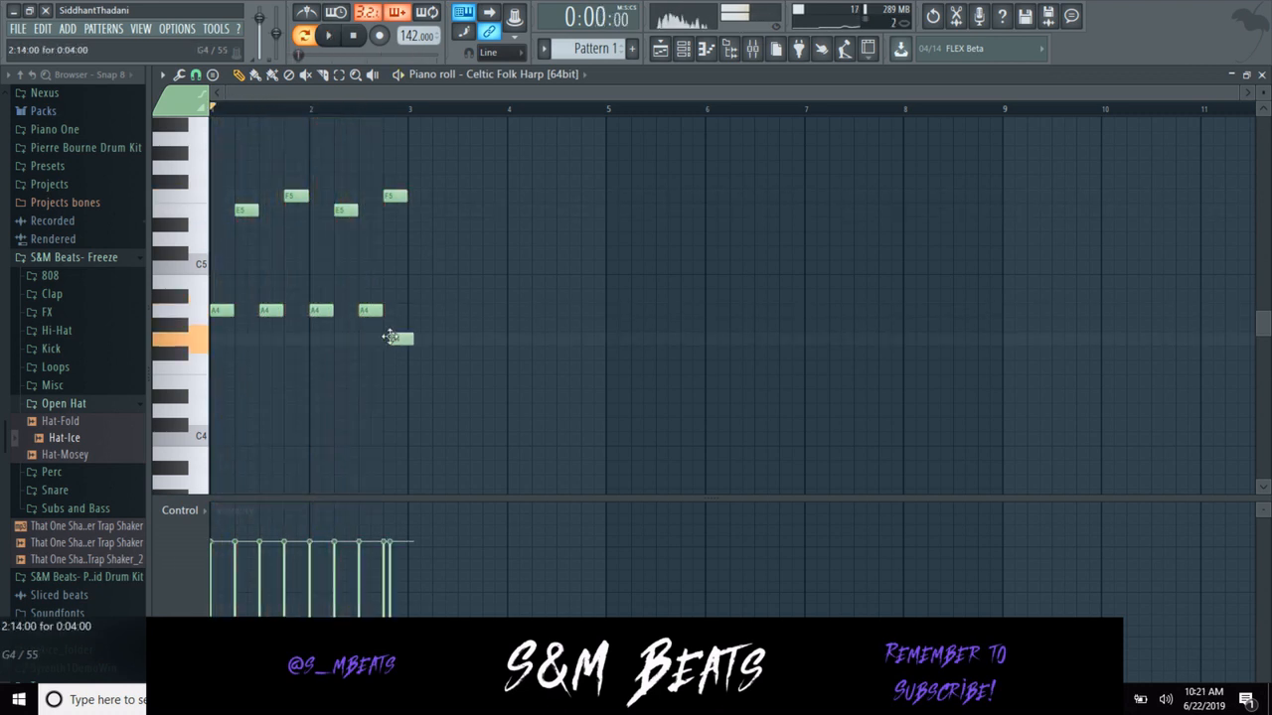
key(ctrl+b)
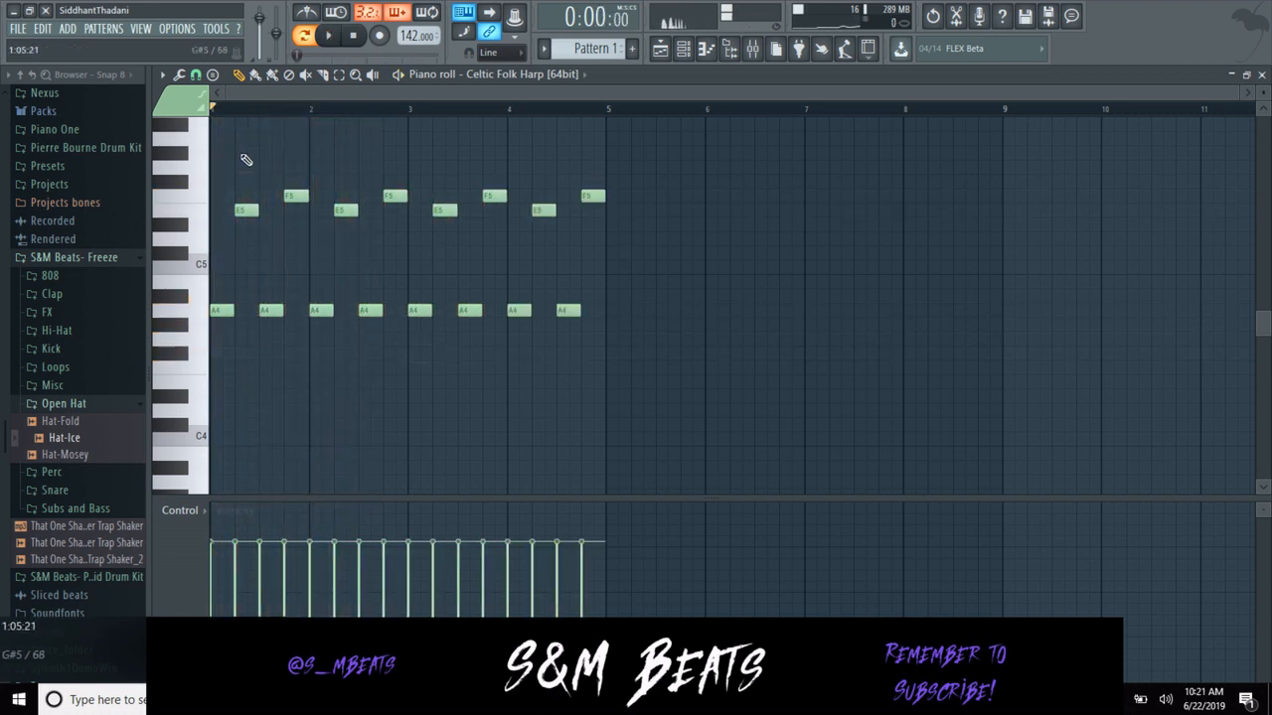
Try out extra accent notes such as A5, C4 and D4 on the first beats of bars 1 to 3.
mouse_move(221, 156)
mouse_down()
mouse_move(220, 182)
mouse_move(229, 144)
mouse_up()
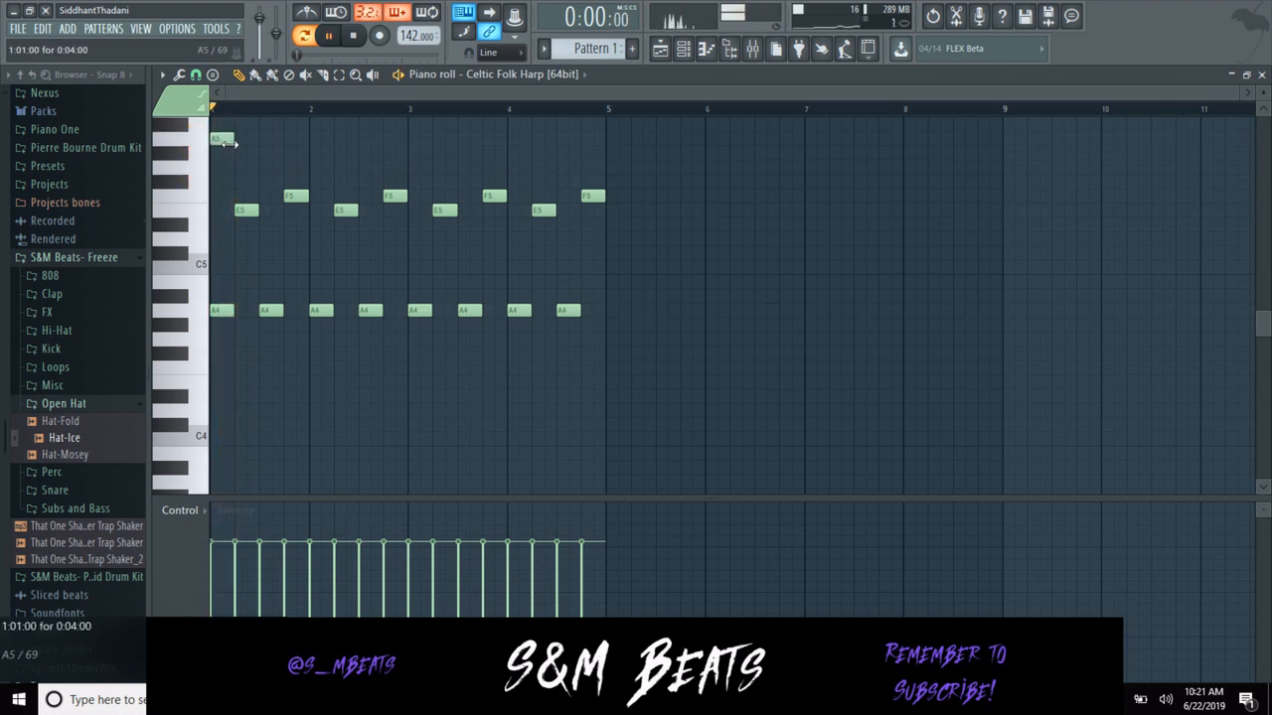
click(318, 398)
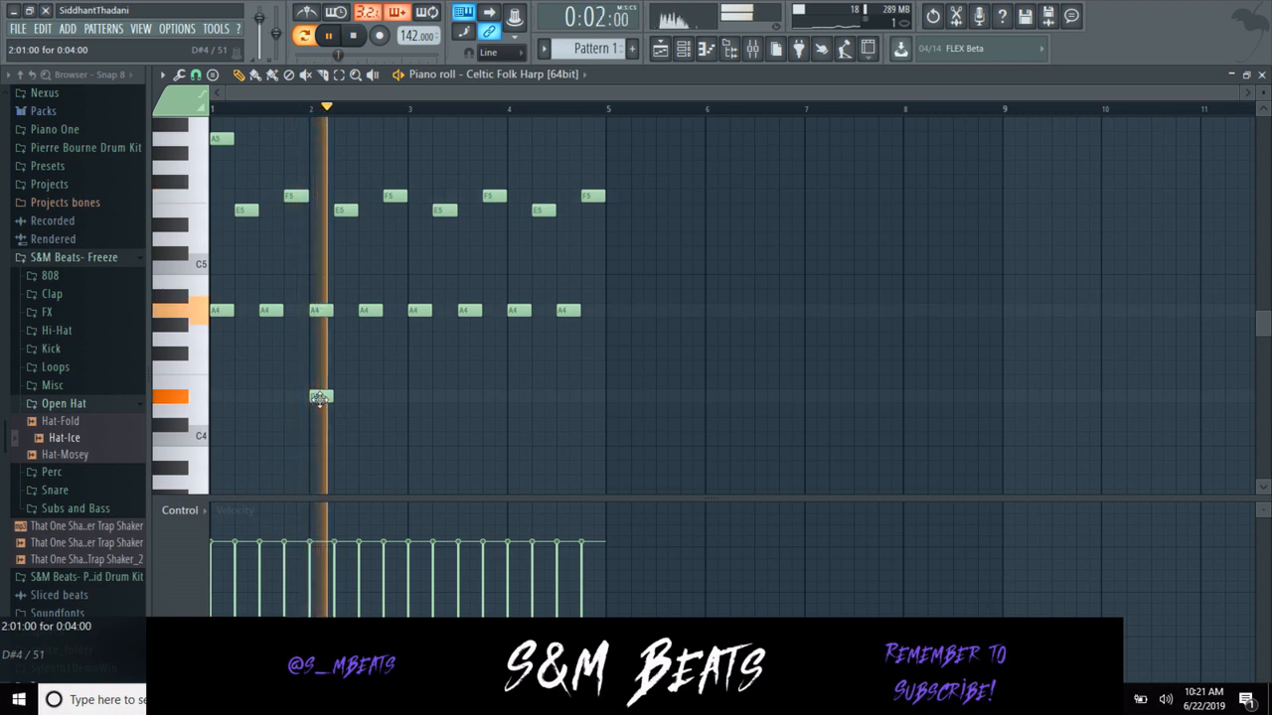
key(space)
drag(317, 397, 219, 439)
key(space)
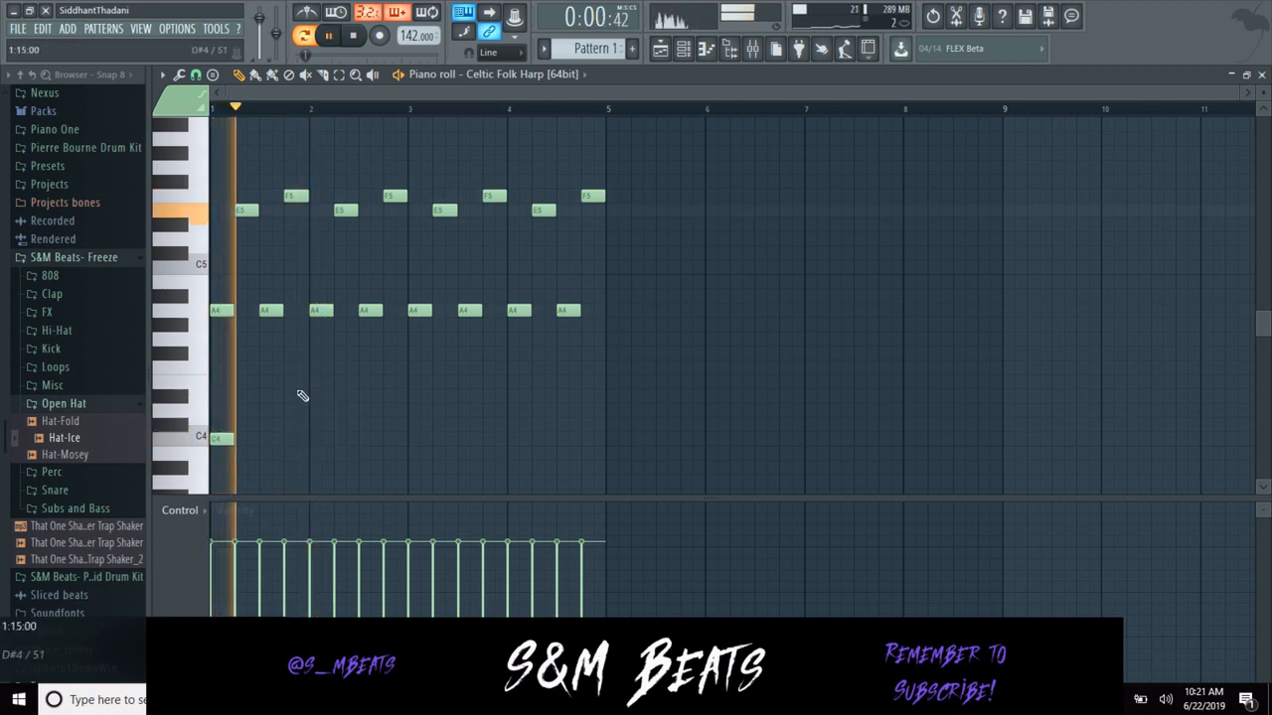
click(314, 411)
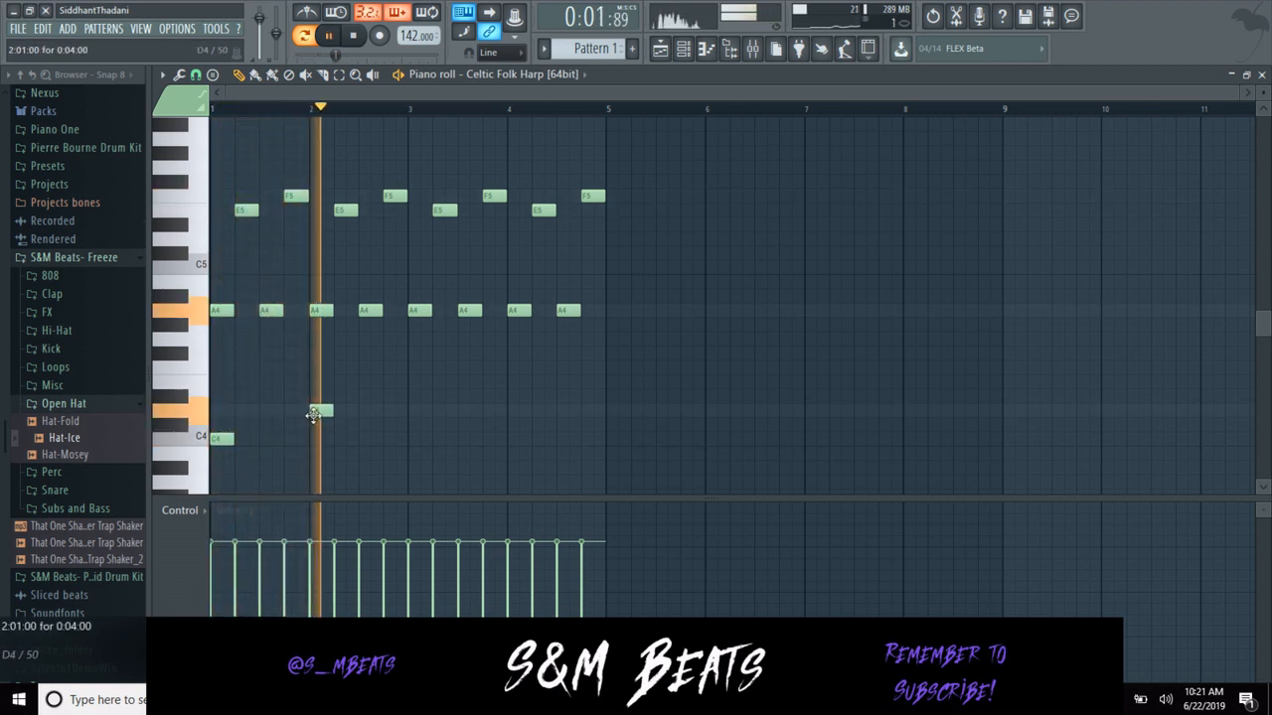
click(412, 438)
key(space)
right_click(419, 439)
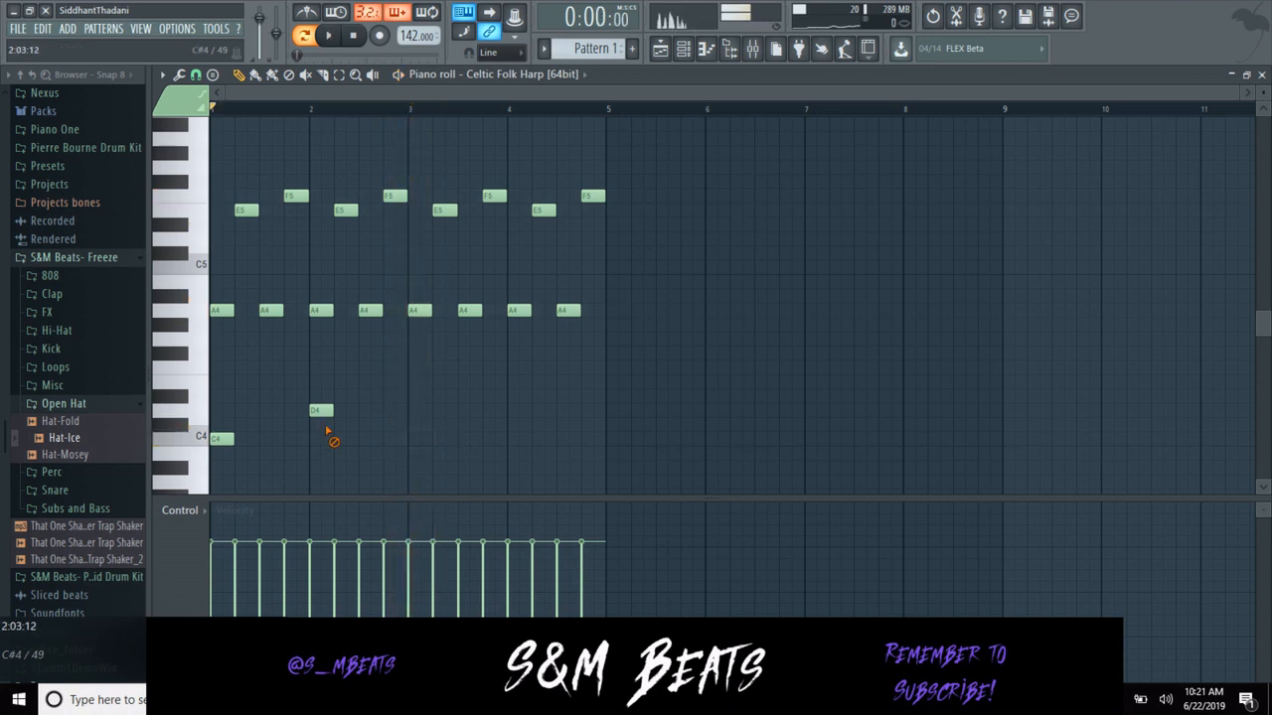
right_click(320, 410)
Try a D5 note just before the first E5 in bar 1.
scroll(262, 310, up, 3)
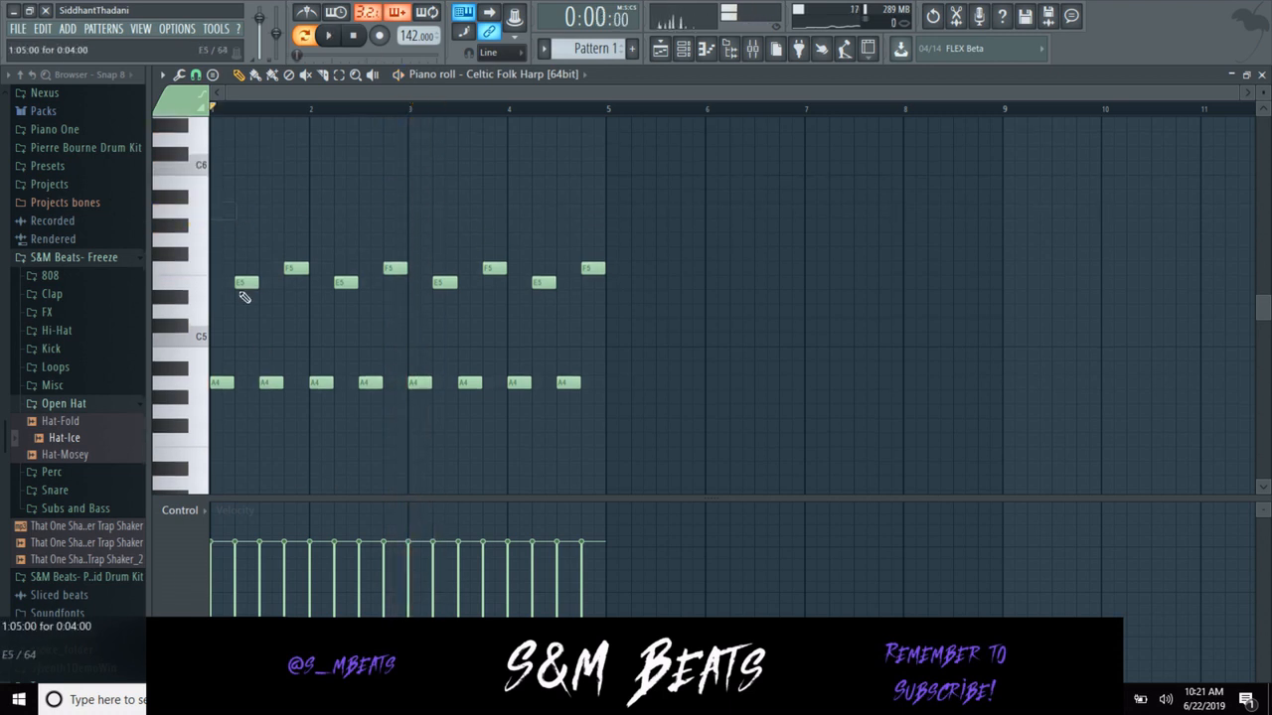
drag(231, 343, 233, 311)
key(space)
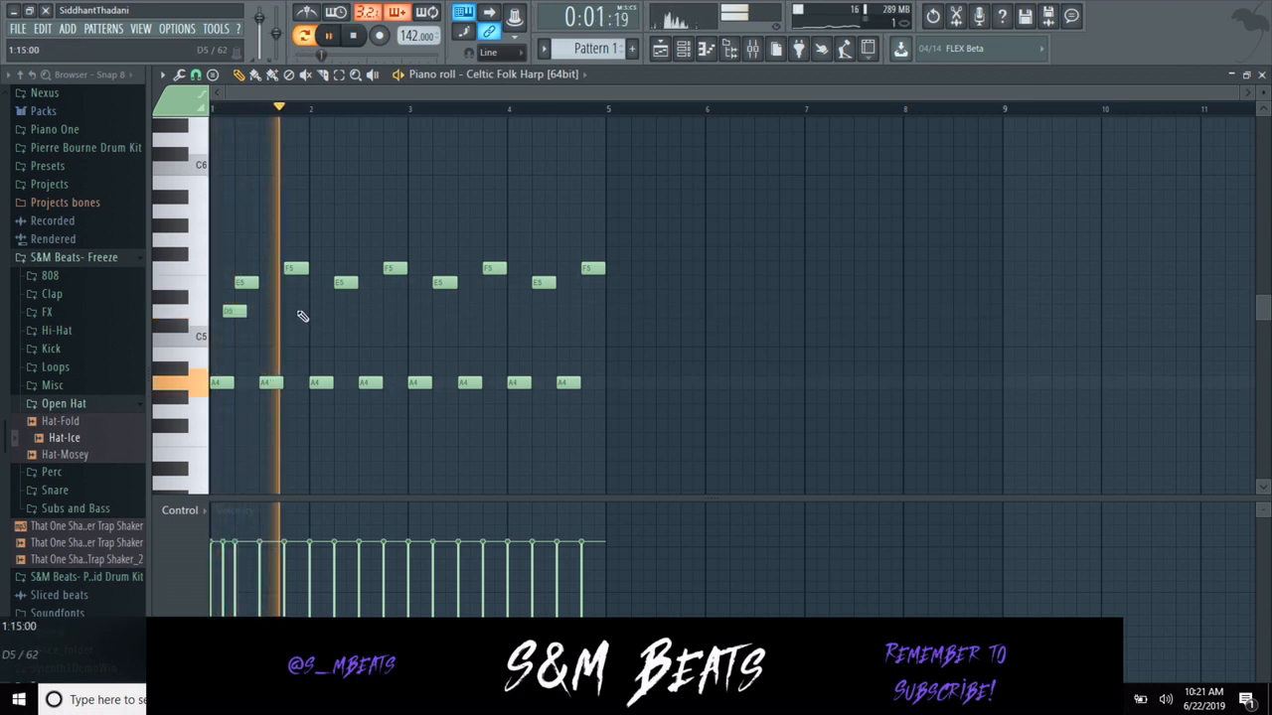
key(space)
right_click(243, 312)
Add a D5 note half a beat before bar 1's F5 and an E5 note half a beat before bar 2's F5.
key(space)
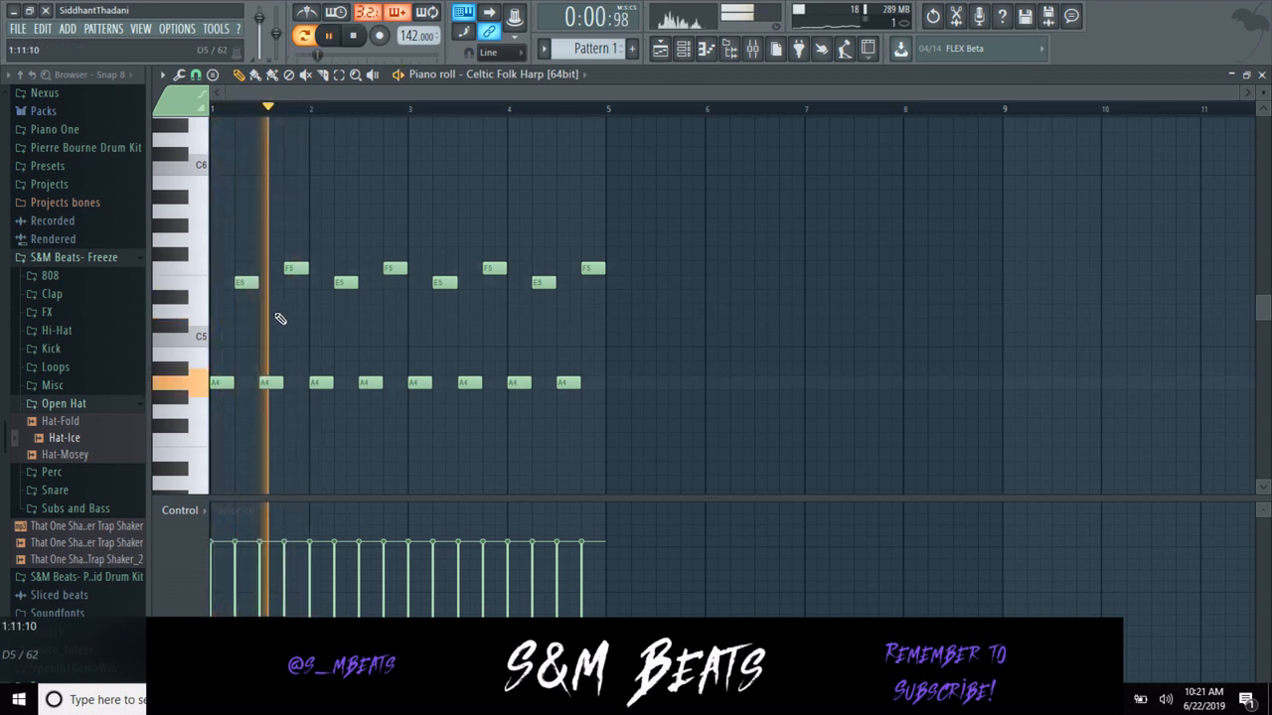
click(282, 311)
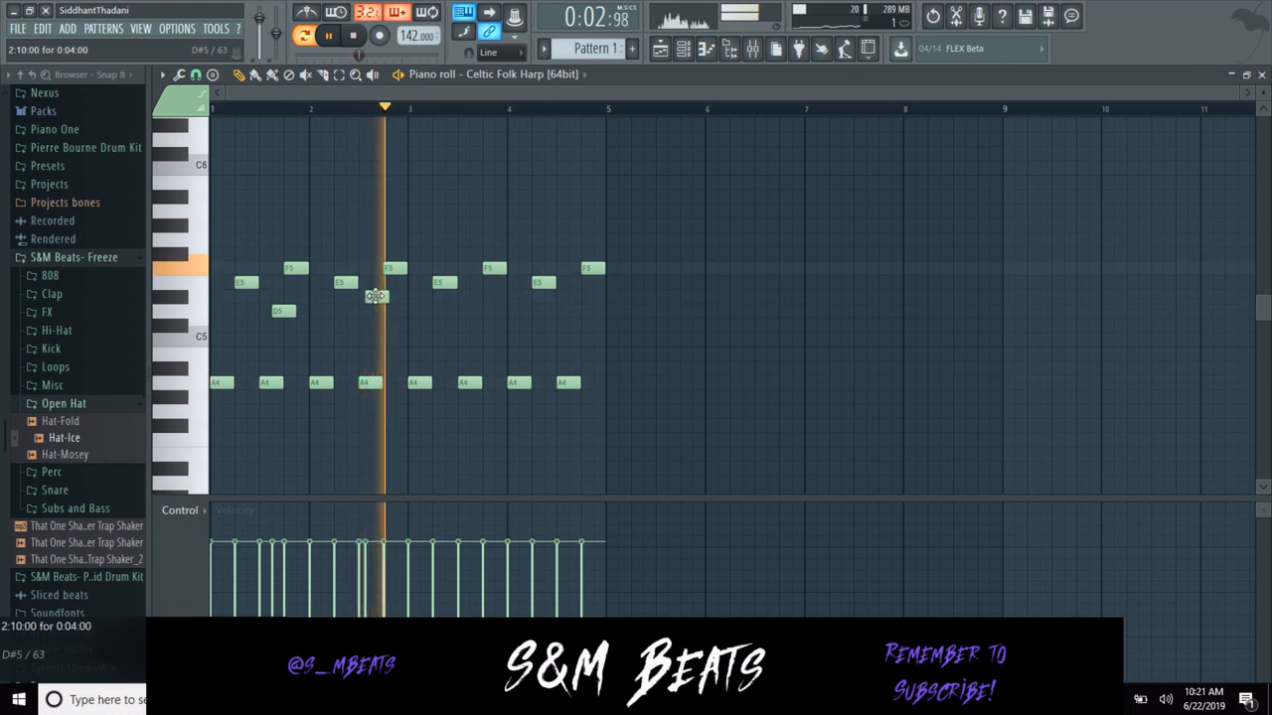
key(space)
drag(376, 294, 383, 282)
key(space)
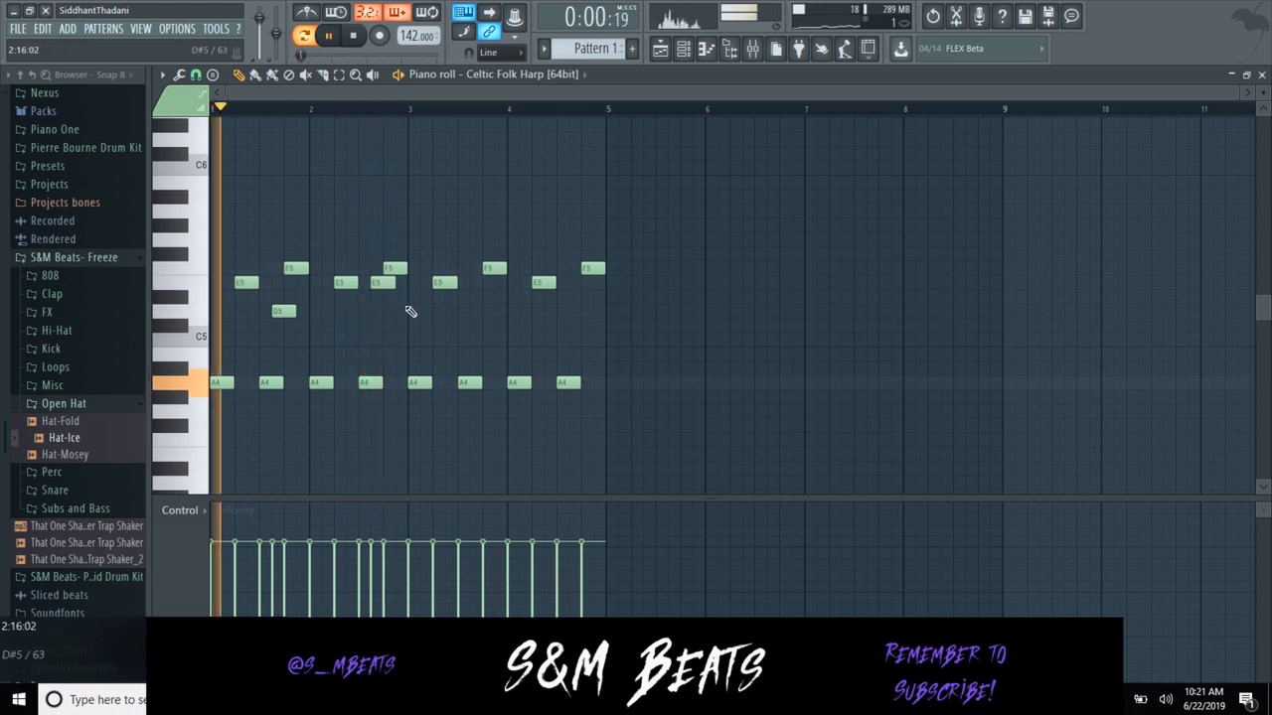
Add a D5 before bar 3's F5 and an E5 before bar 4's last note, and raise that last note to A5.
click(476, 311)
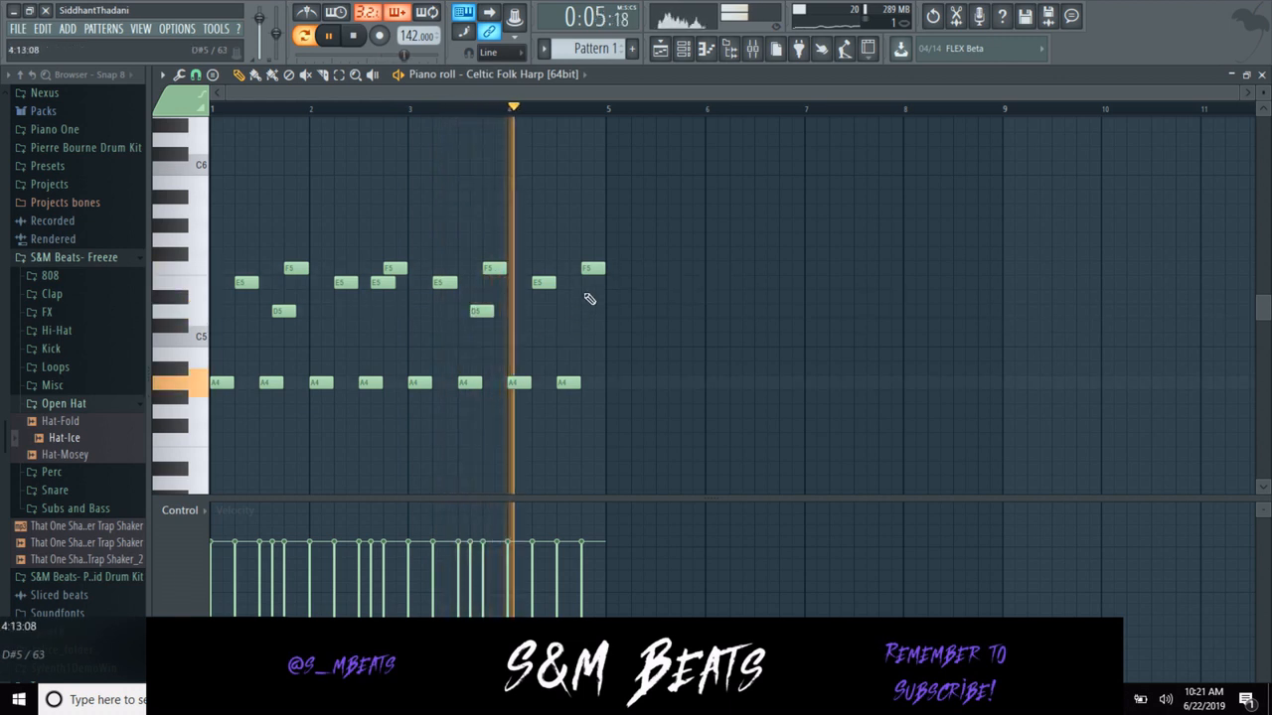
click(580, 283)
drag(588, 270, 592, 211)
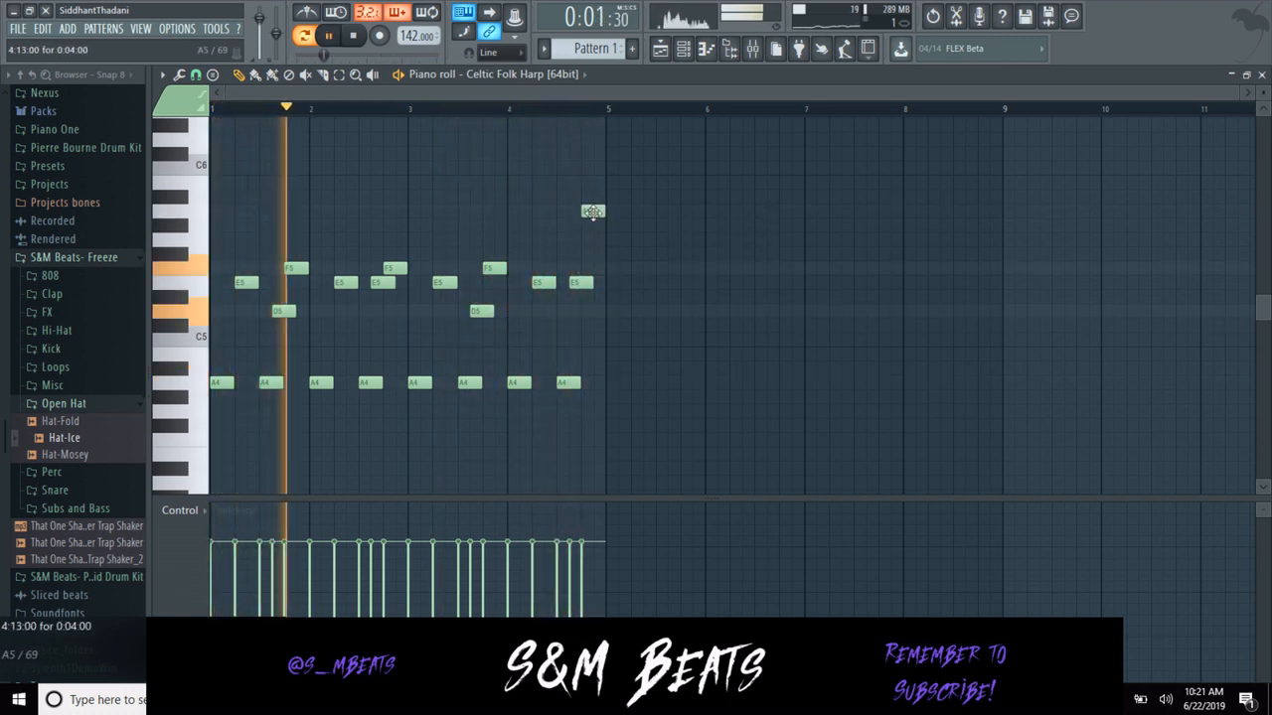
Duplicate the four-bar melody into bars 5 to 8 and play the pattern through.
key(ctrl+b)
click(602, 348)
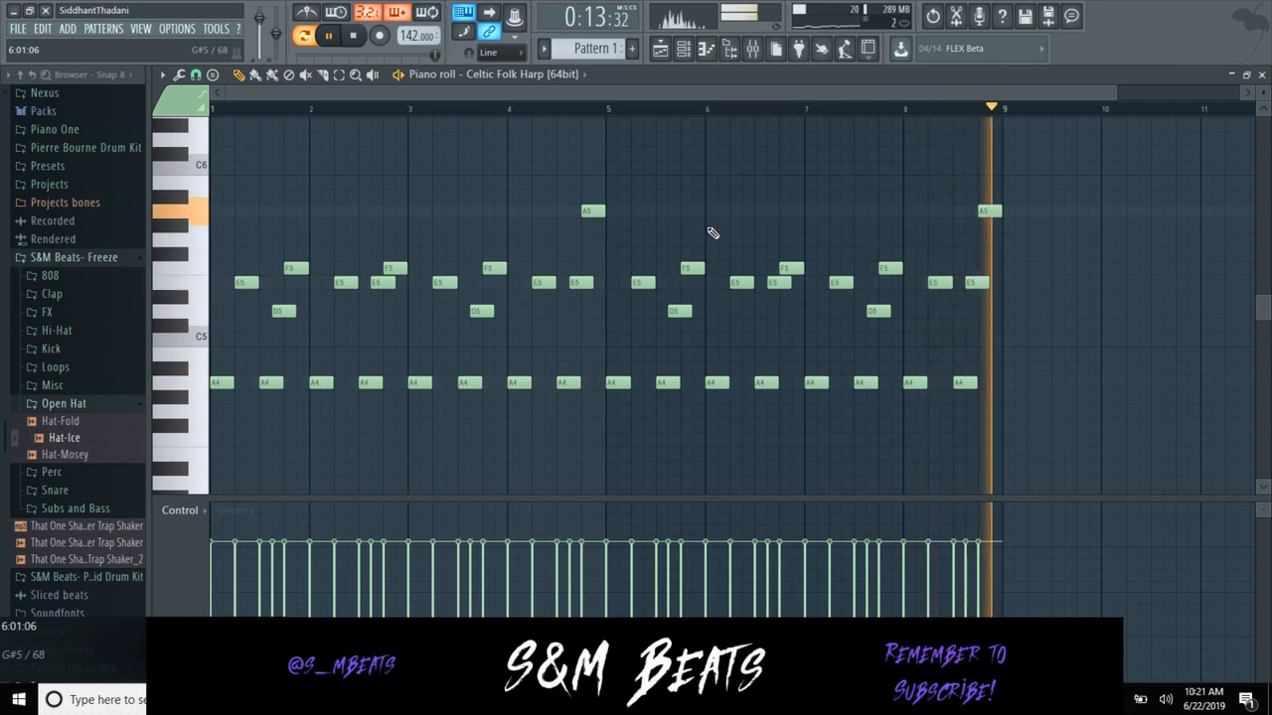
key(space)
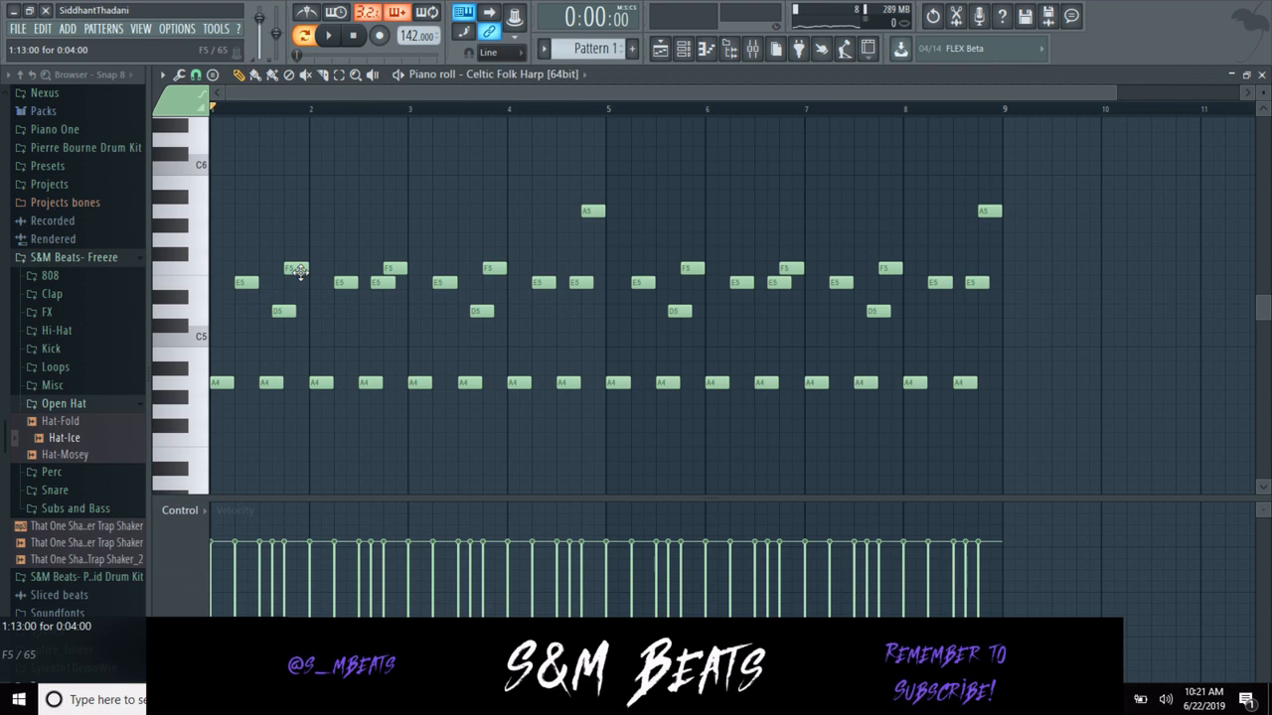
Audition the alternating A4–E5 and A4–F5 notes live on the harp.
key(n)
key(e)
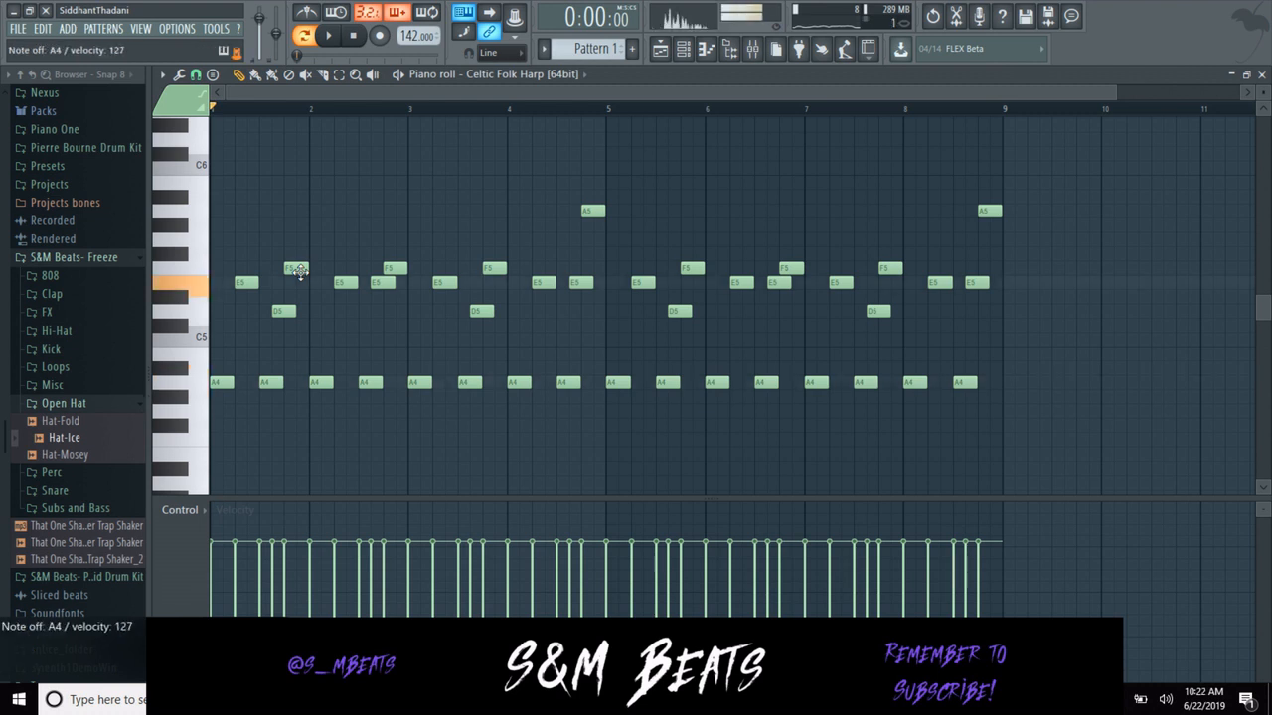
key(n)
key(r)
key(n)
key(e)
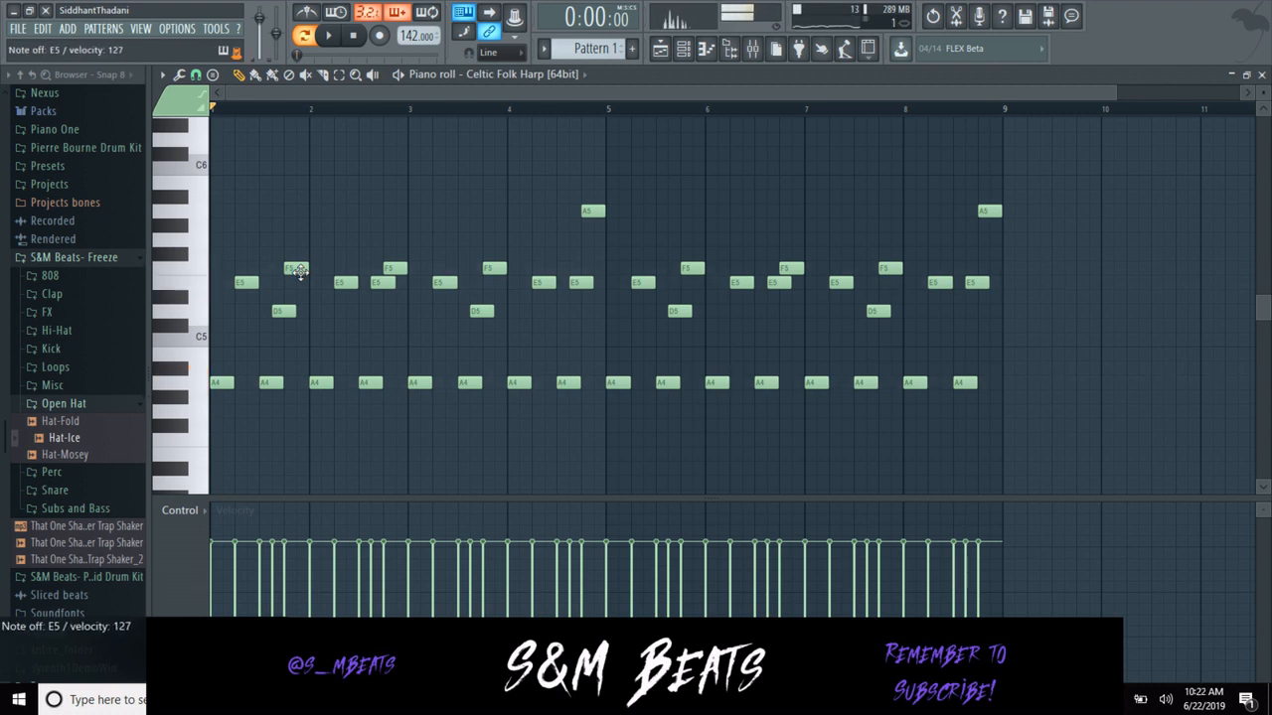
key(n)
key(r)
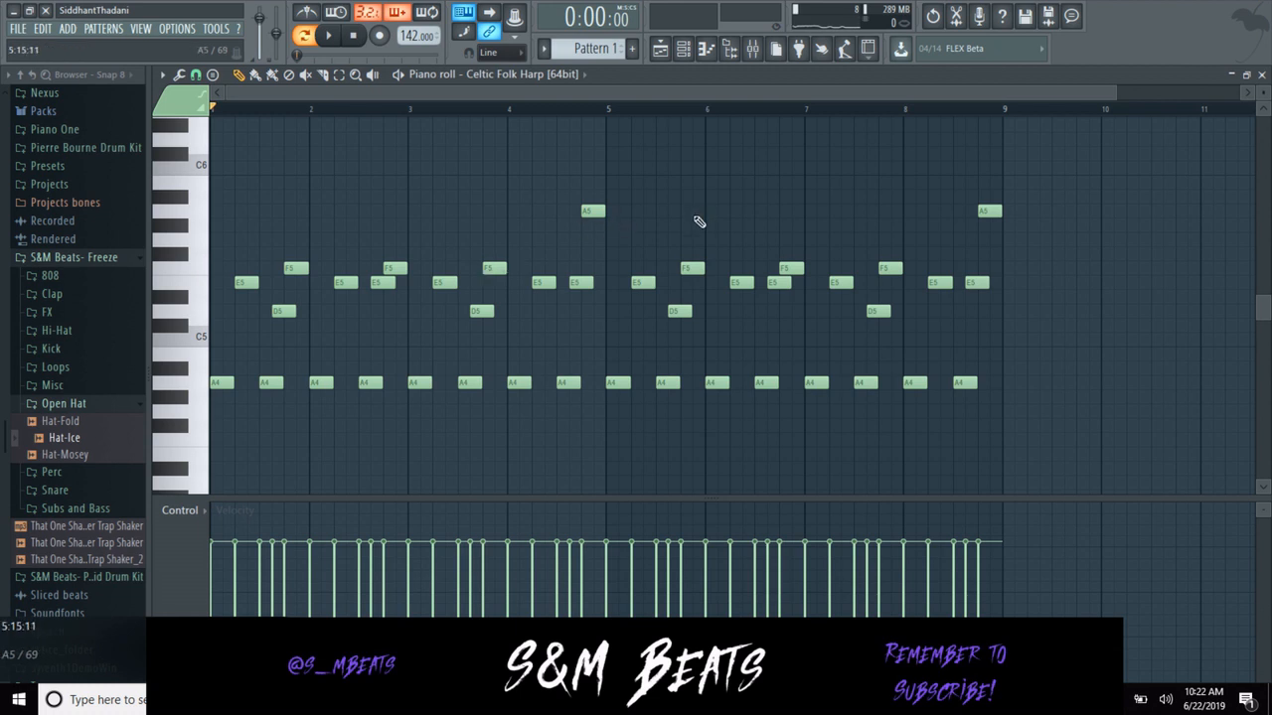
Close the piano roll and replace the Clap channel with reFX Nexus, closing the plugin window.
click(1261, 76)
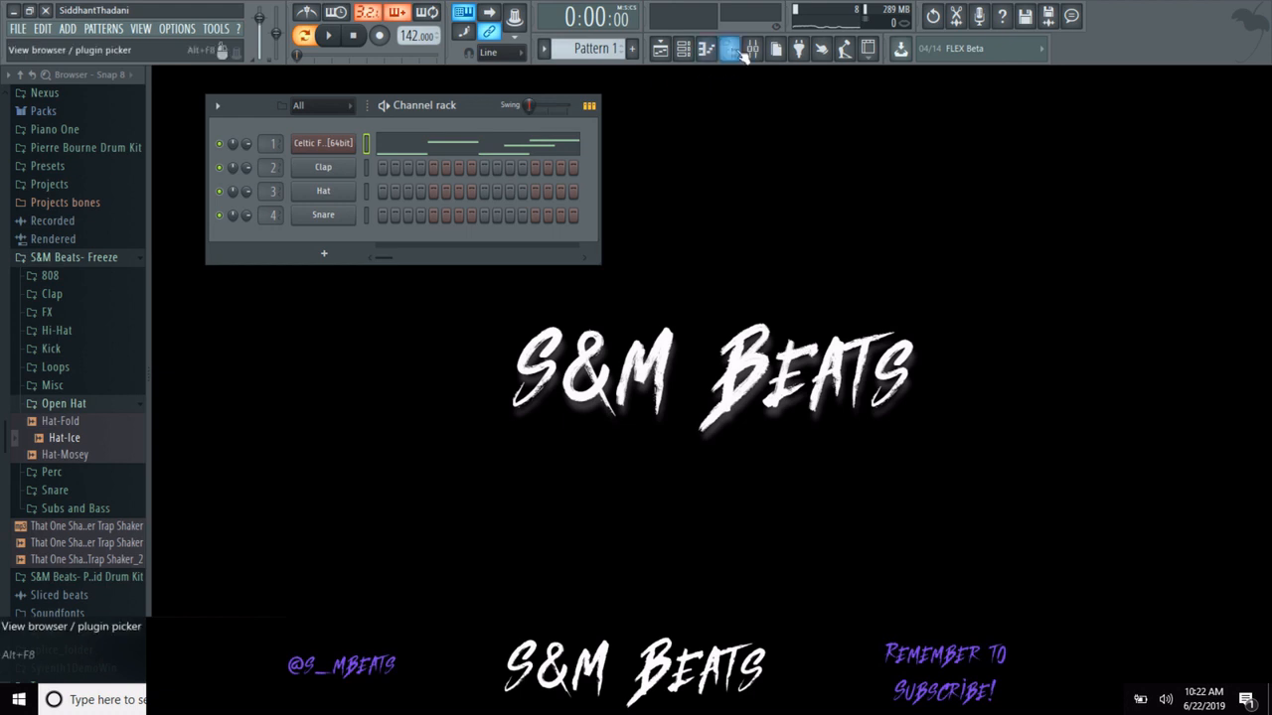
right_click(343, 167)
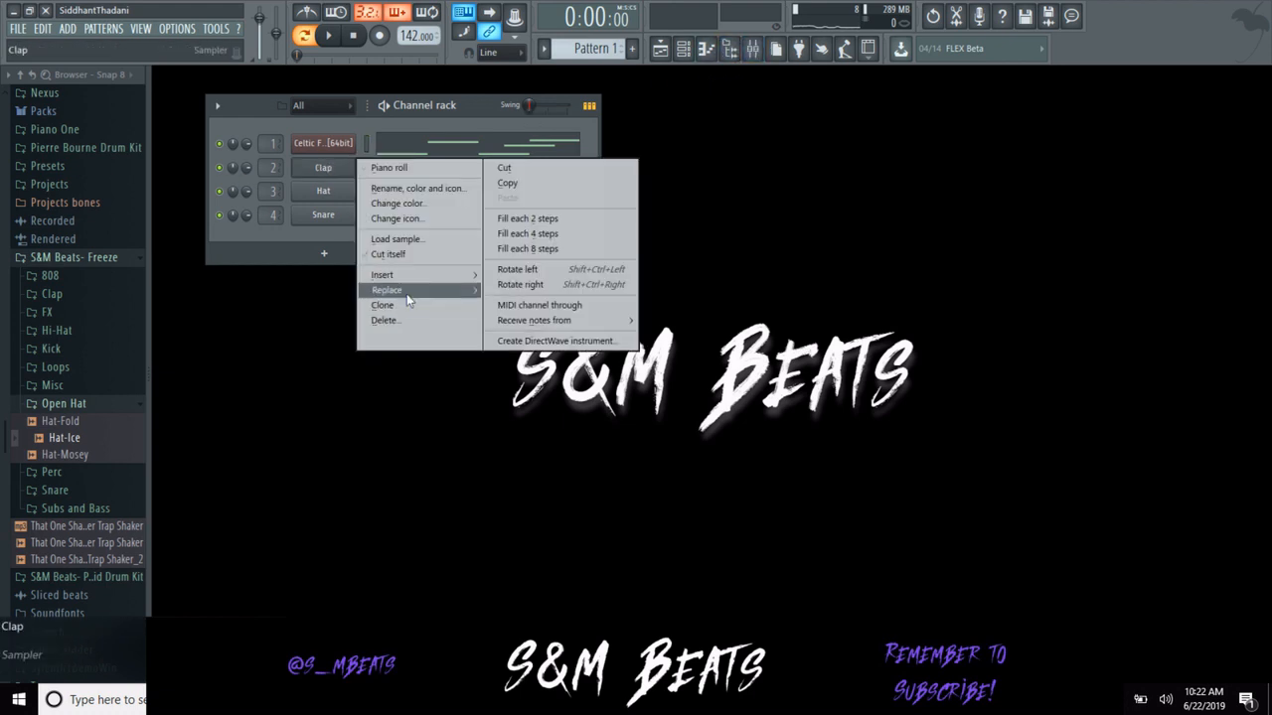
mouse_move(397, 291)
click(656, 358)
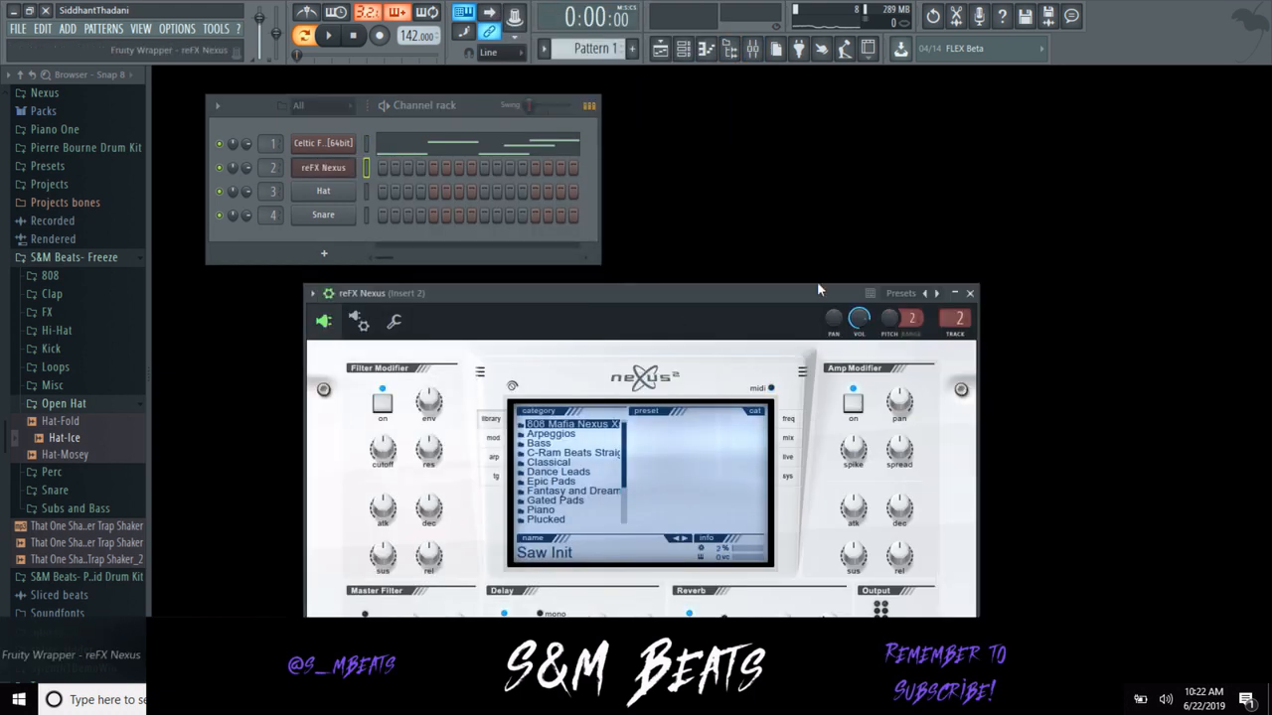
click(970, 294)
Load the Codeine Dream (6) preset from the Codeine Dream XP folder under Presets onto the reFX Nexus channel.
click(74, 257)
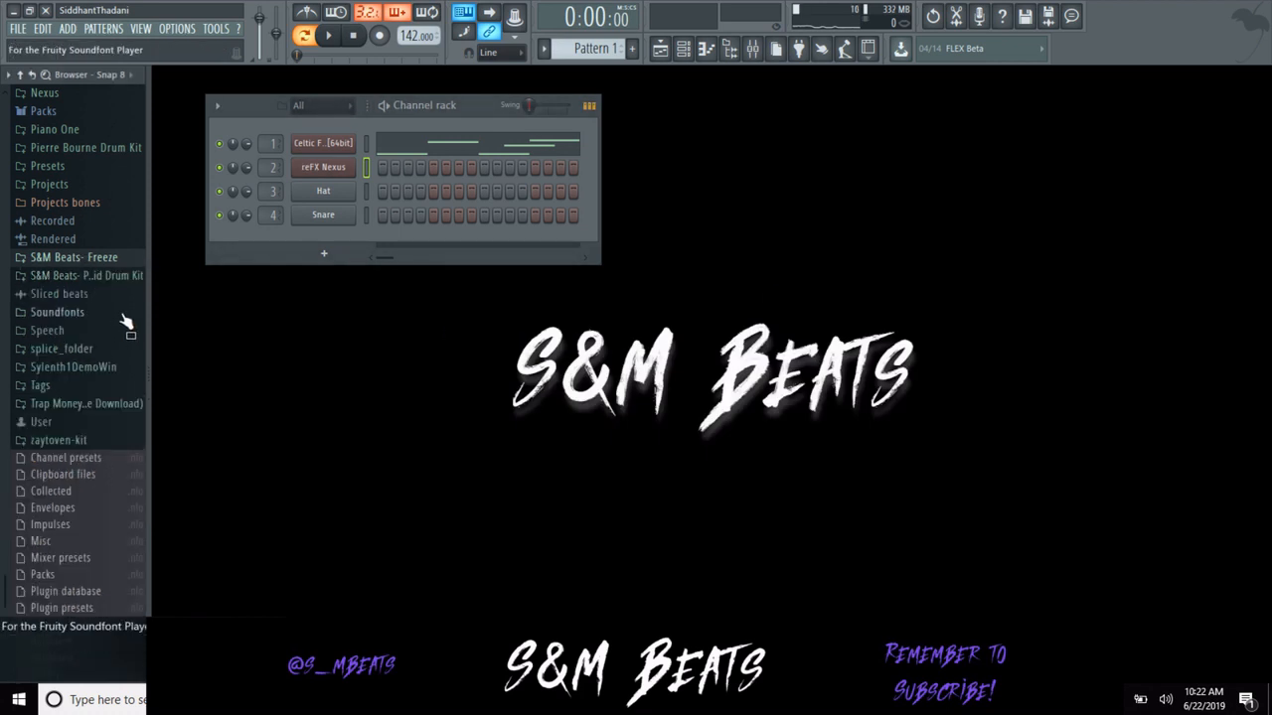
scroll(140, 304, up, 2)
click(80, 287)
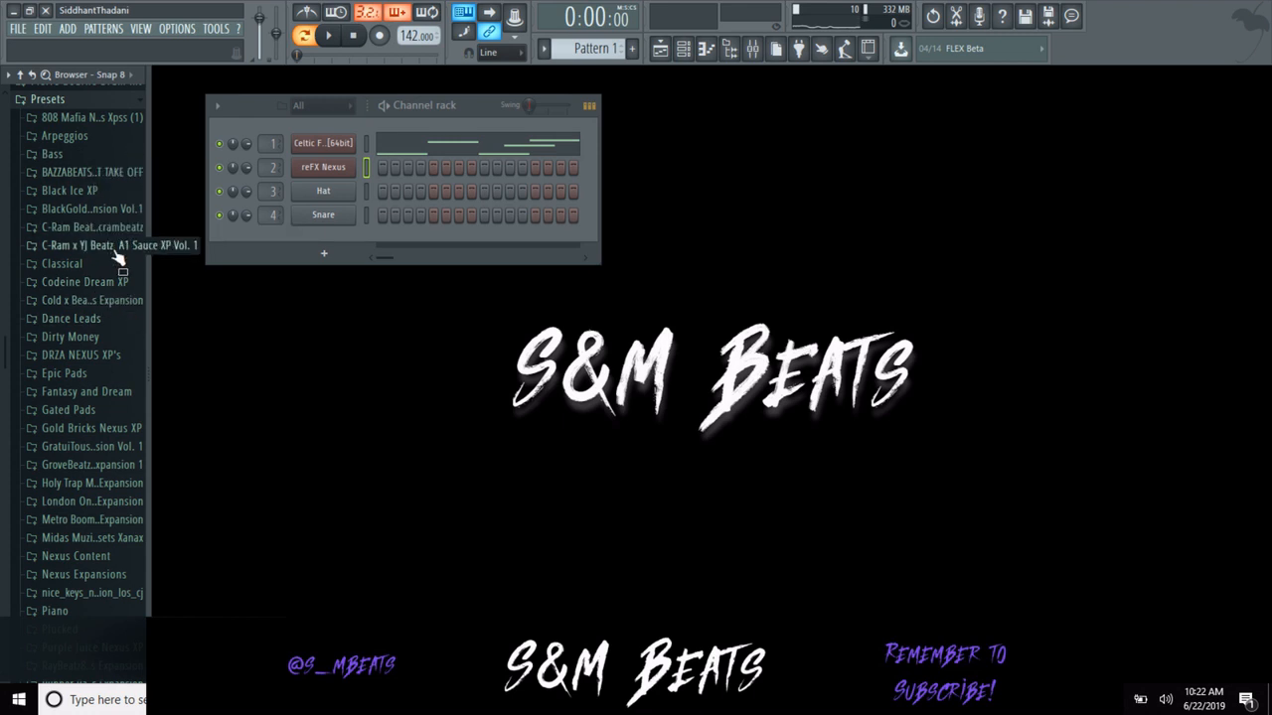
click(111, 282)
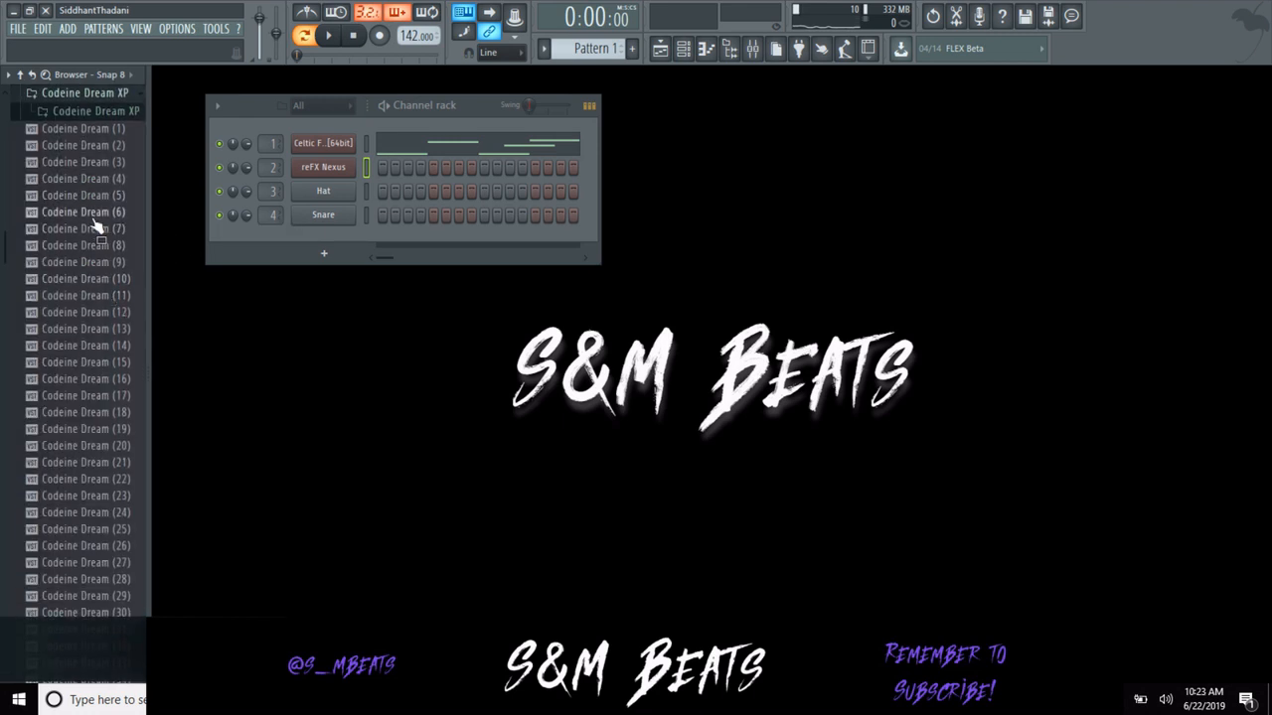
drag(99, 212, 320, 169)
Open the piano roll of the Codeine Dream (6) channel and start playback of the pattern.
right_click(323, 167)
click(387, 165)
key(space)
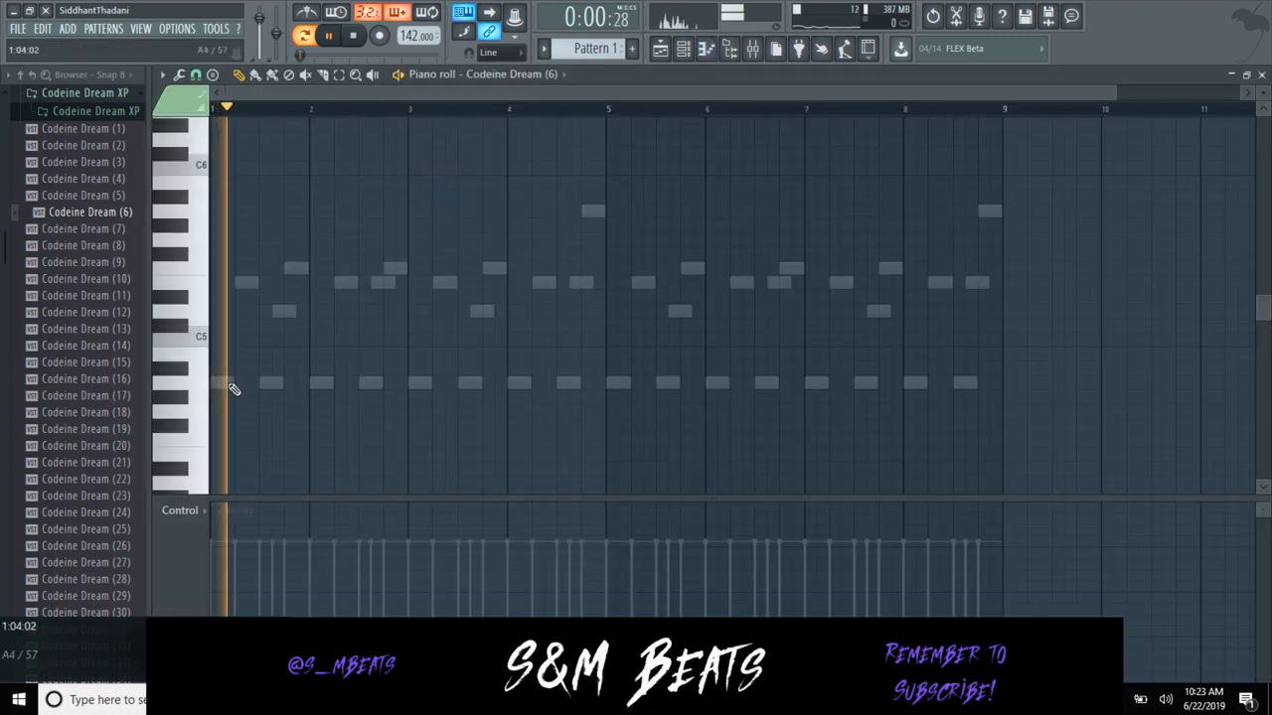
key(space)
click(228, 384)
drag(233, 384, 308, 384)
right_click(306, 384)
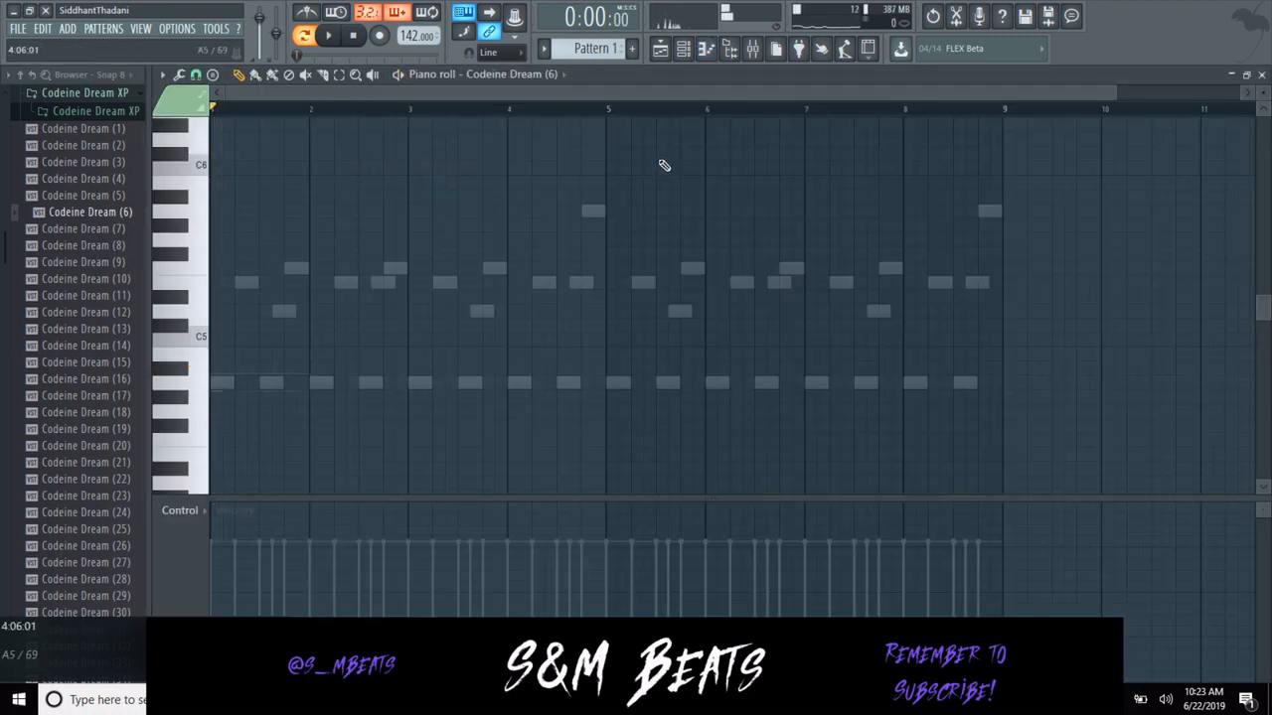
Copy the harp channel's notes into the Codeine Dream (6) channel and play both together, checking their levels in the mixer.
key(F7)
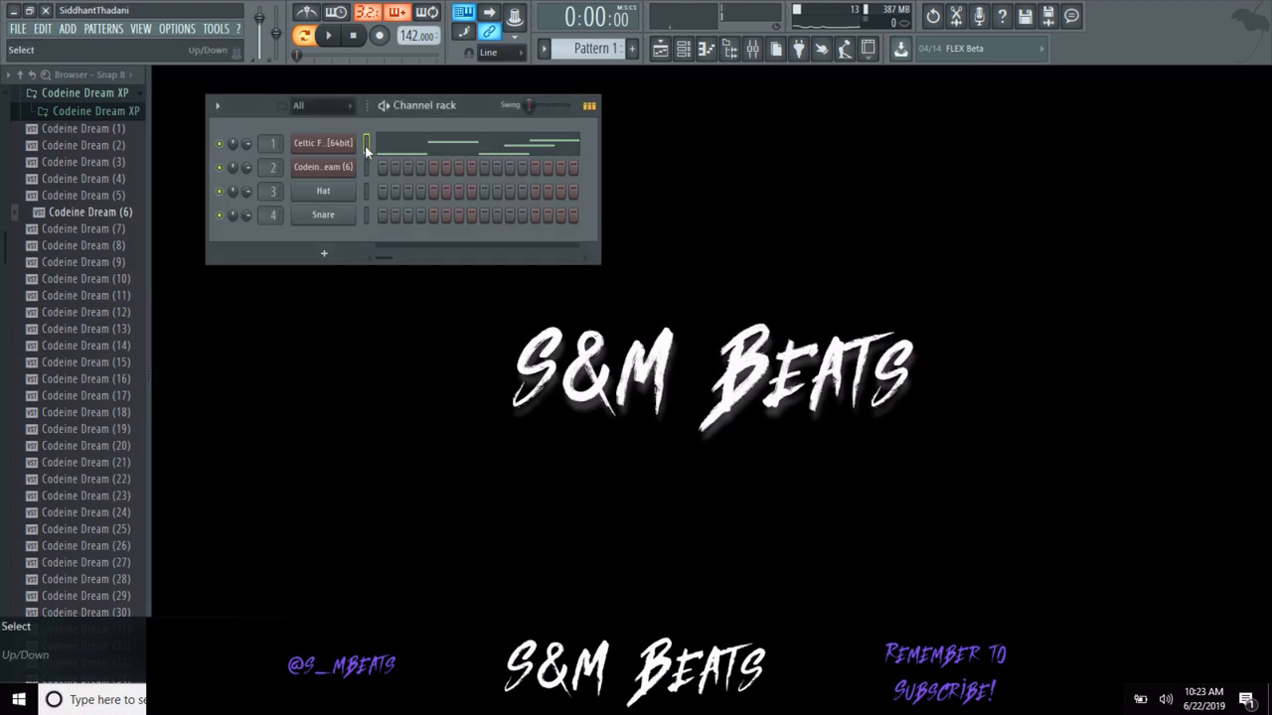
key(space)
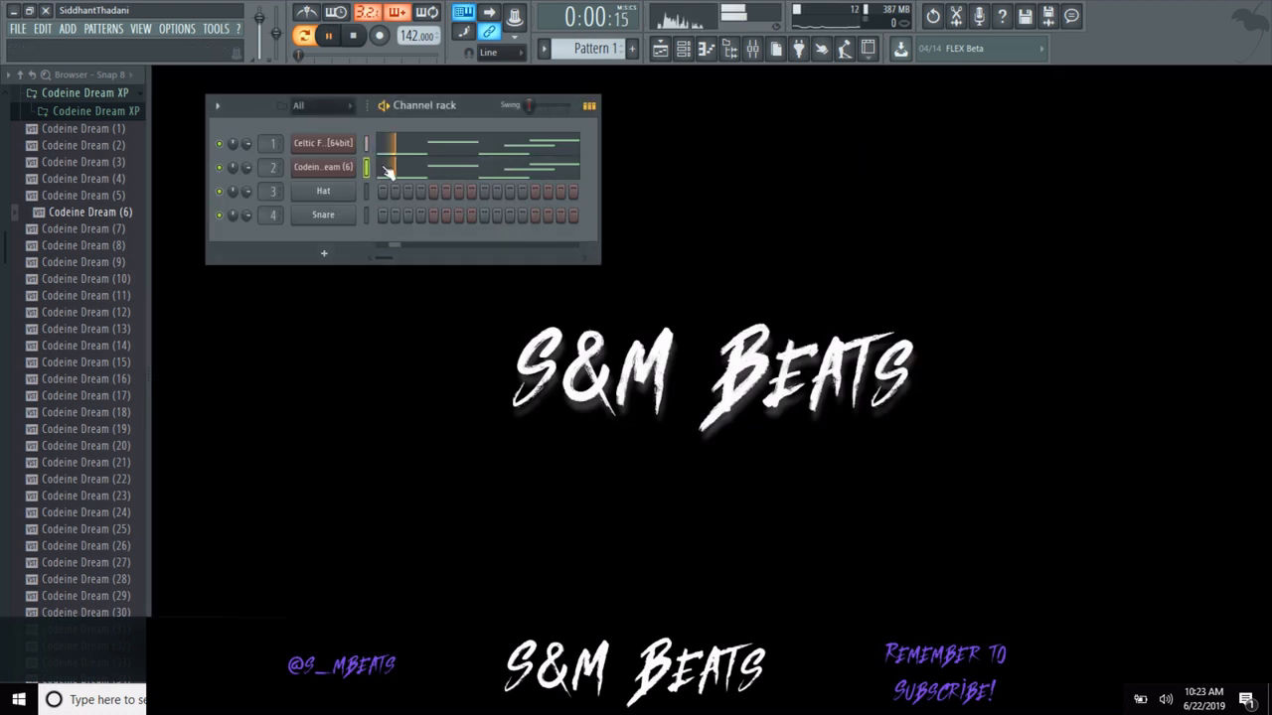
click(752, 48)
key(space)
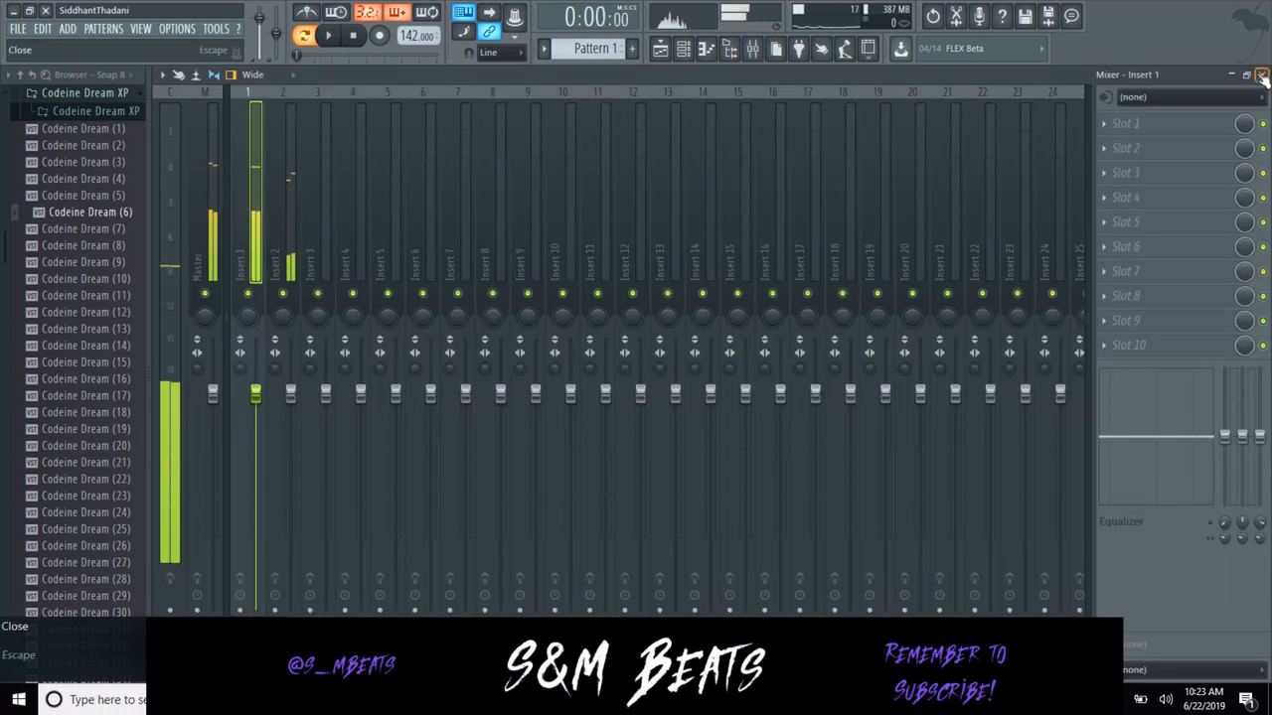
Transpose all notes of the Codeine Dream (6) channel up one octave in its piano roll.
key(F9)
click(452, 167)
key(ctrl+Up)
Delete the D6 notes in bars 1 and 3 and the second E6 note in bars 2 and 4.
scroll(284, 148, up, 3)
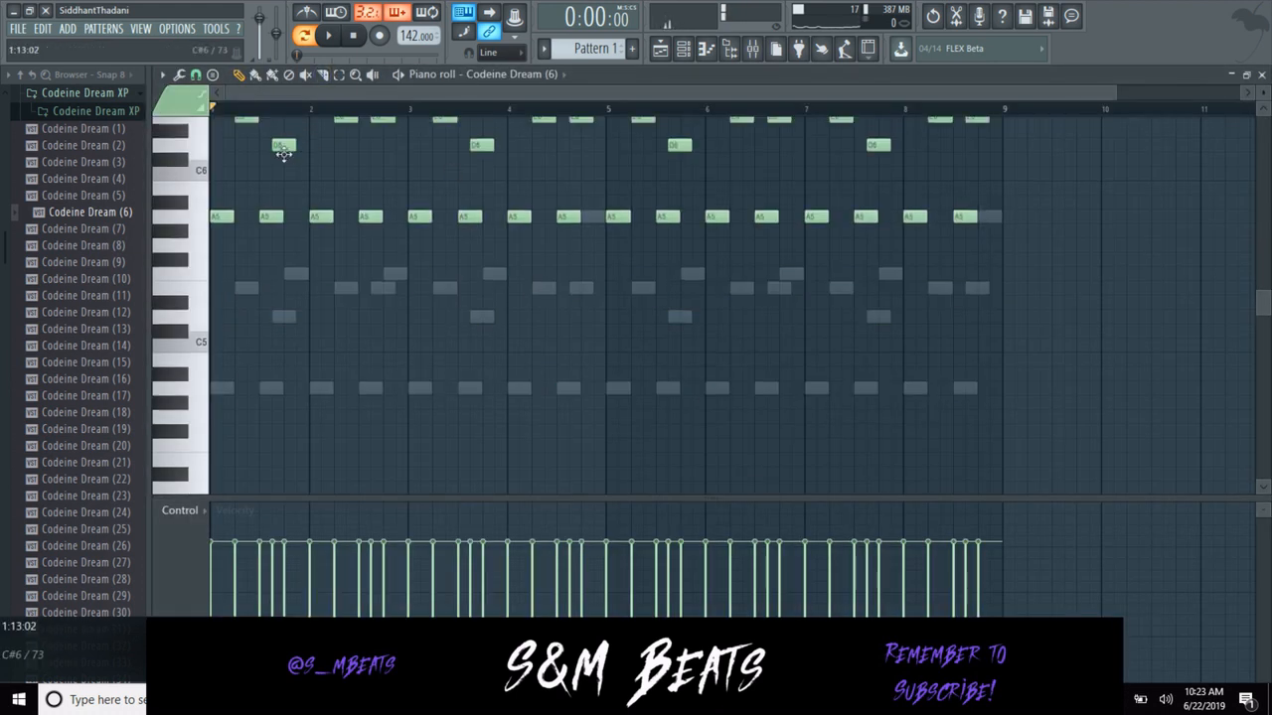
right_click(286, 212)
right_click(379, 185)
right_click(483, 212)
scroll(551, 233, up, 3)
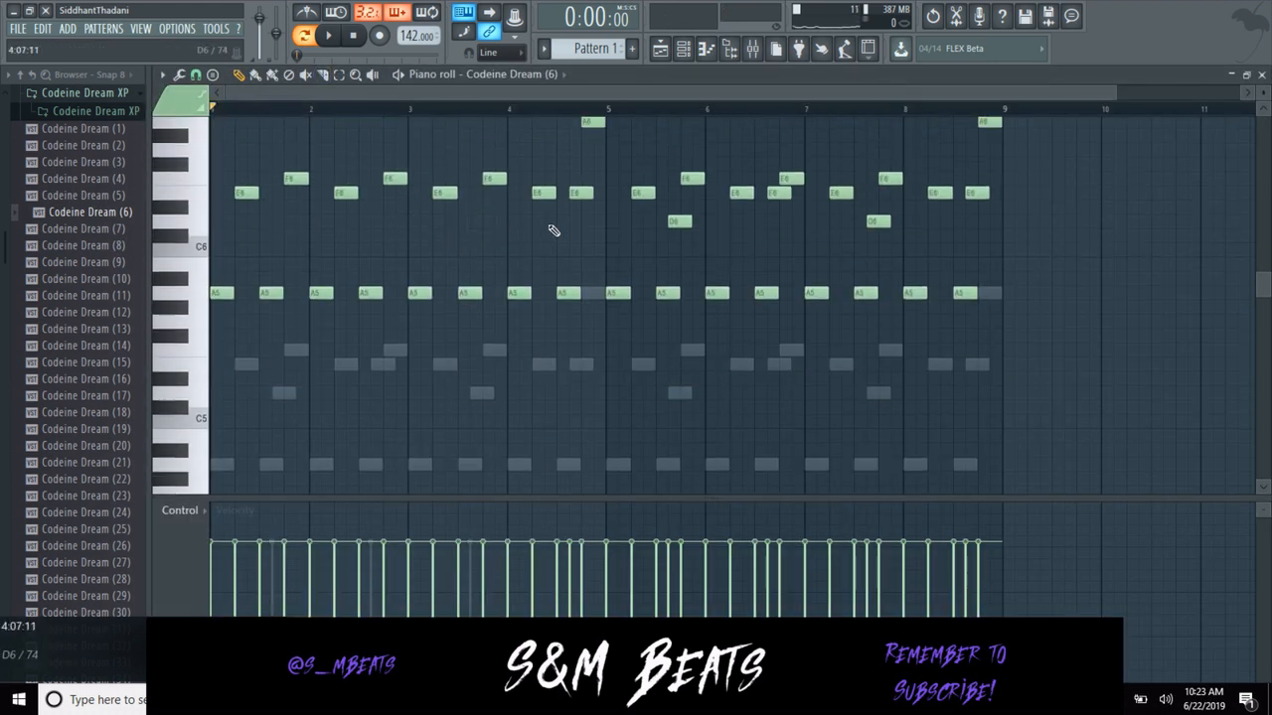
right_click(583, 247)
During playback, delete the D6 notes in bars 5 and 7 and the second E6 note in bars 6 and 8.
key(space)
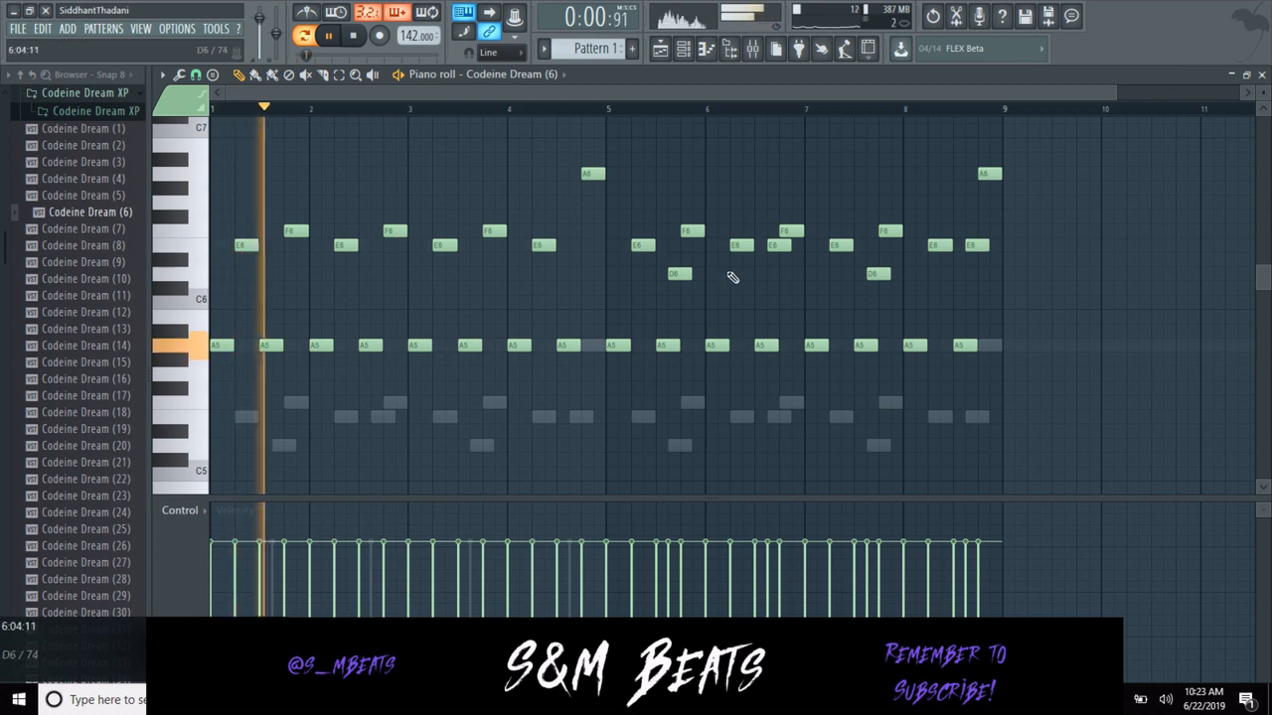
right_click(779, 246)
right_click(680, 274)
right_click(878, 274)
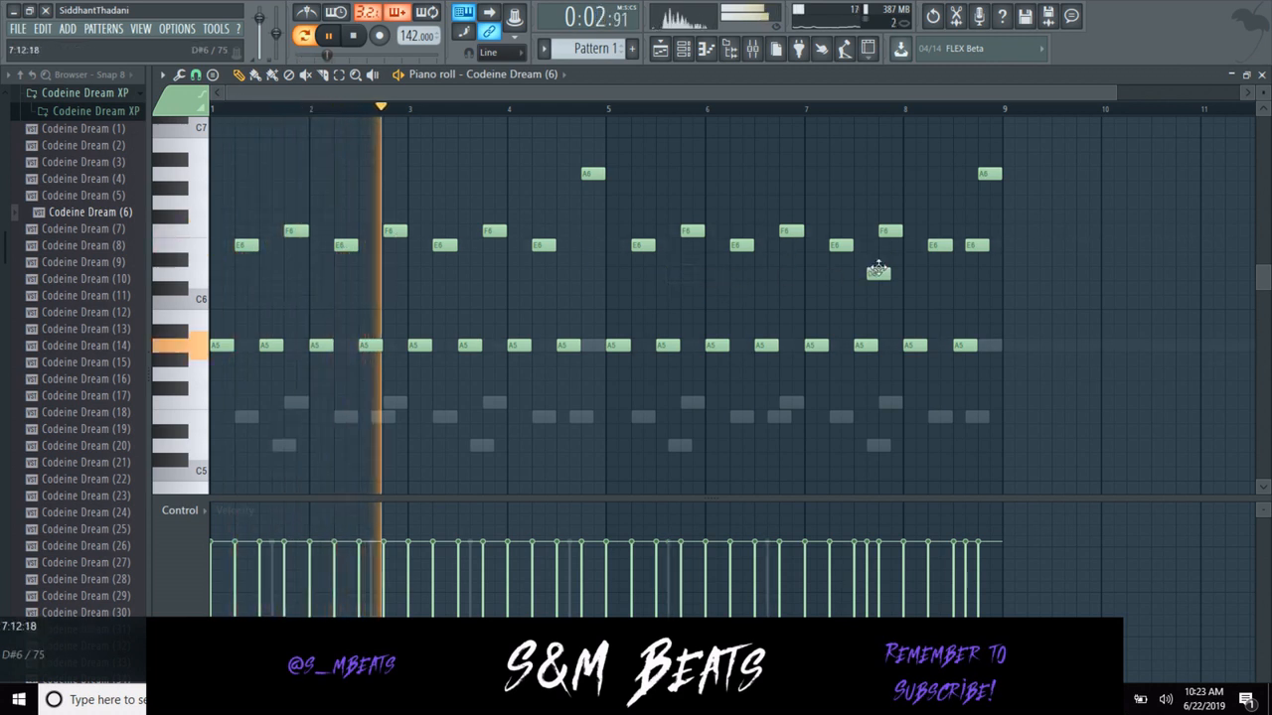
right_click(976, 245)
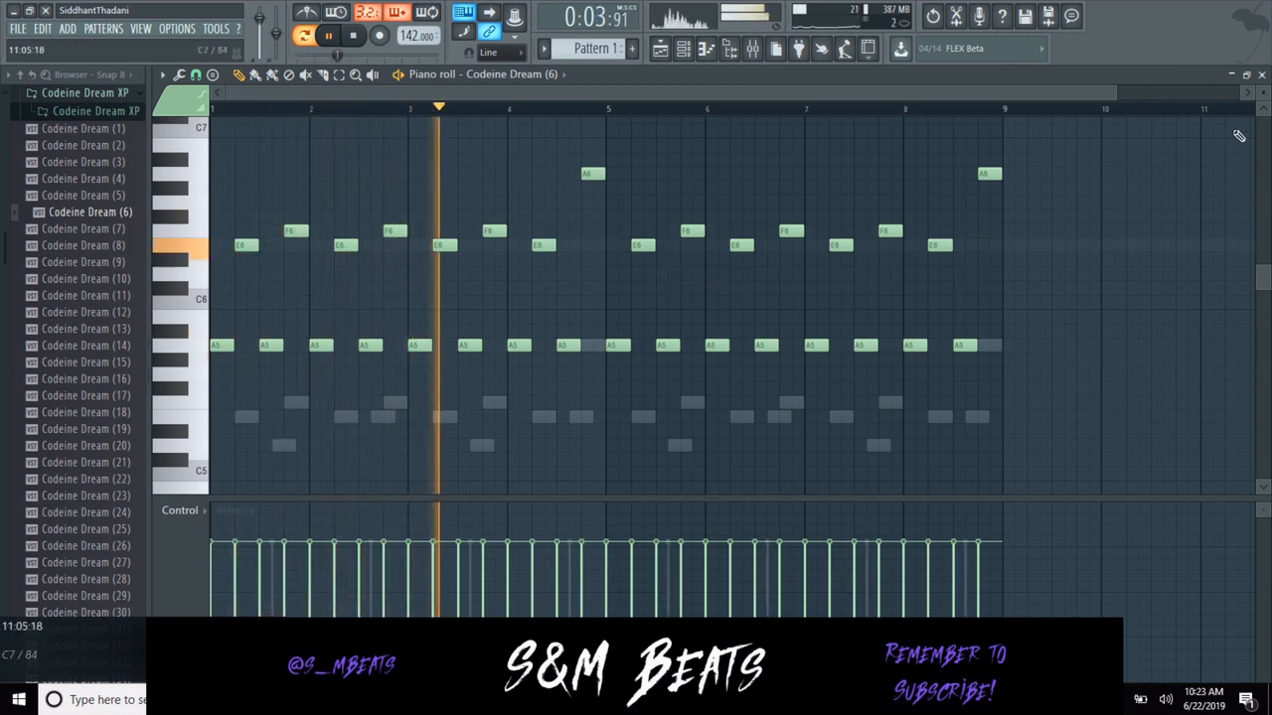
Close the piano roll, lower the Codeine Dream (6) channel's volume to about 56%, and open the mixer.
click(1261, 74)
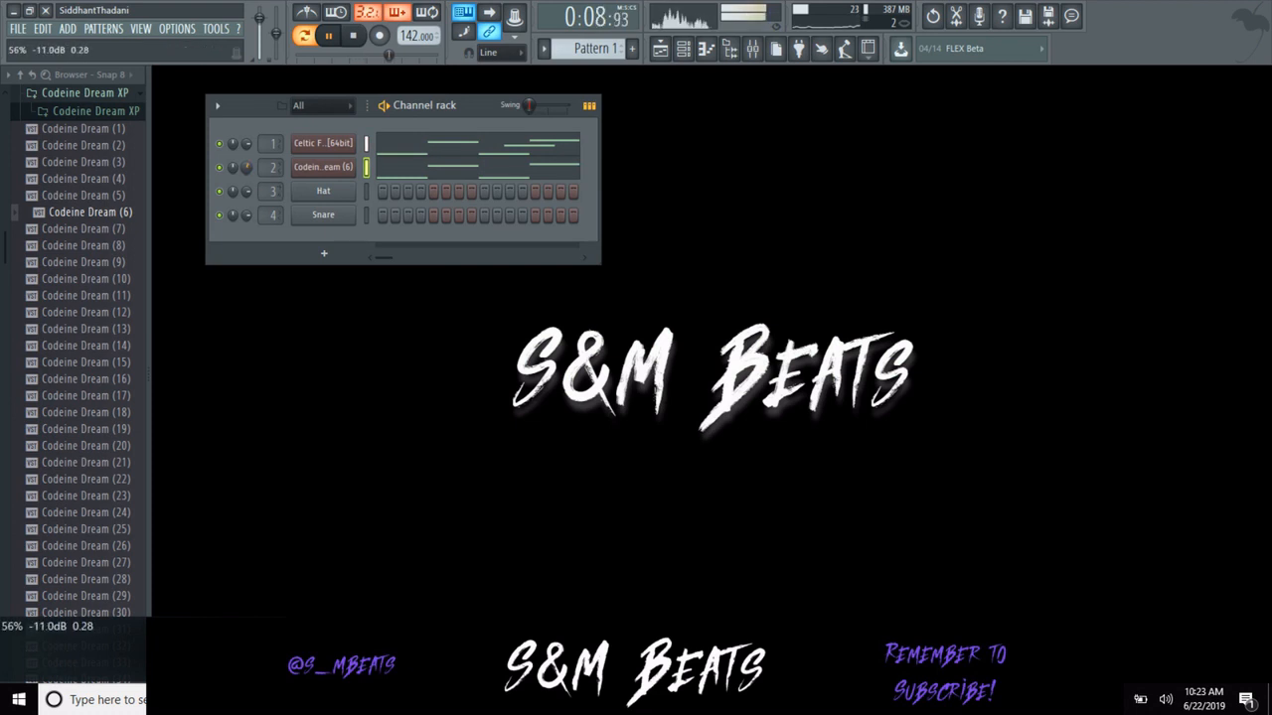
click(752, 48)
key(space)
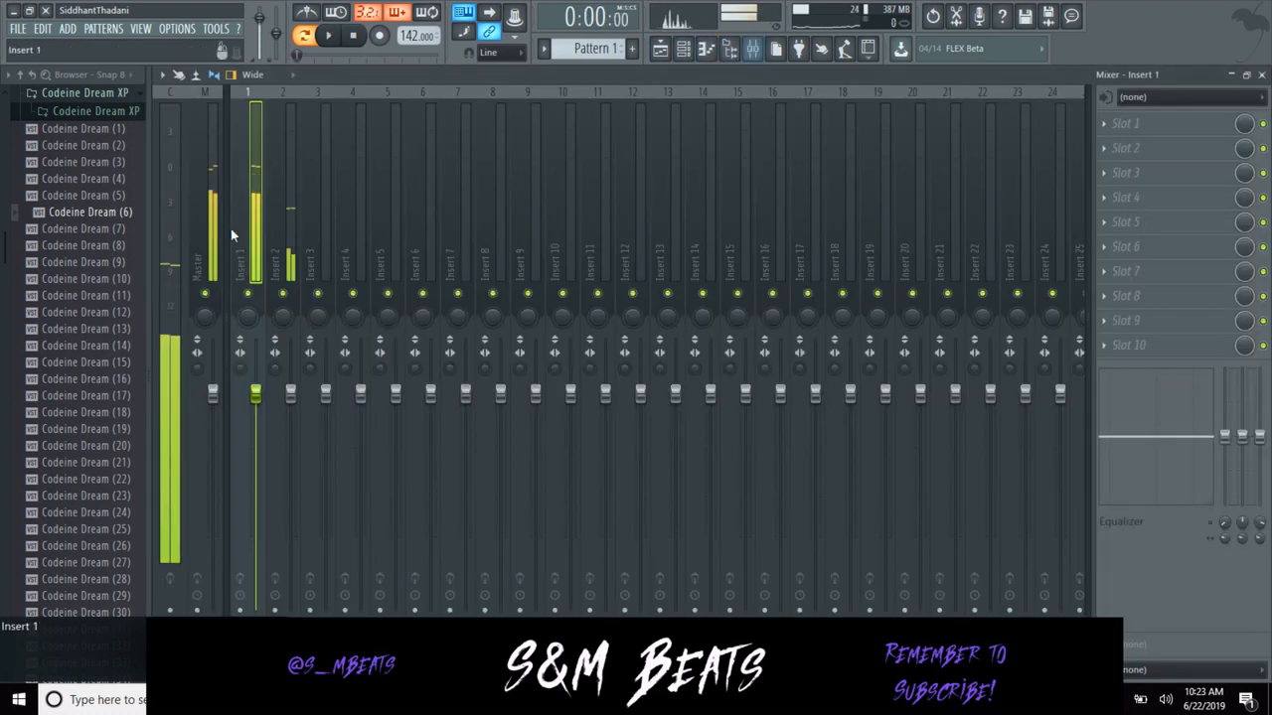
click(211, 260)
click(1194, 124)
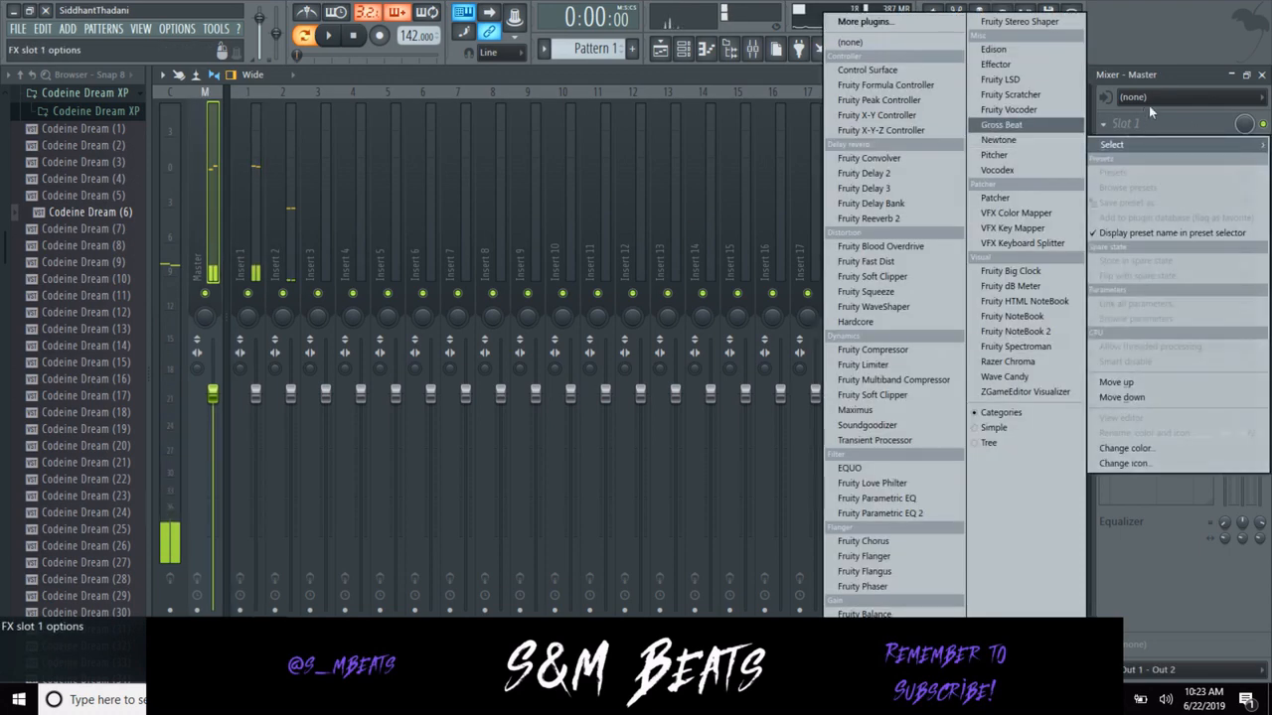
click(392, 175)
Load Gross Beat into the first effect slot of mixer track Insert 1.
click(254, 234)
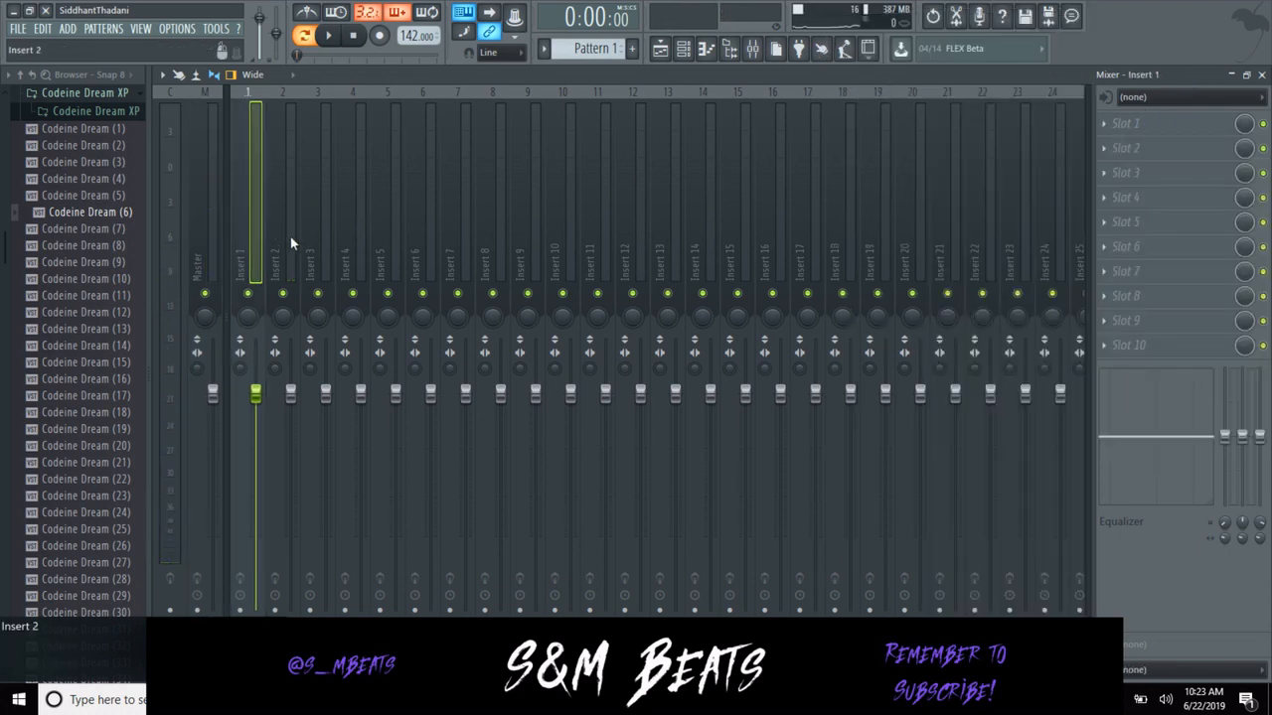
key(space)
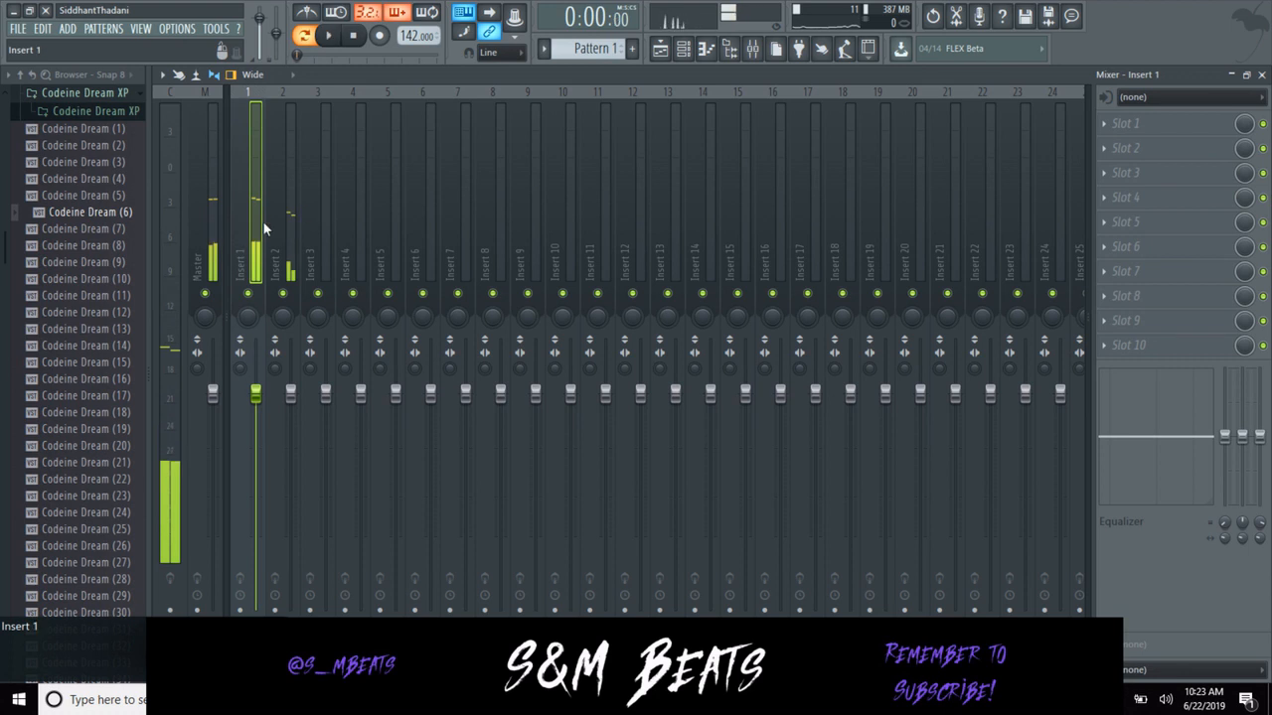
click(1184, 125)
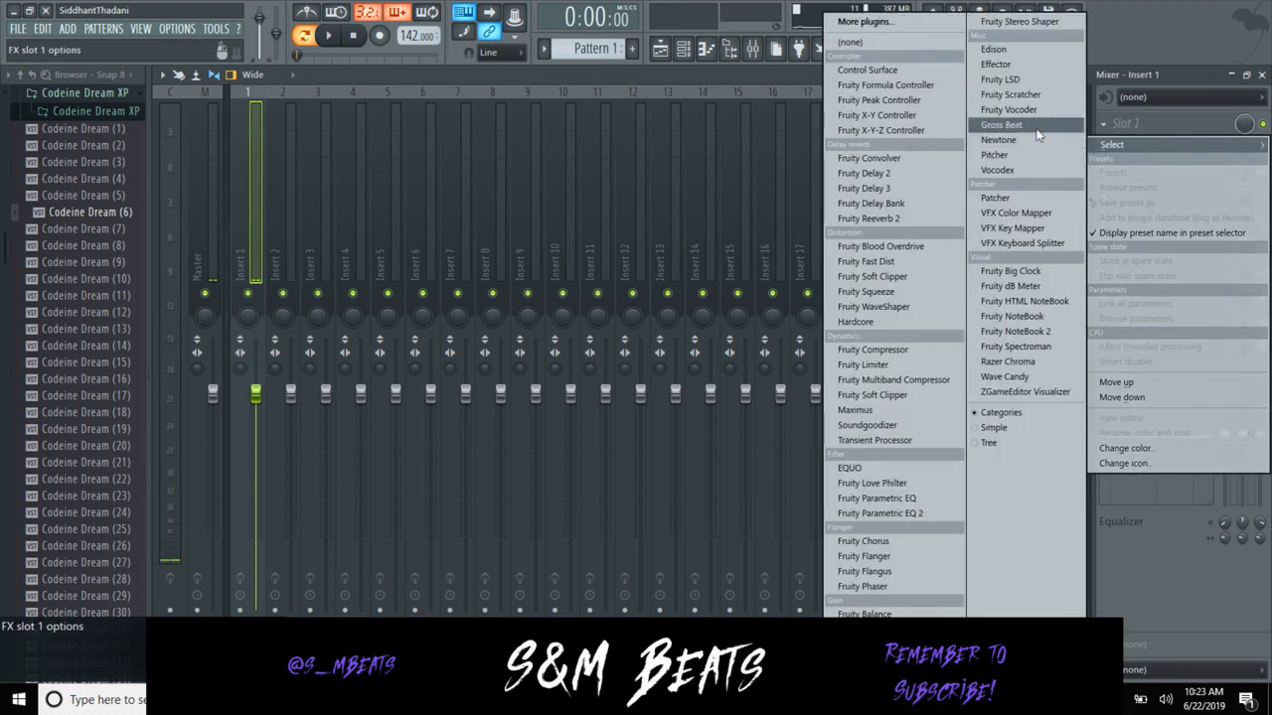
click(1003, 126)
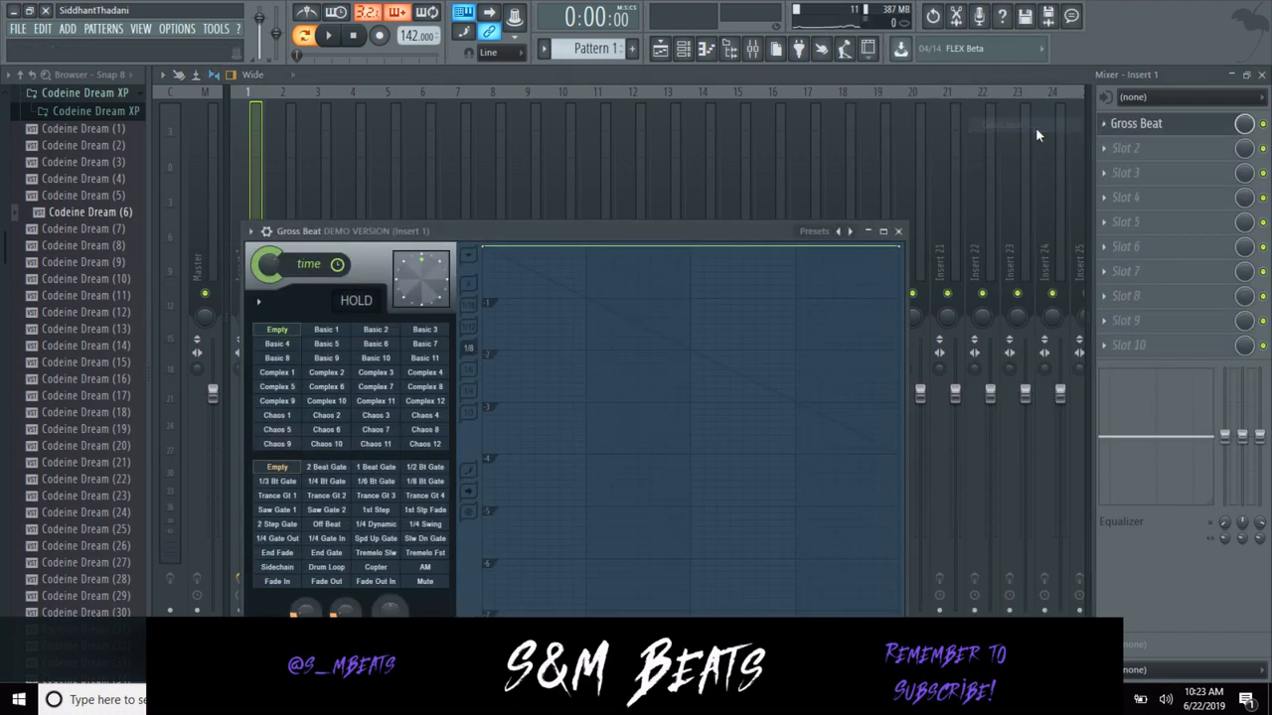
Insert Fruity Reeverb 2 in slot 1 of Insert 1 with Gross Beat moved to slot 2, closing the reverb window.
click(1122, 128)
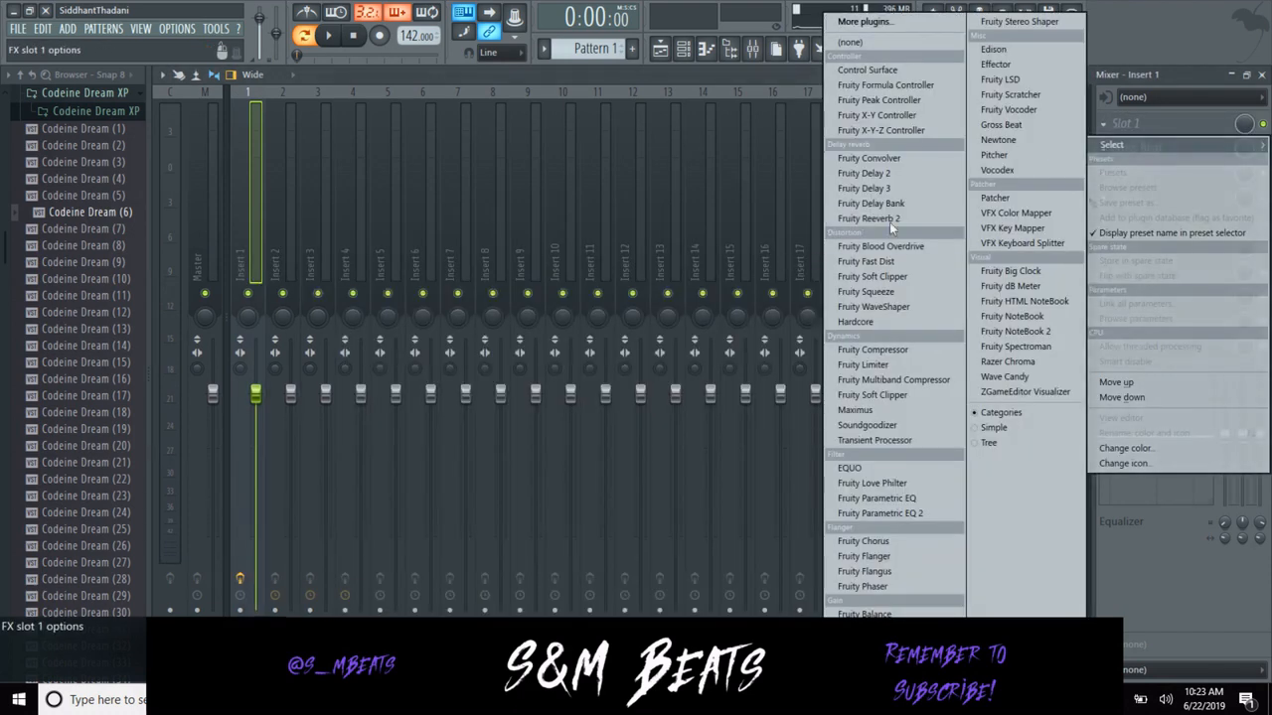
click(889, 221)
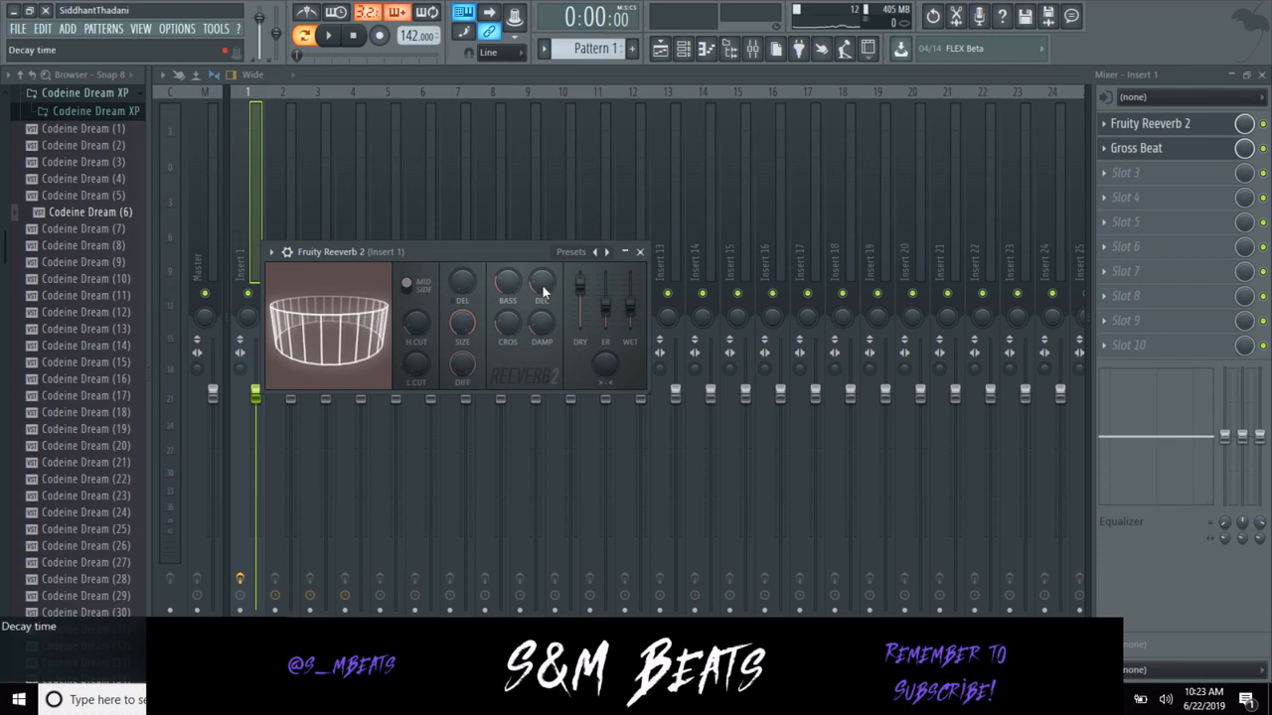
click(639, 251)
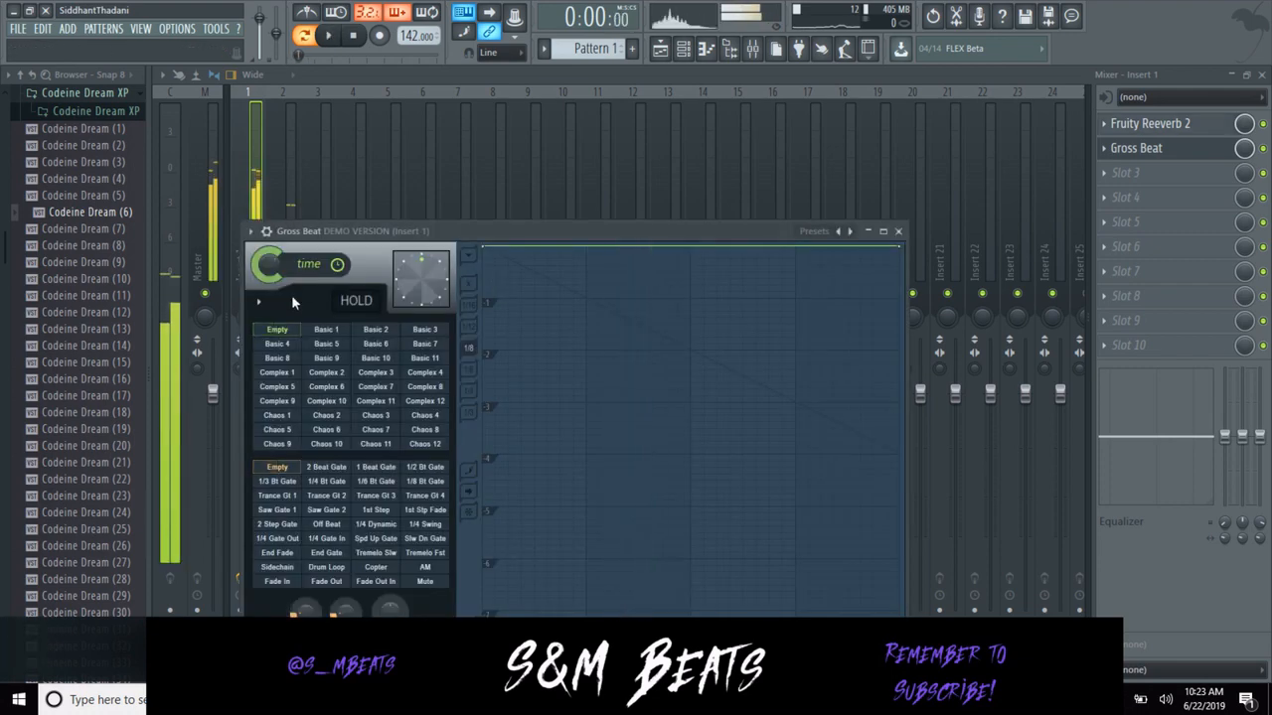
Close the mixer and mute the Codeine Dream (6) channel to hear the harp playing alone.
click(1260, 74)
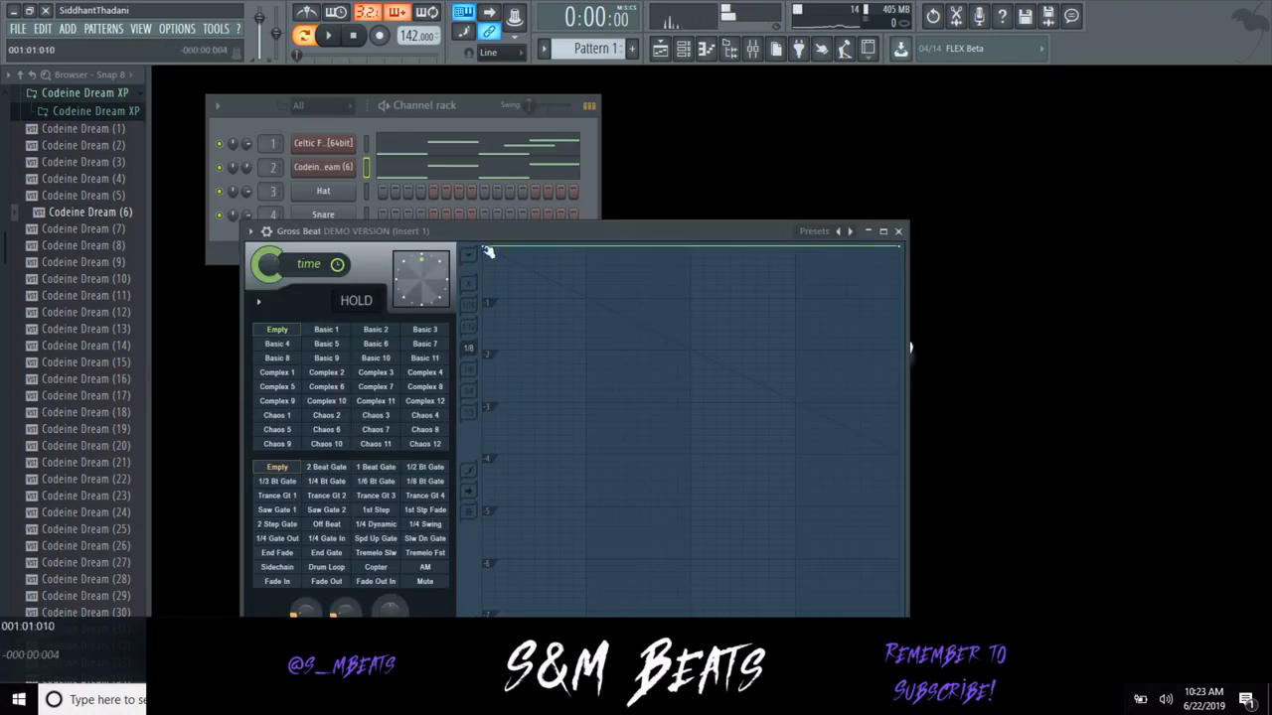
click(230, 159)
key(space)
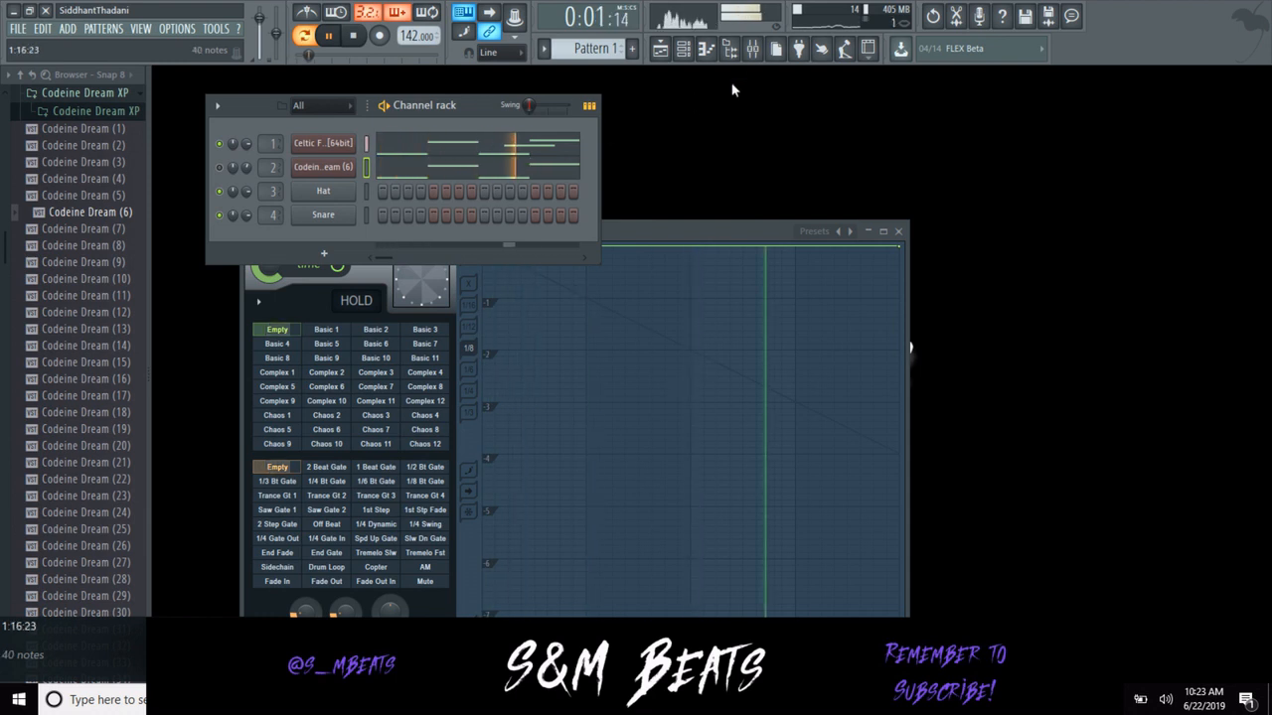
Load Gross Beat's Momentary preset, choose the 1/2 Speed time effect, and close the plugin window.
click(745, 225)
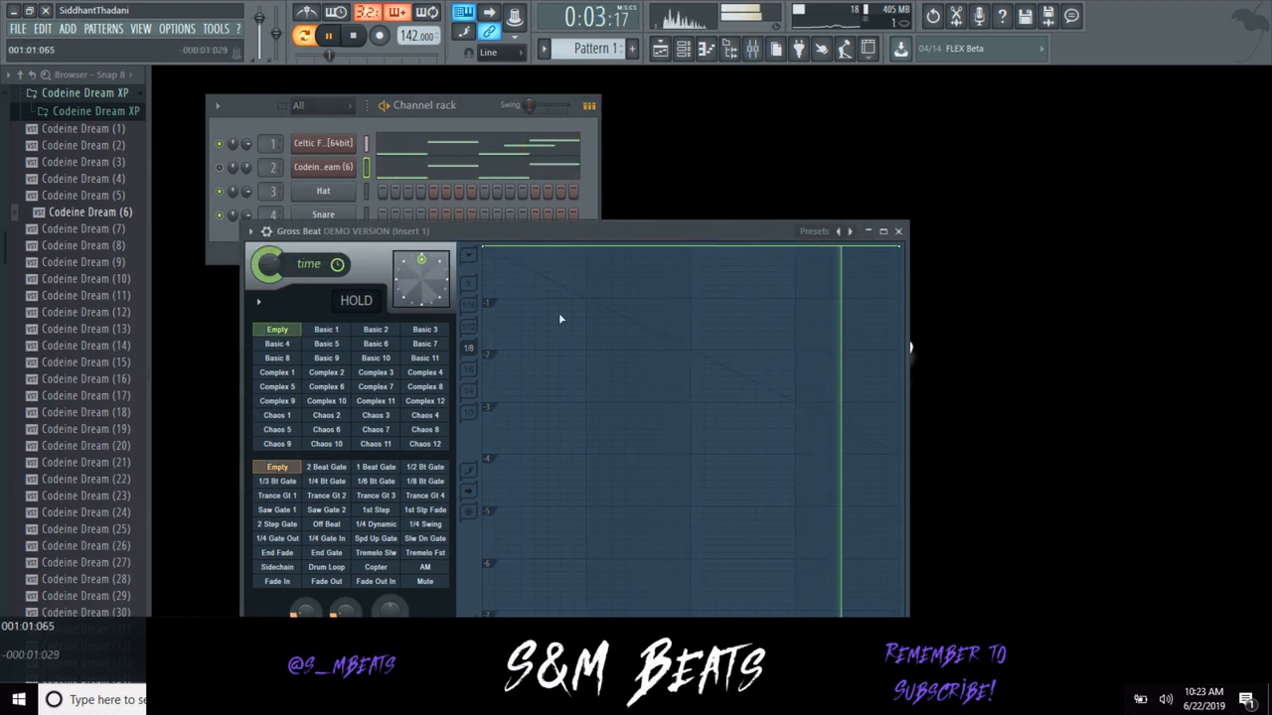
key(space)
click(810, 232)
click(844, 273)
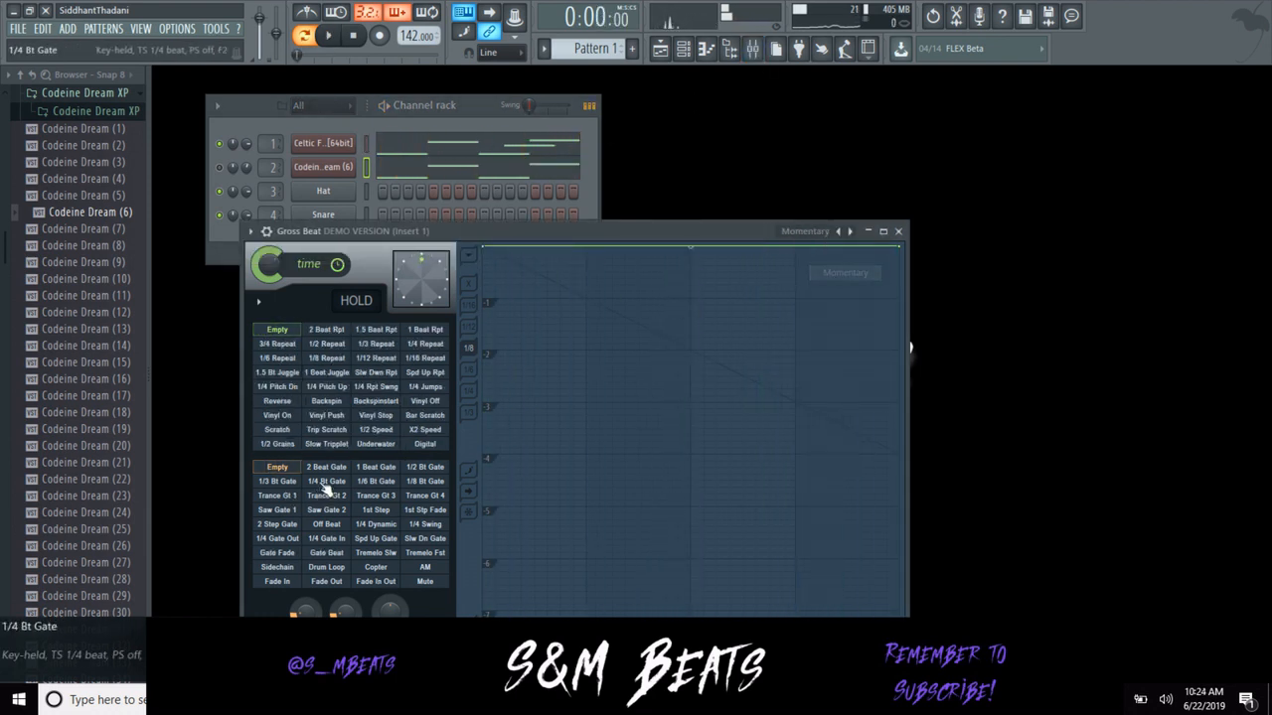
click(375, 429)
click(898, 231)
Lower the Gross Beat mix level on Insert 1 while listening to the pattern.
key(space)
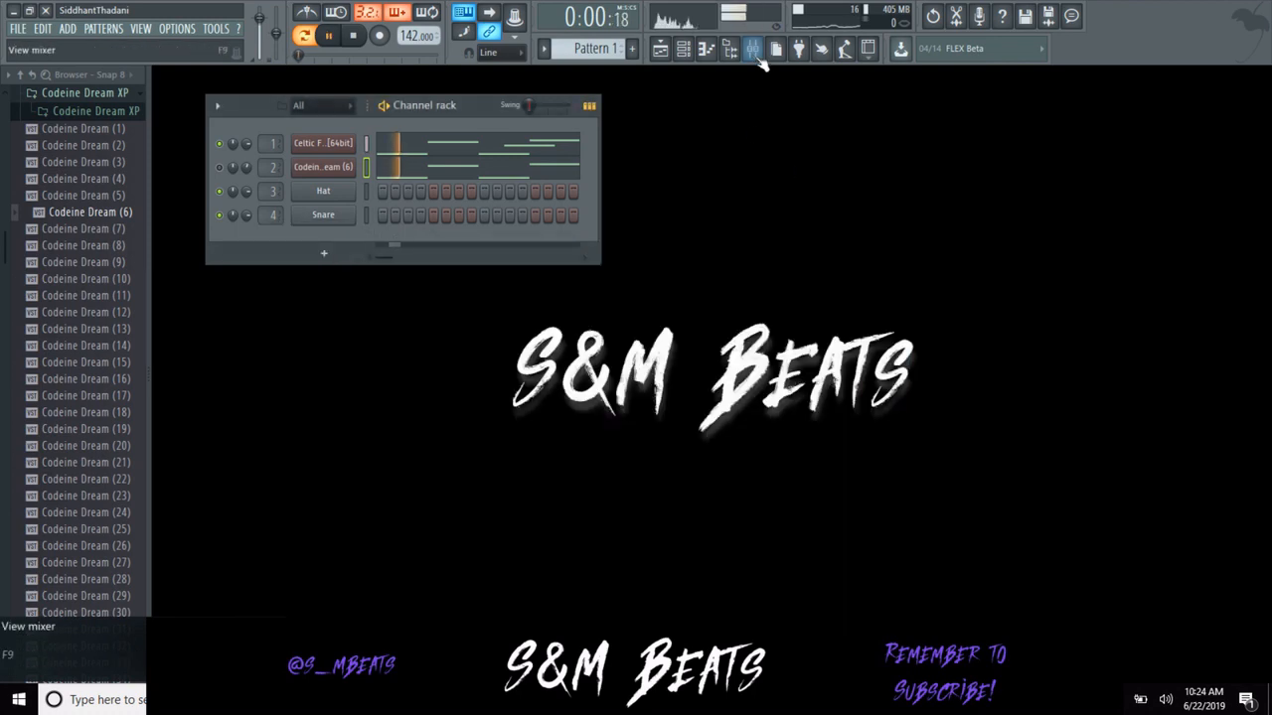
click(752, 47)
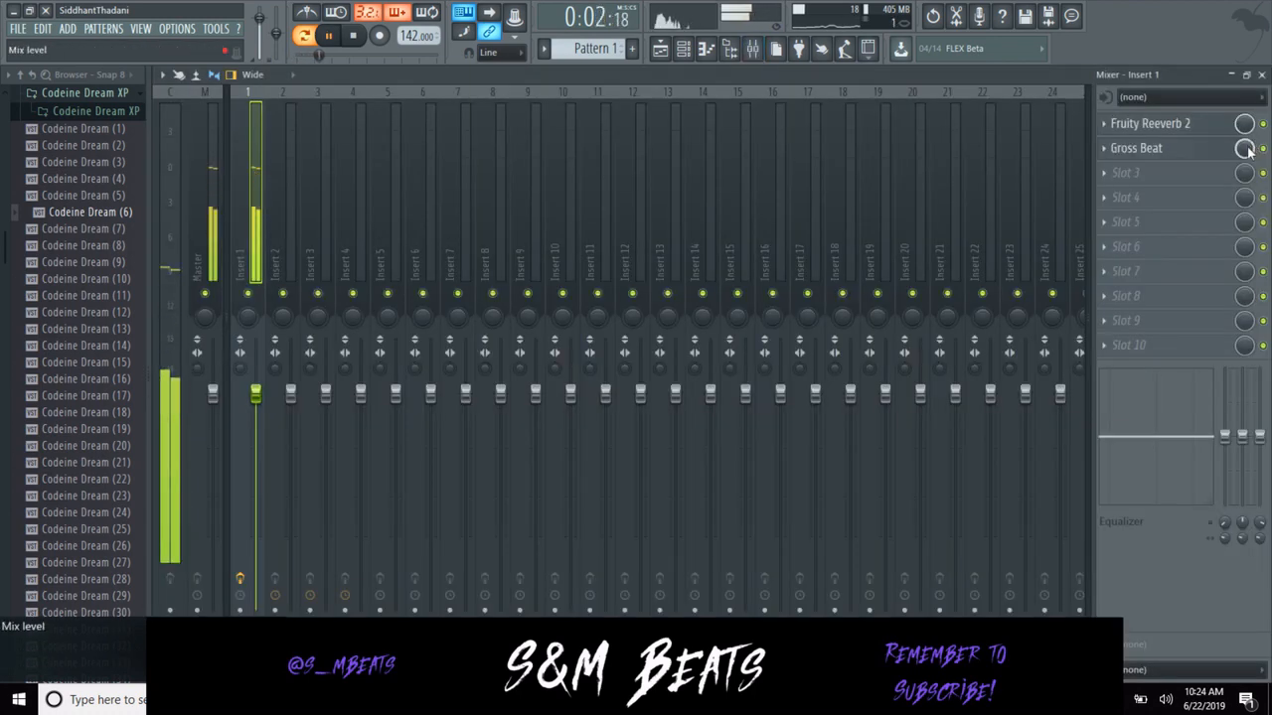
drag(1248, 149, 1248, 199)
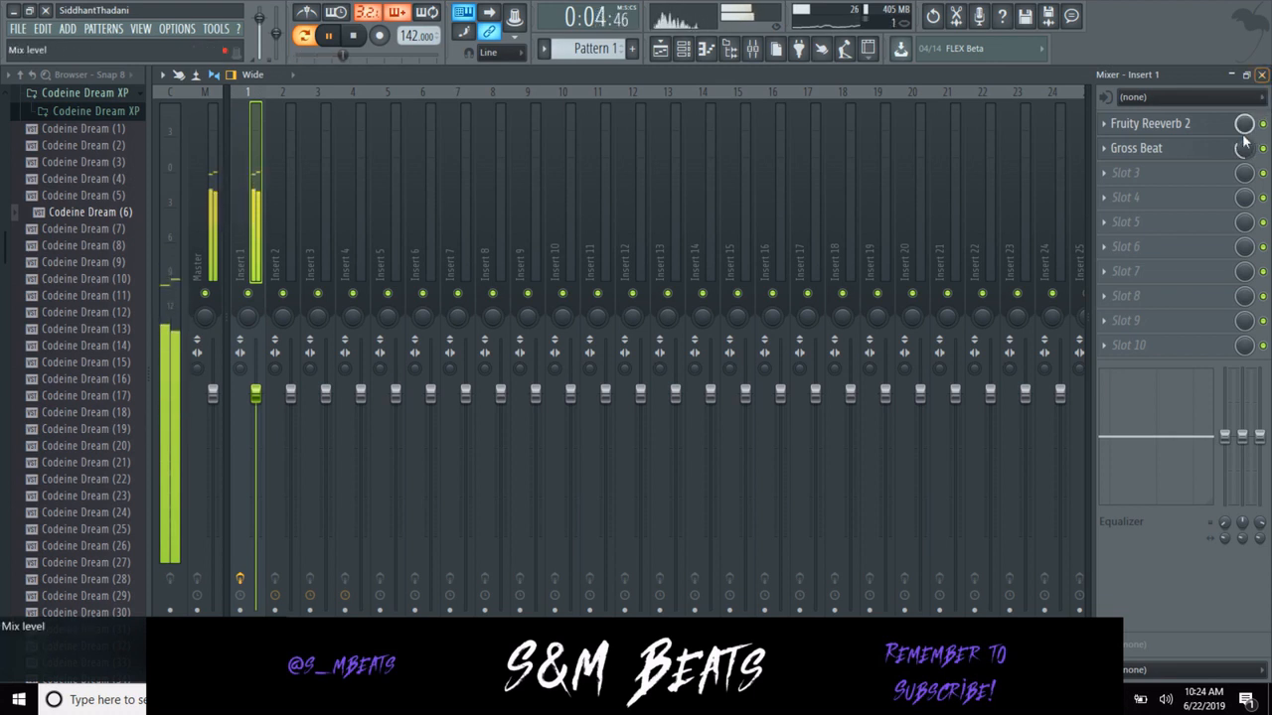
key(space)
Load Fruity parametric EQ 2 into slot 3 of Insert 1 with the Melody preset and fine-tune its high-pass band by ear.
click(1150, 176)
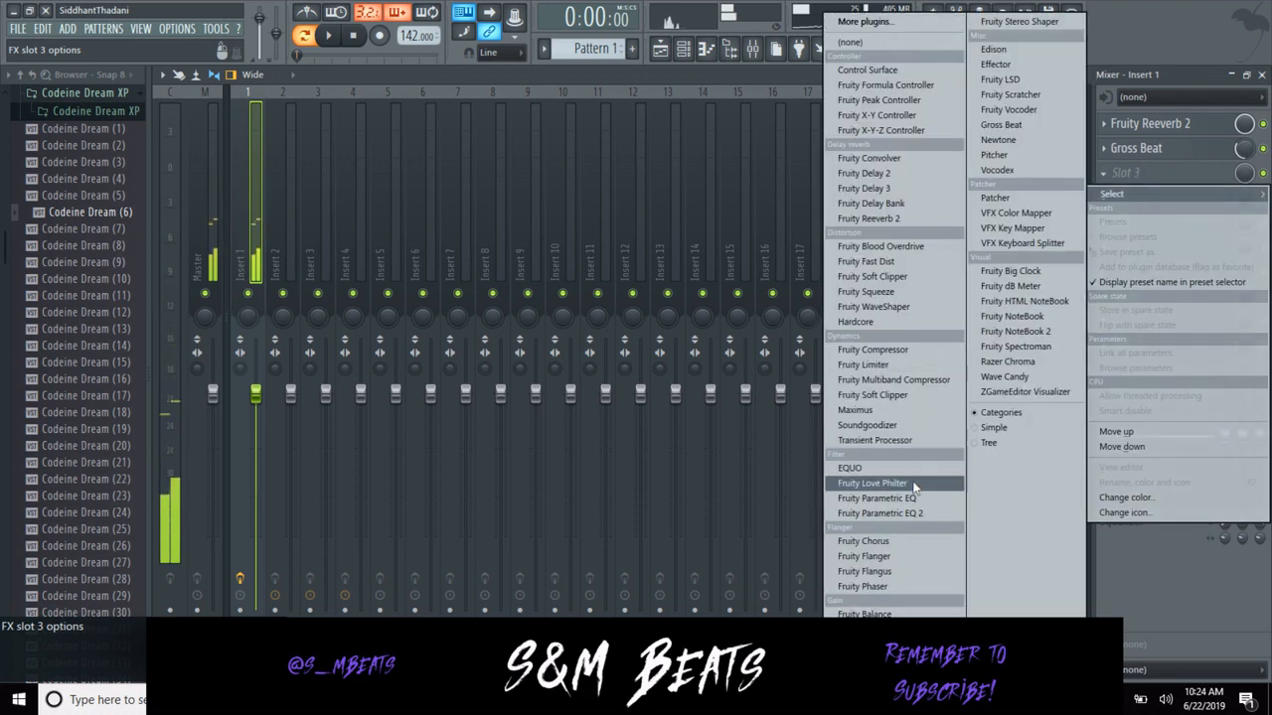
click(927, 511)
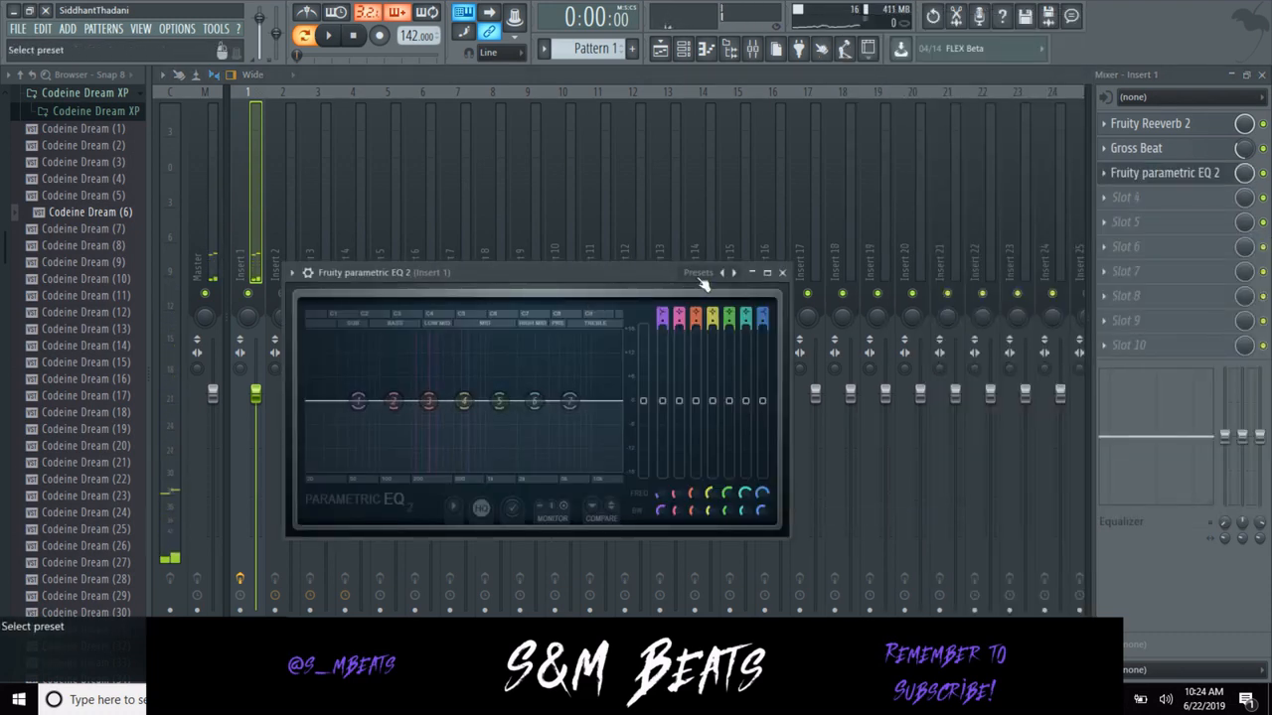
click(700, 273)
click(740, 513)
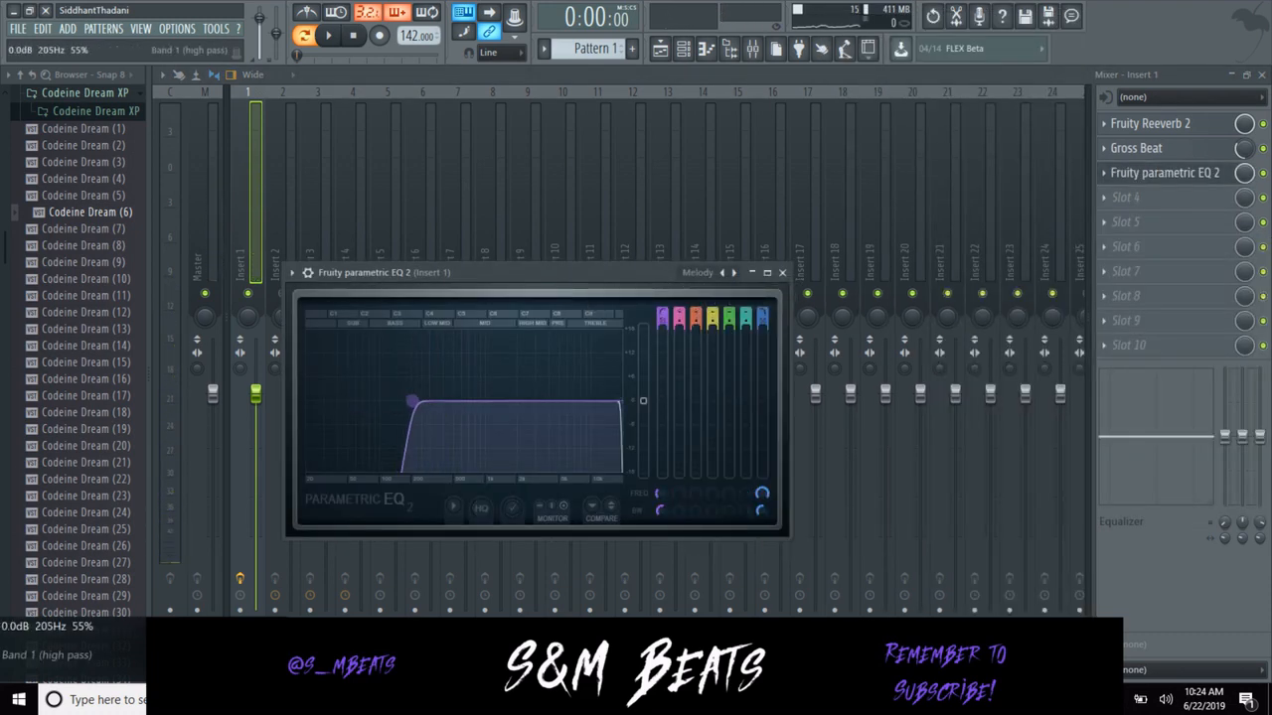
key(space)
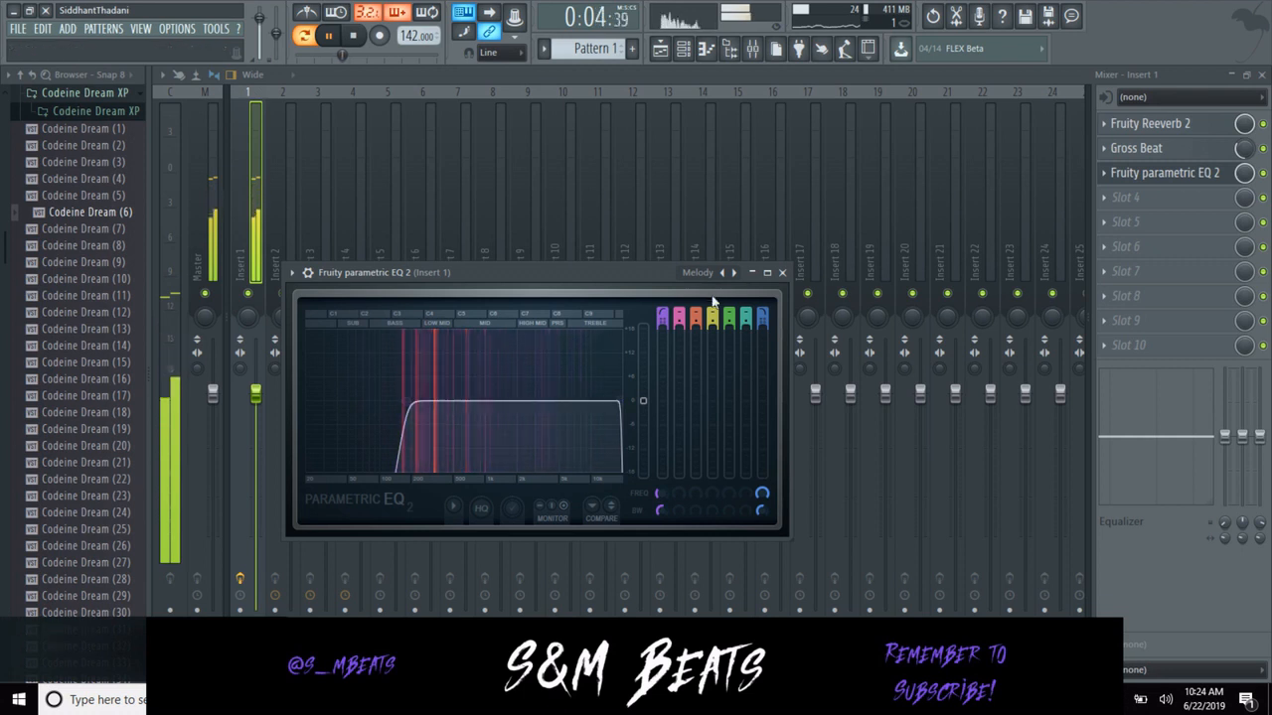
click(782, 272)
key(space)
Rearrange Insert 1's effects so Fruity Reeverb 2 is in slot 2, Gross Beat in slot 3 and the parametric EQ in slot 5.
drag(1162, 173, 1162, 221)
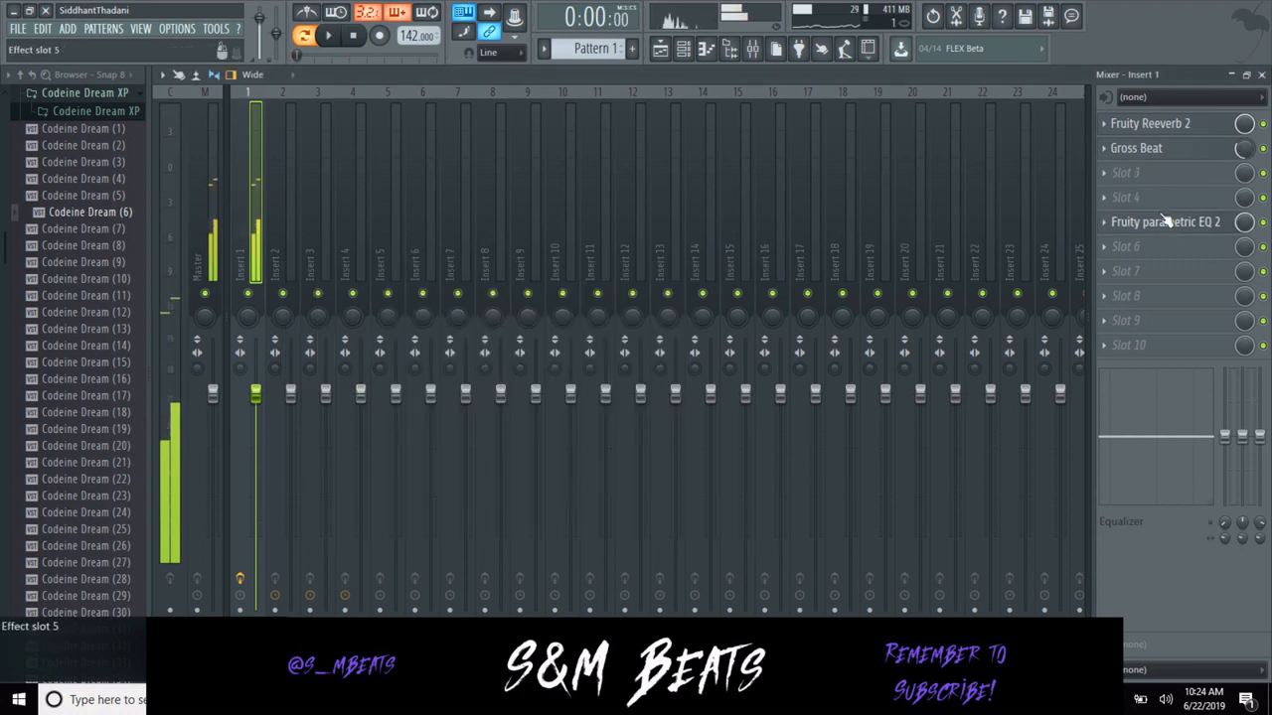
drag(1142, 148, 1143, 197)
drag(1143, 123, 1145, 148)
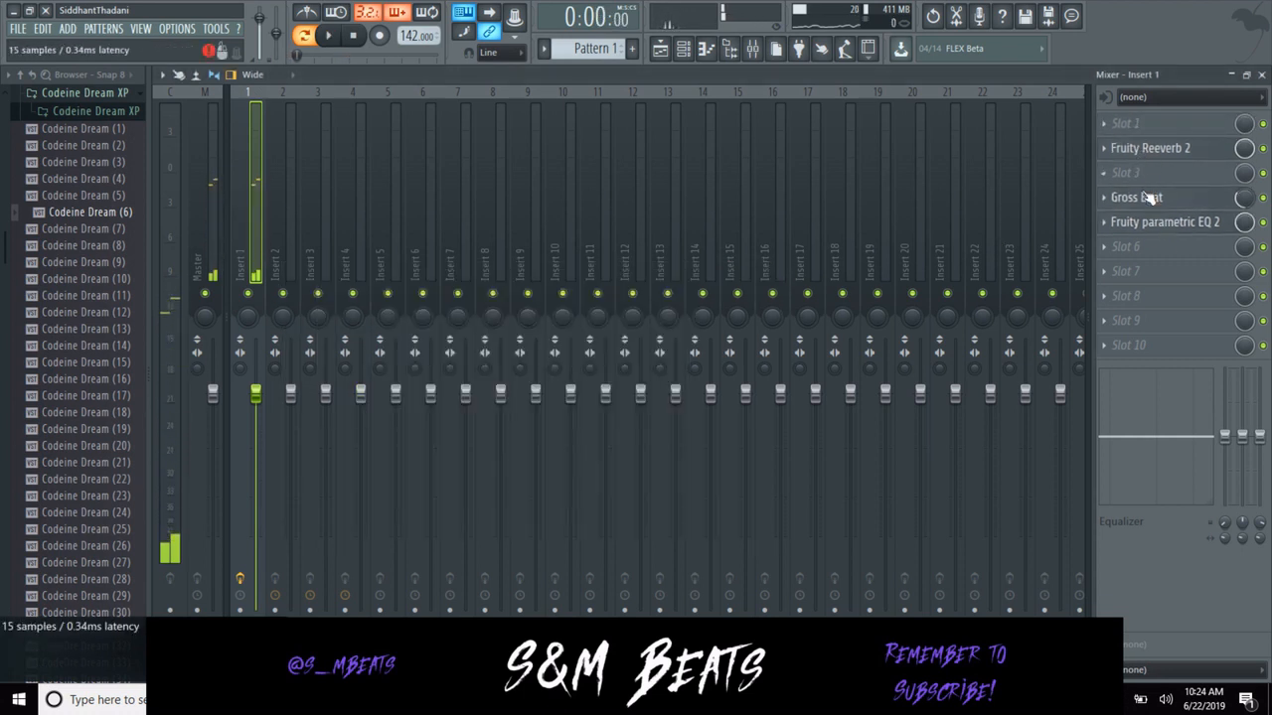
drag(1147, 195, 1147, 175)
Load the unstable effect from the full plugin list into slot 1 of Insert 1.
click(1103, 123)
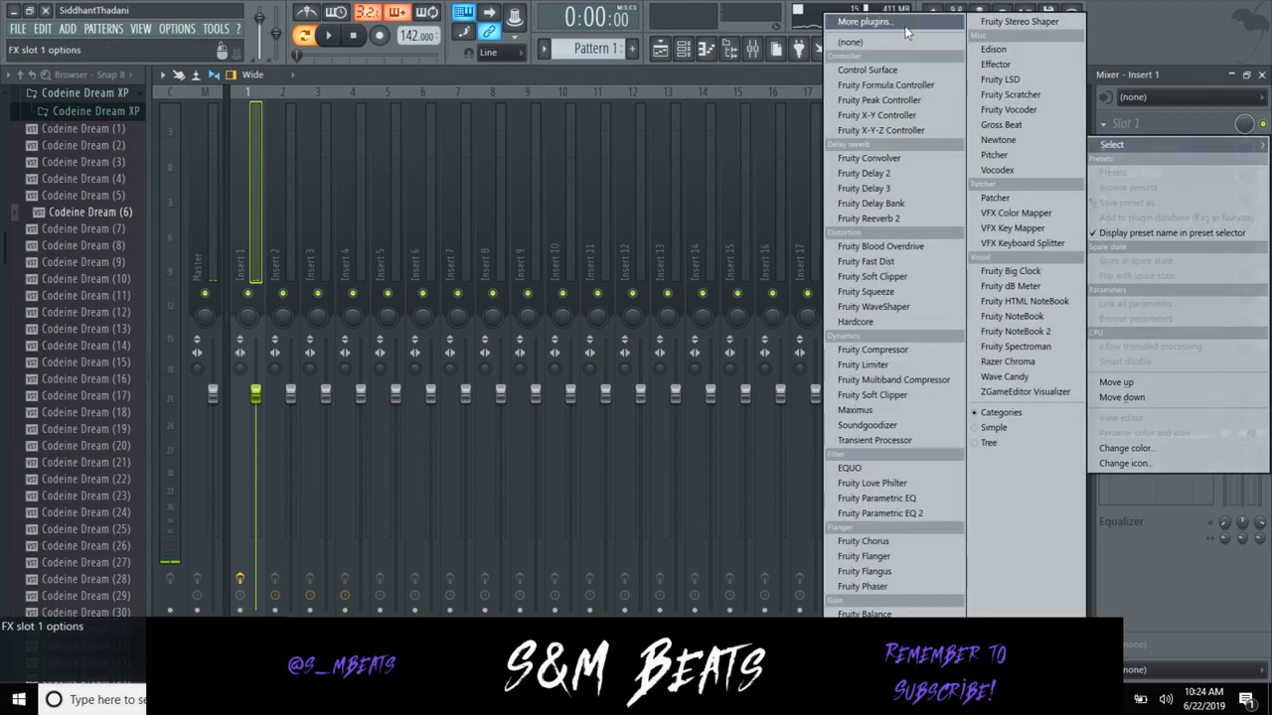
click(770, 164)
scroll(655, 472, down, 10)
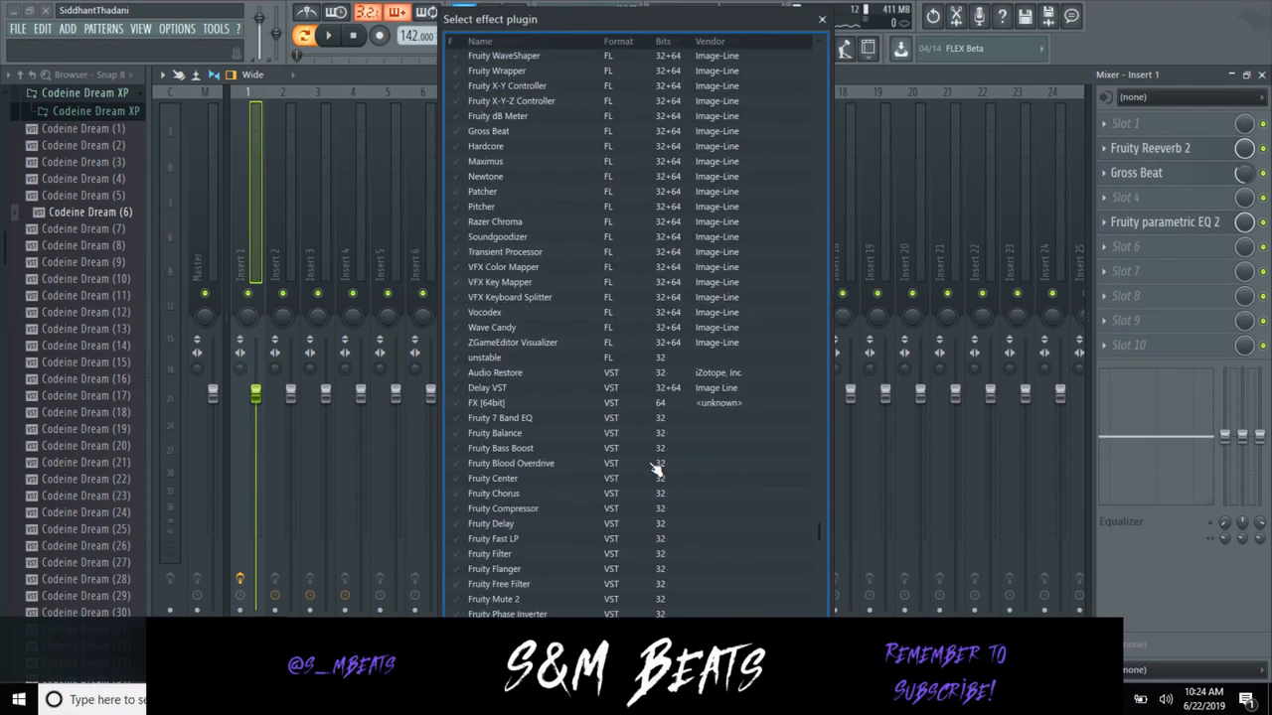
click(562, 612)
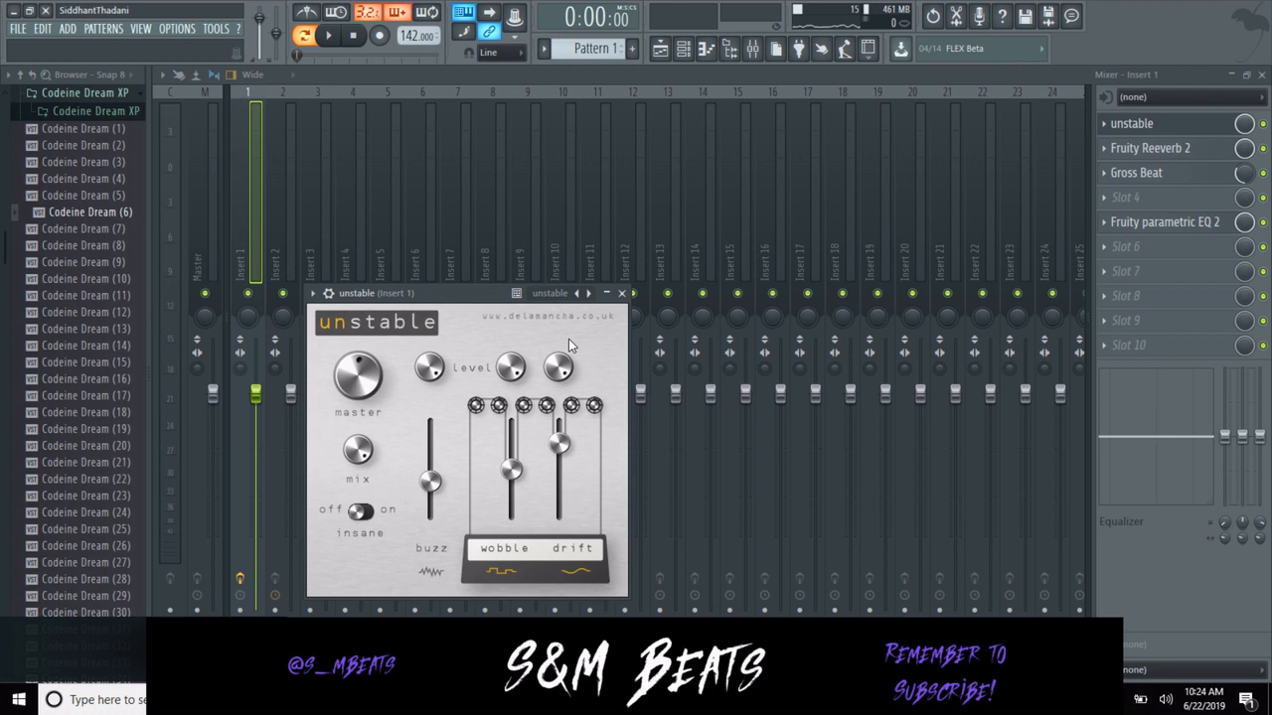
Play the pattern to hear the harp with the unstable effect and set the Codeine Dream channel's volume to about 45%.
key(space)
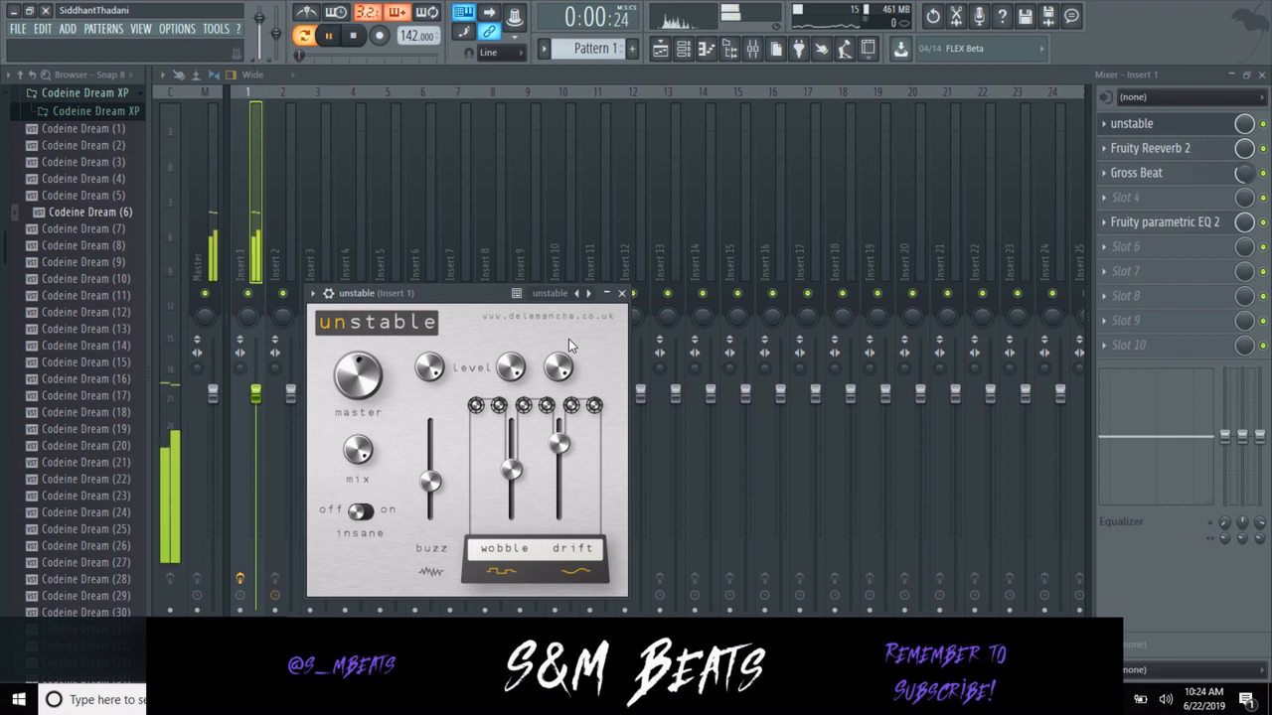
click(621, 293)
key(space)
click(1262, 75)
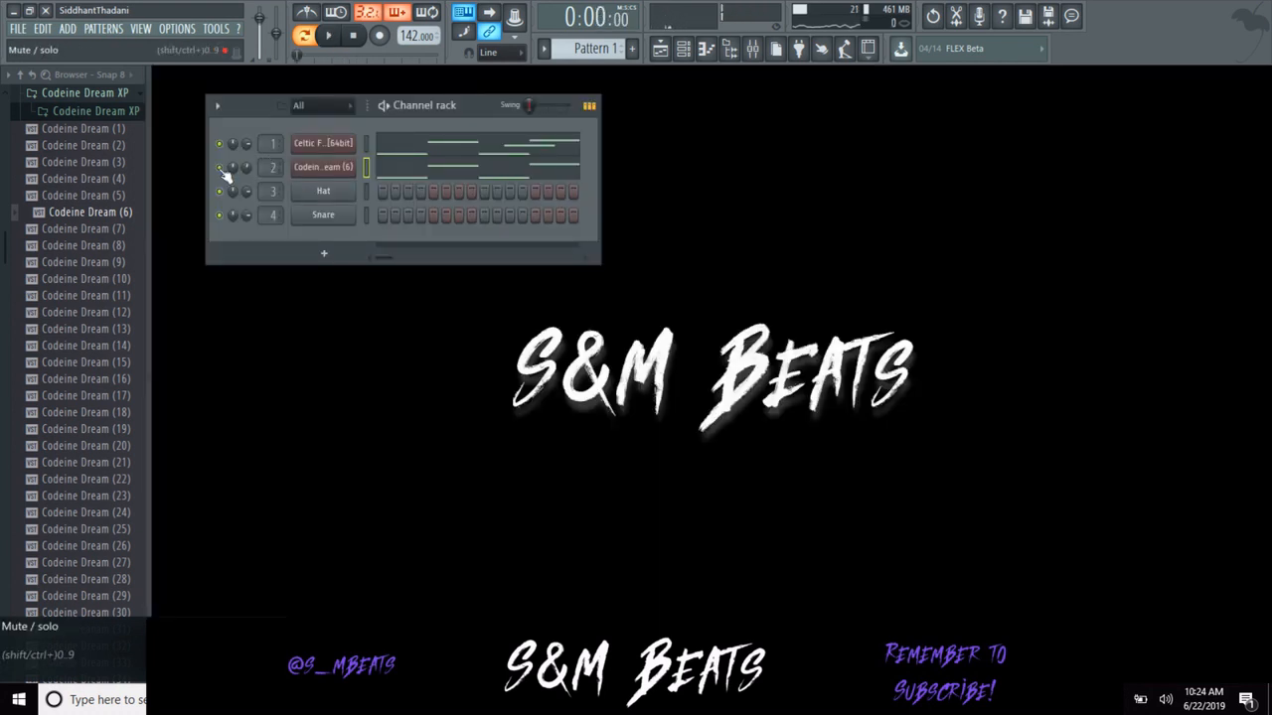
key(space)
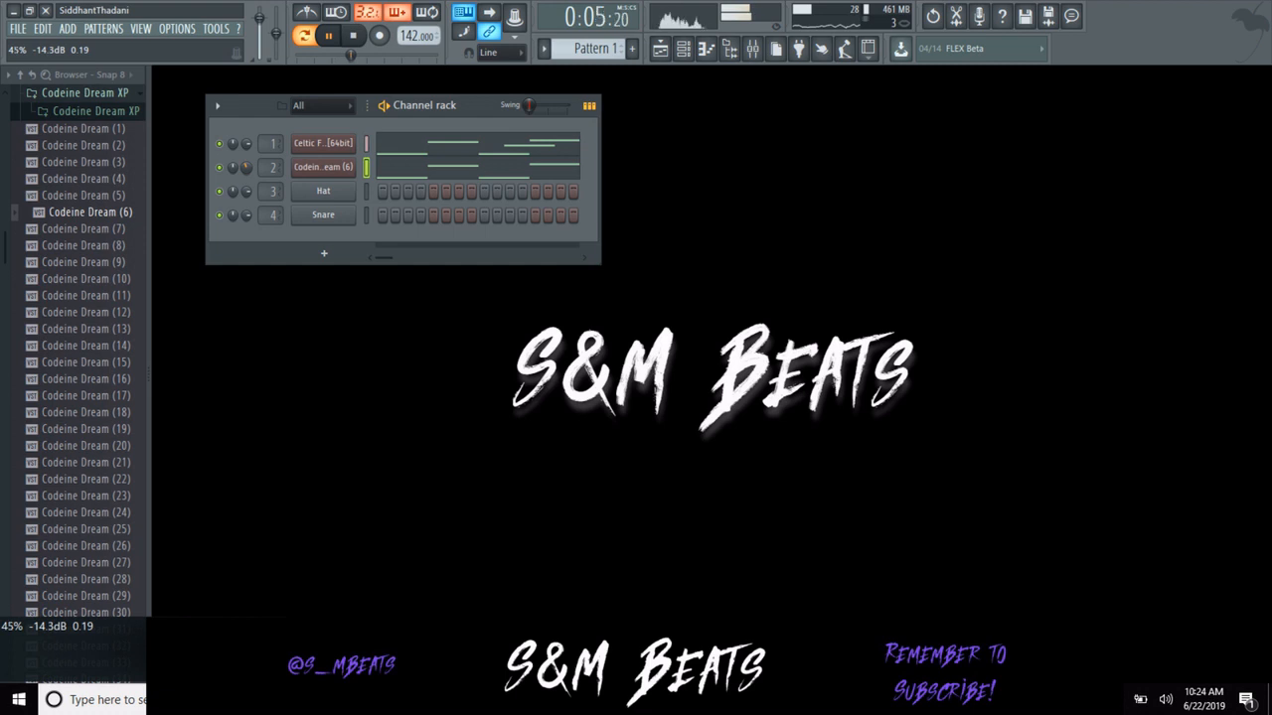
key(space)
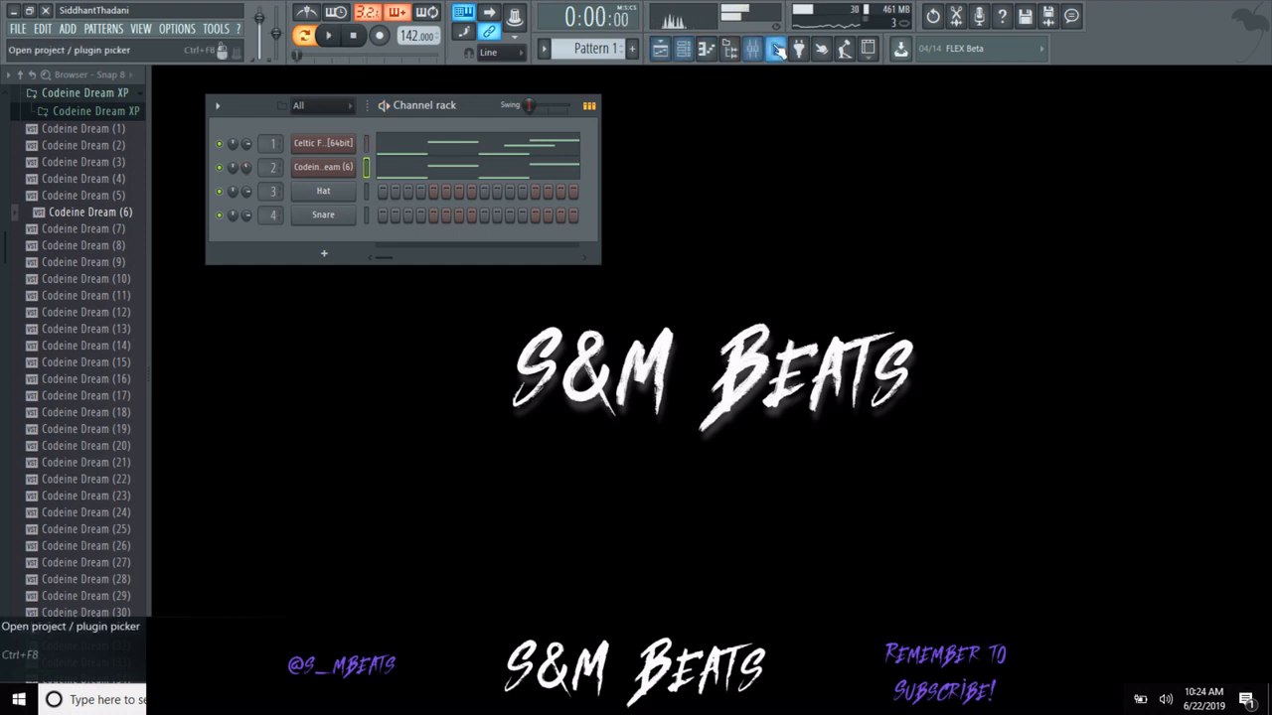
Load Fruity parametric EQ 2 into slot 1 of mixer track Insert 2 with the Melody preset.
click(753, 50)
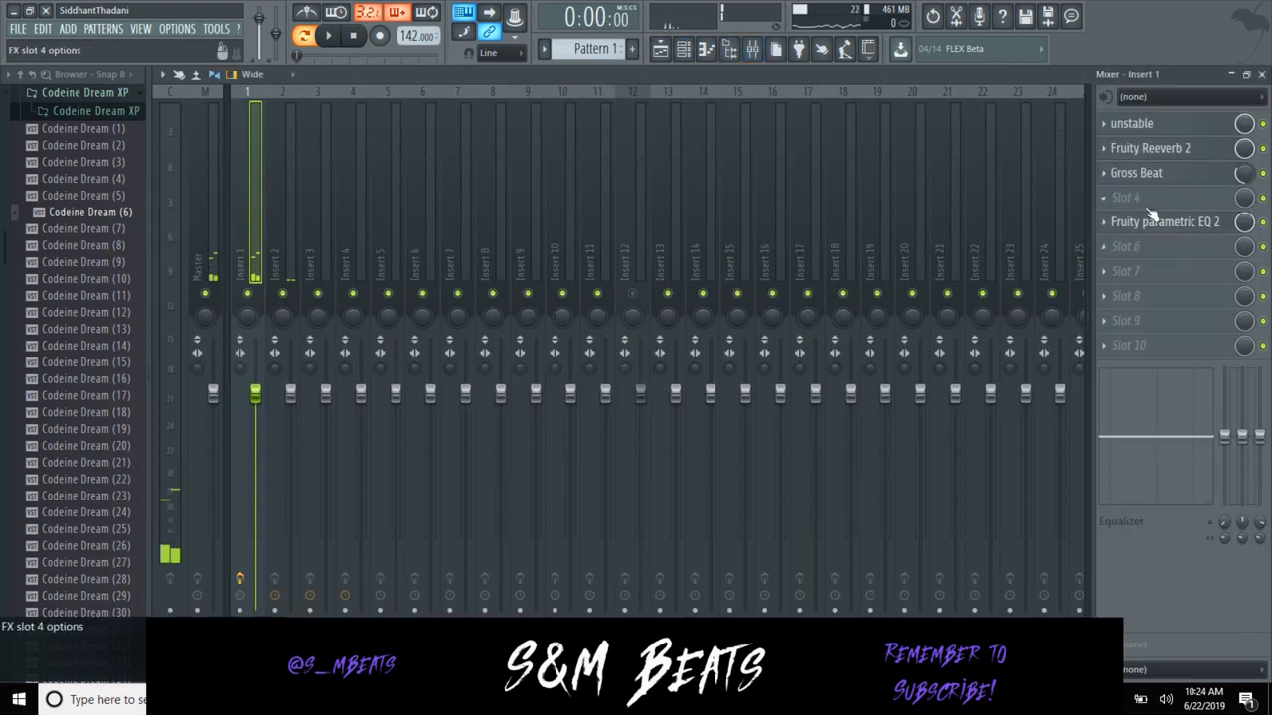
click(290, 249)
click(1125, 124)
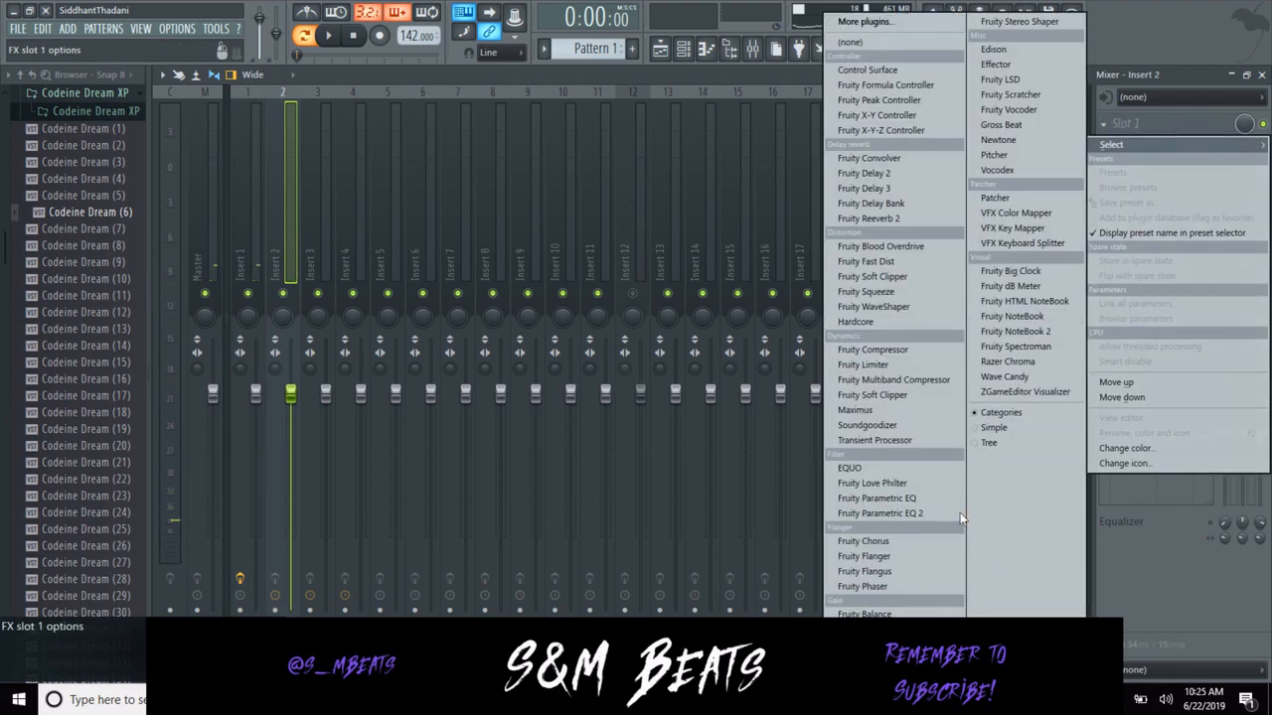
click(924, 513)
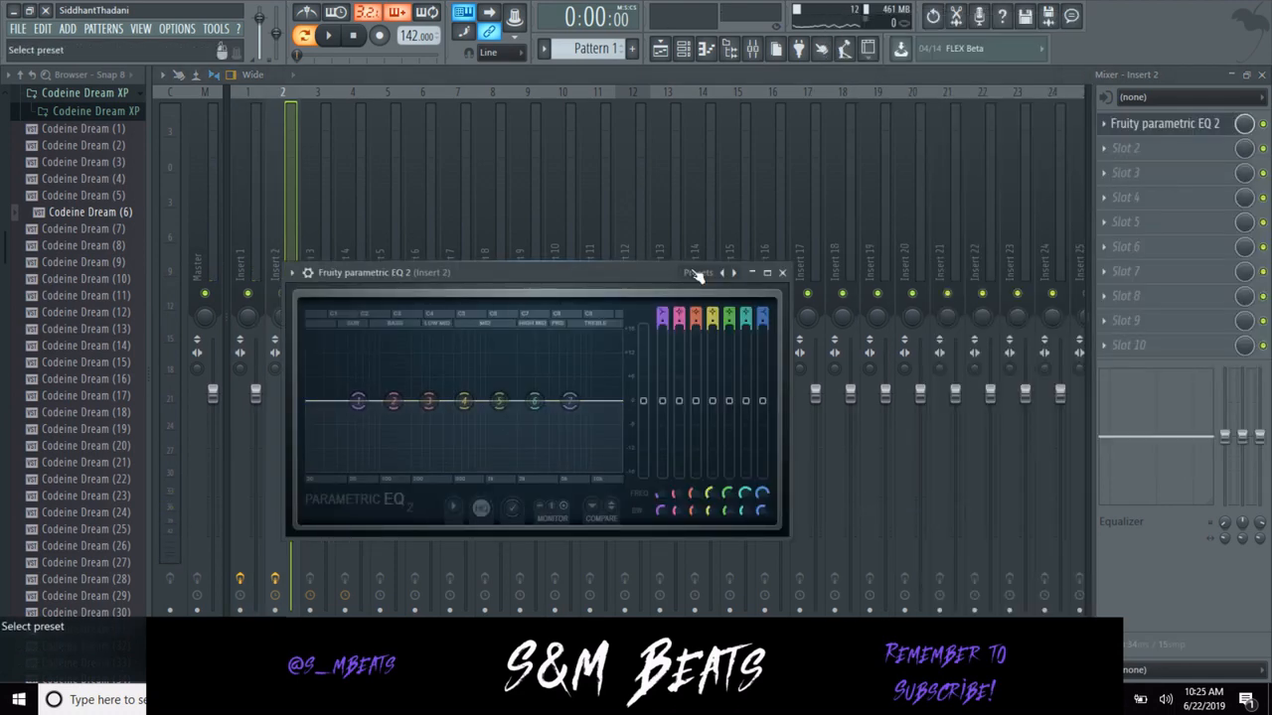
click(685, 272)
click(720, 294)
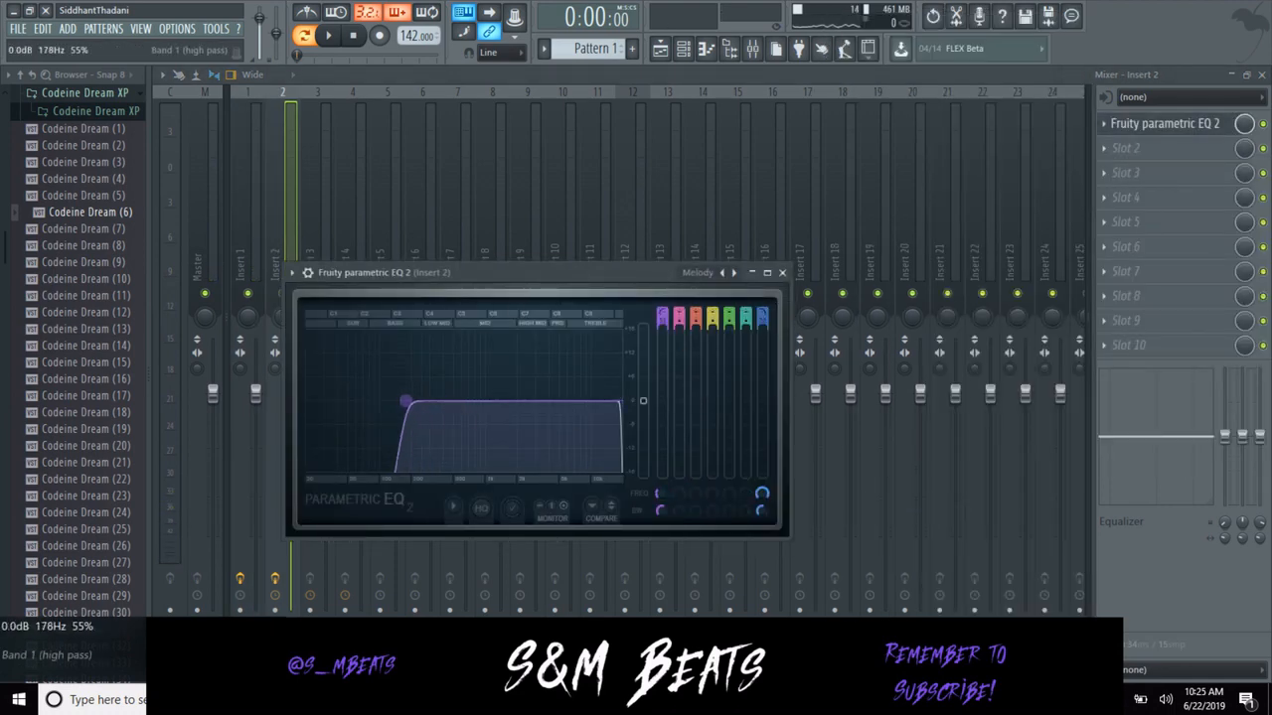
click(782, 272)
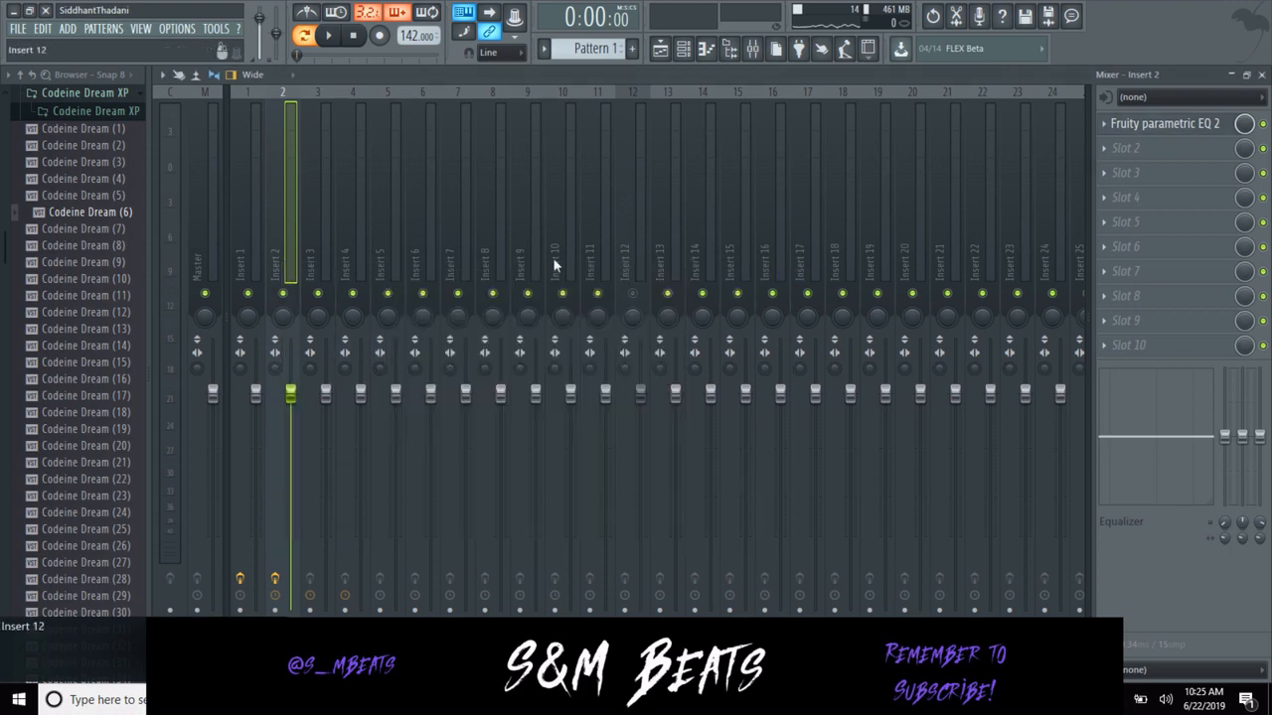
Load Edison into slot 6 of Insert 1 and set it to record on play.
click(253, 227)
click(1132, 246)
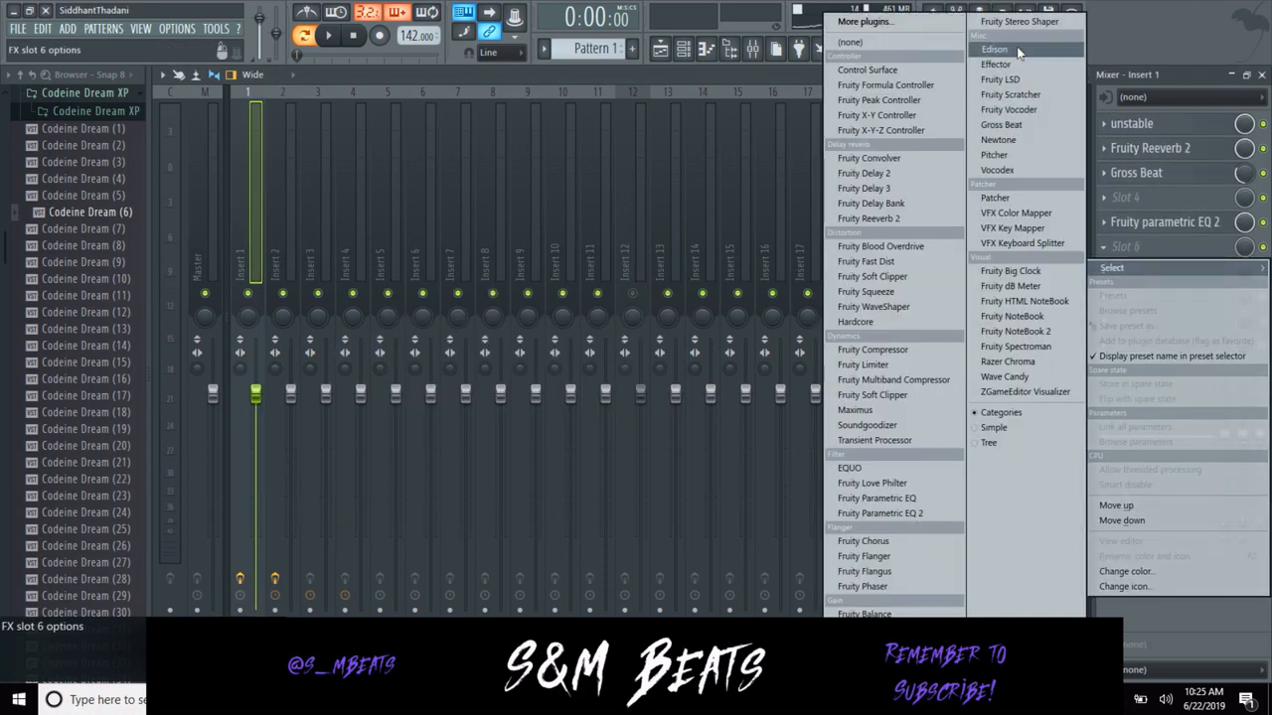
click(1016, 50)
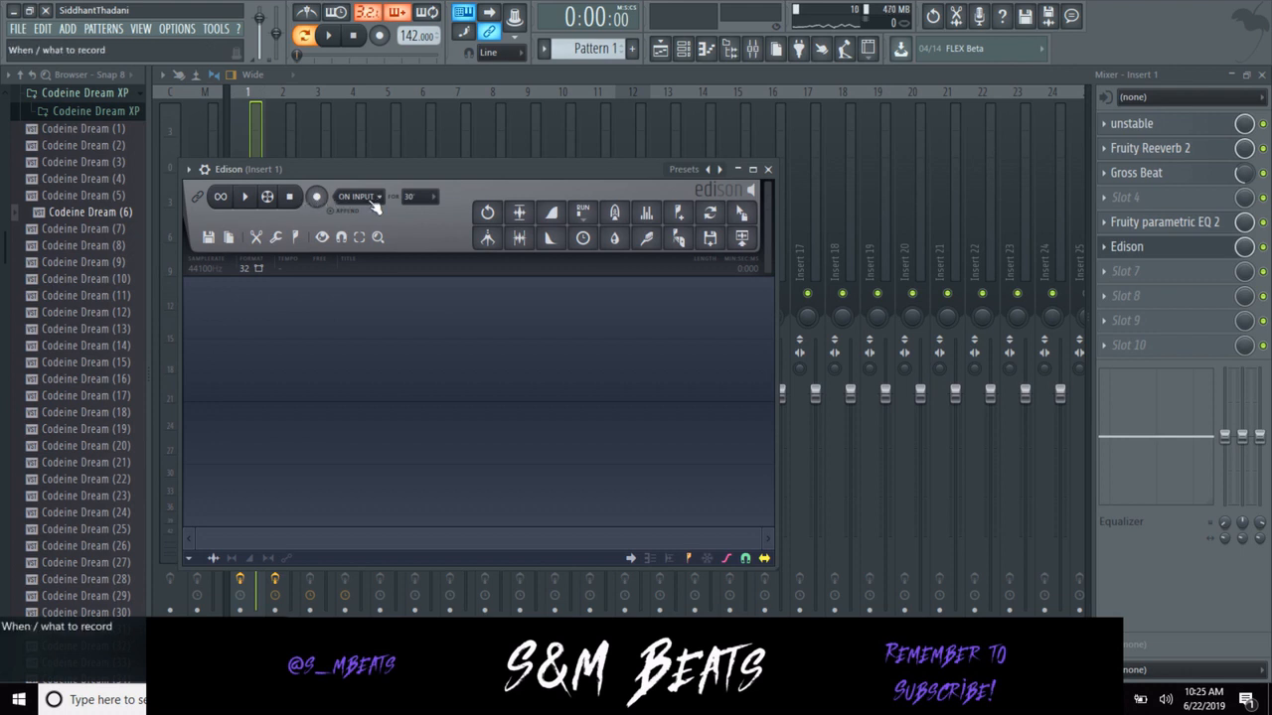
click(376, 203)
click(360, 254)
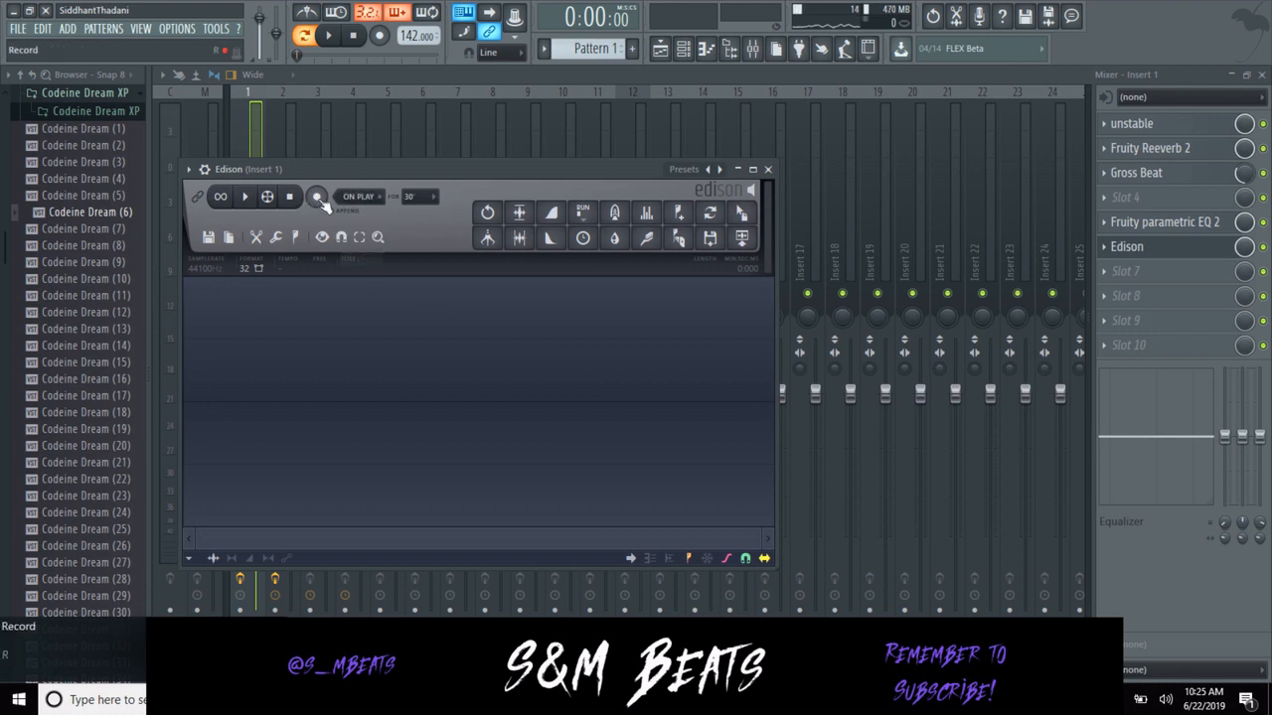
Record the full harp pattern into Edison and trim away the tail after the second song jump marker.
click(335, 39)
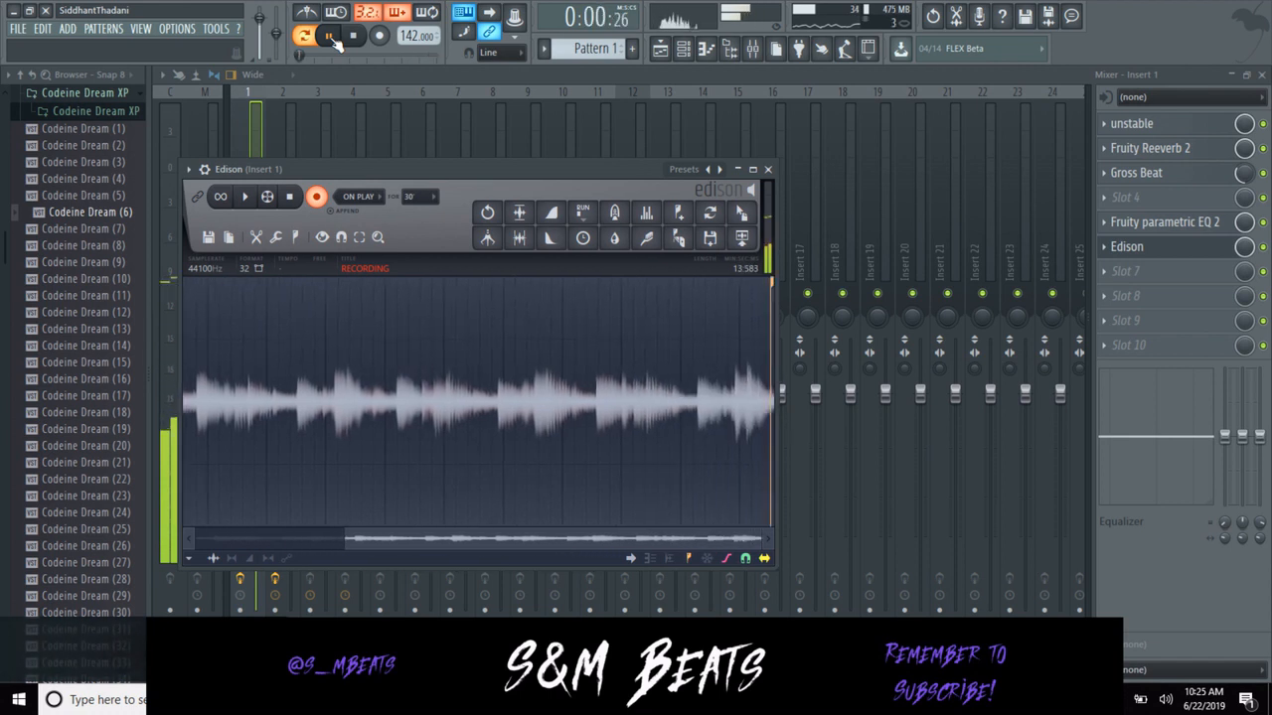
click(352, 36)
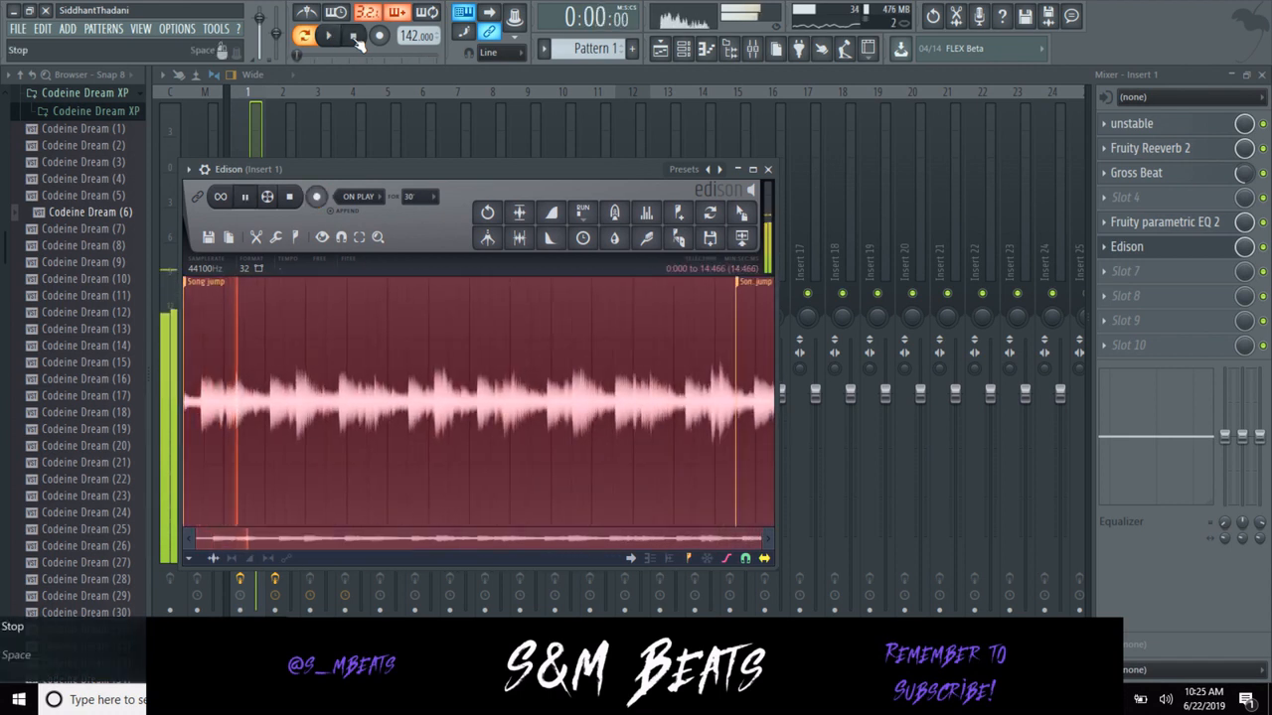
click(290, 197)
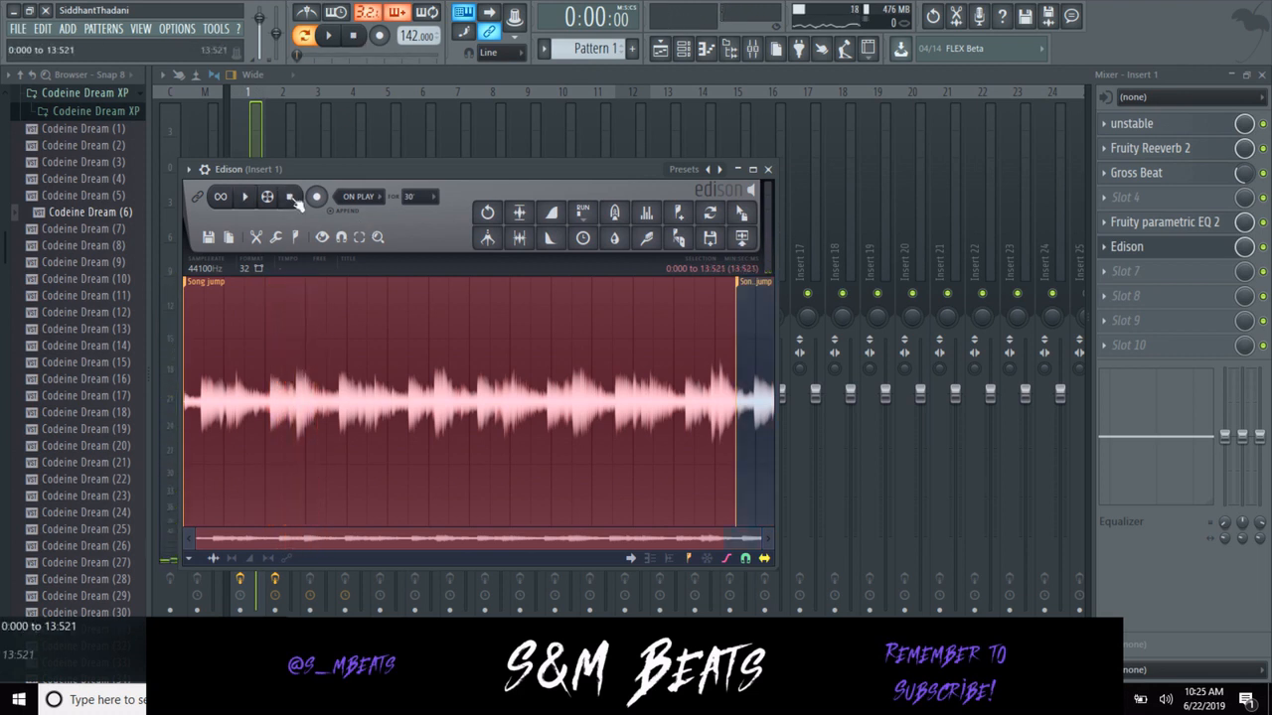
key(Delete)
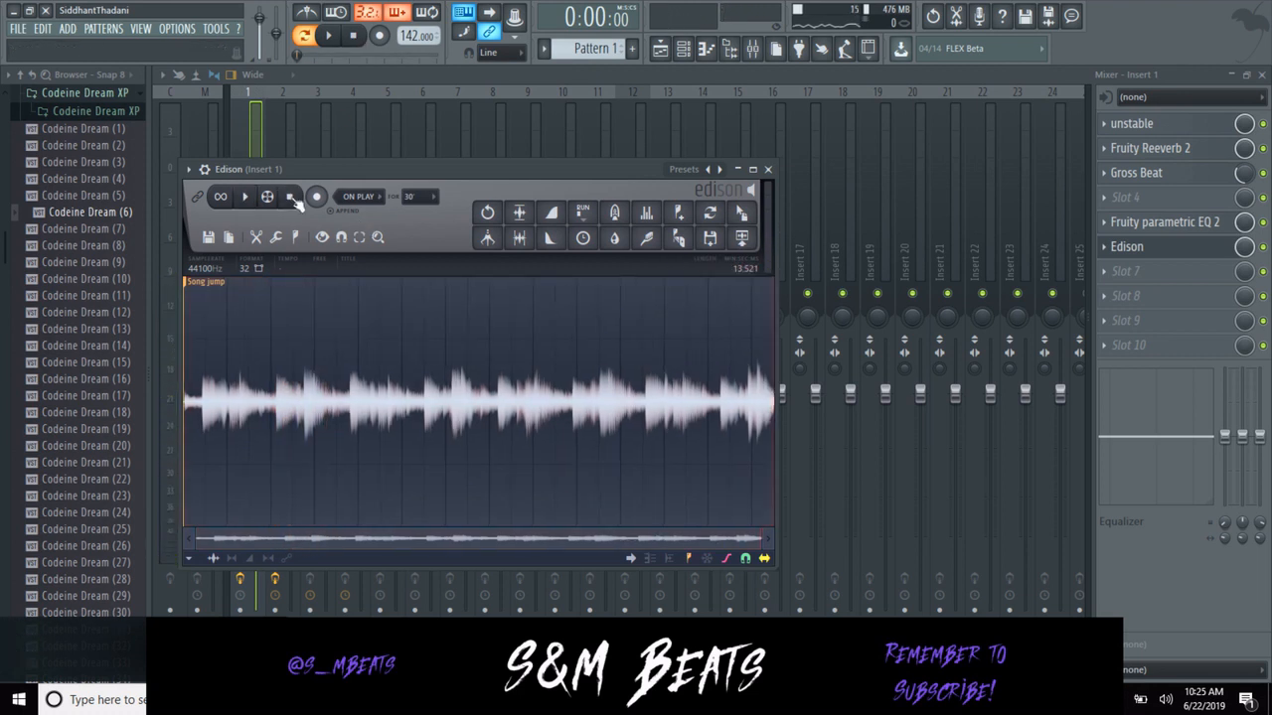
Try the Edison recording reversed, listen to it, and restore its original direction.
right_click(546, 404)
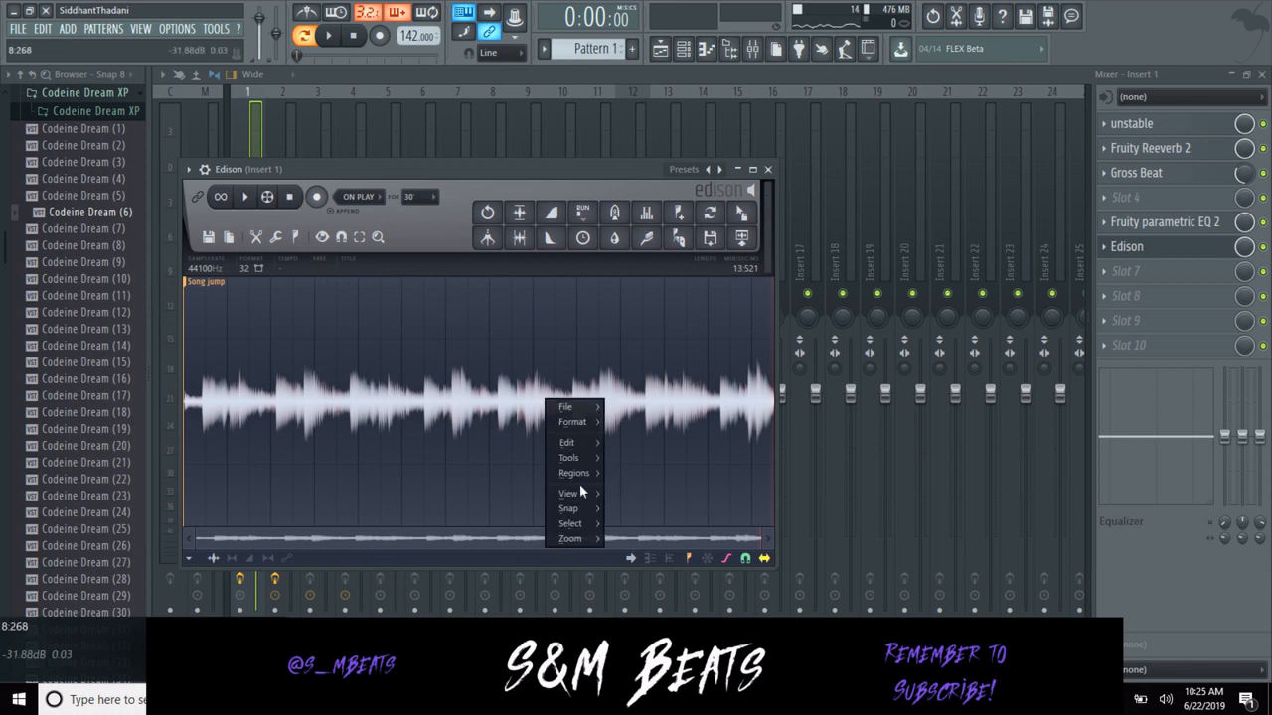
mouse_move(577, 456)
click(656, 494)
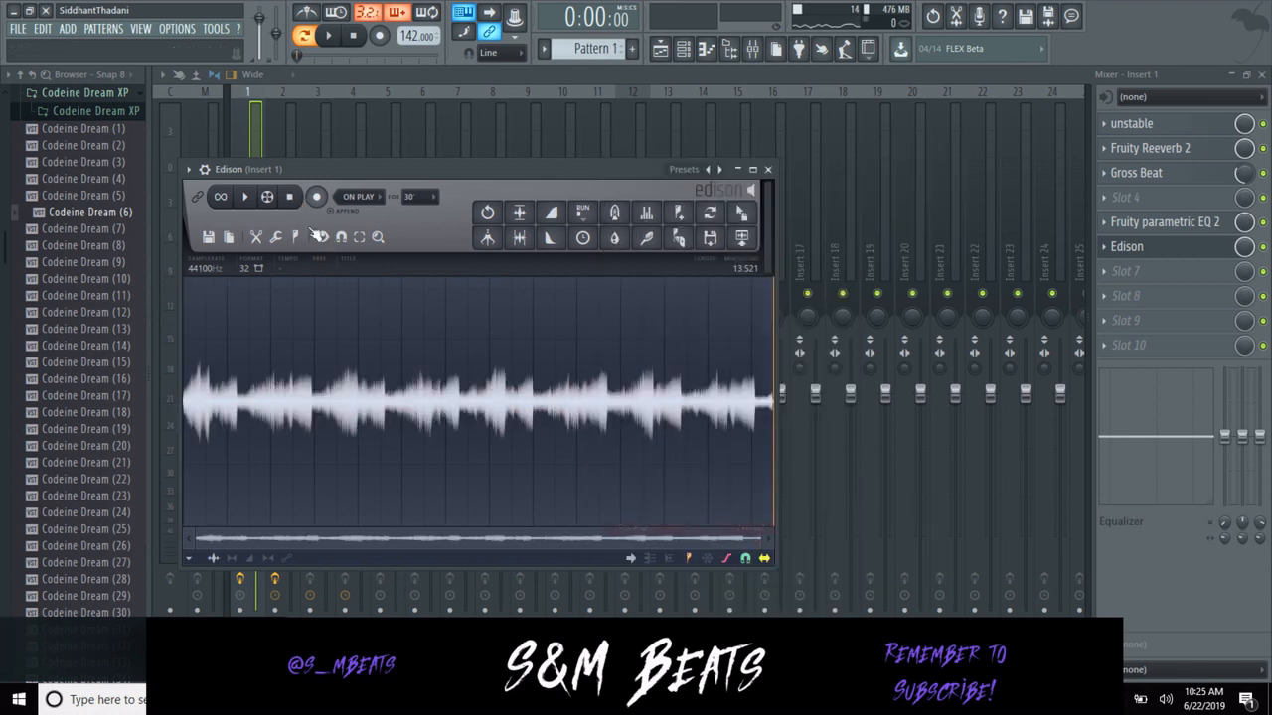
click(248, 197)
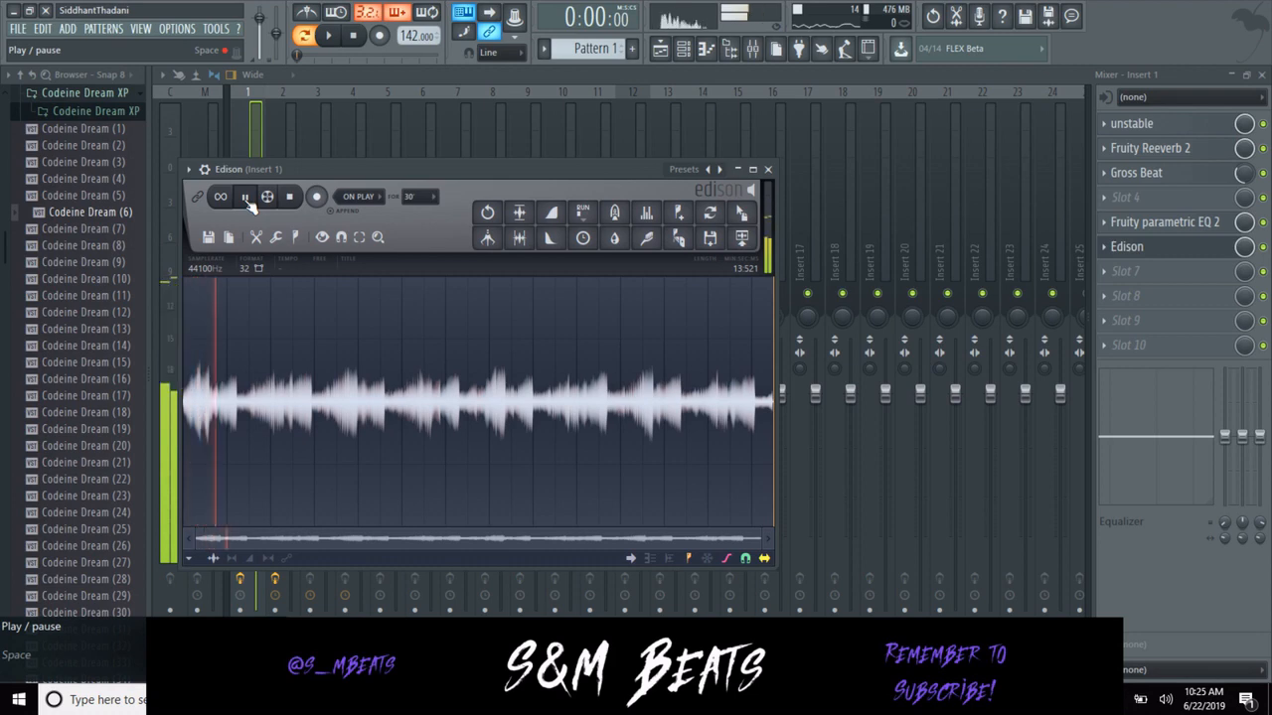
right_click(367, 401)
mouse_move(401, 470)
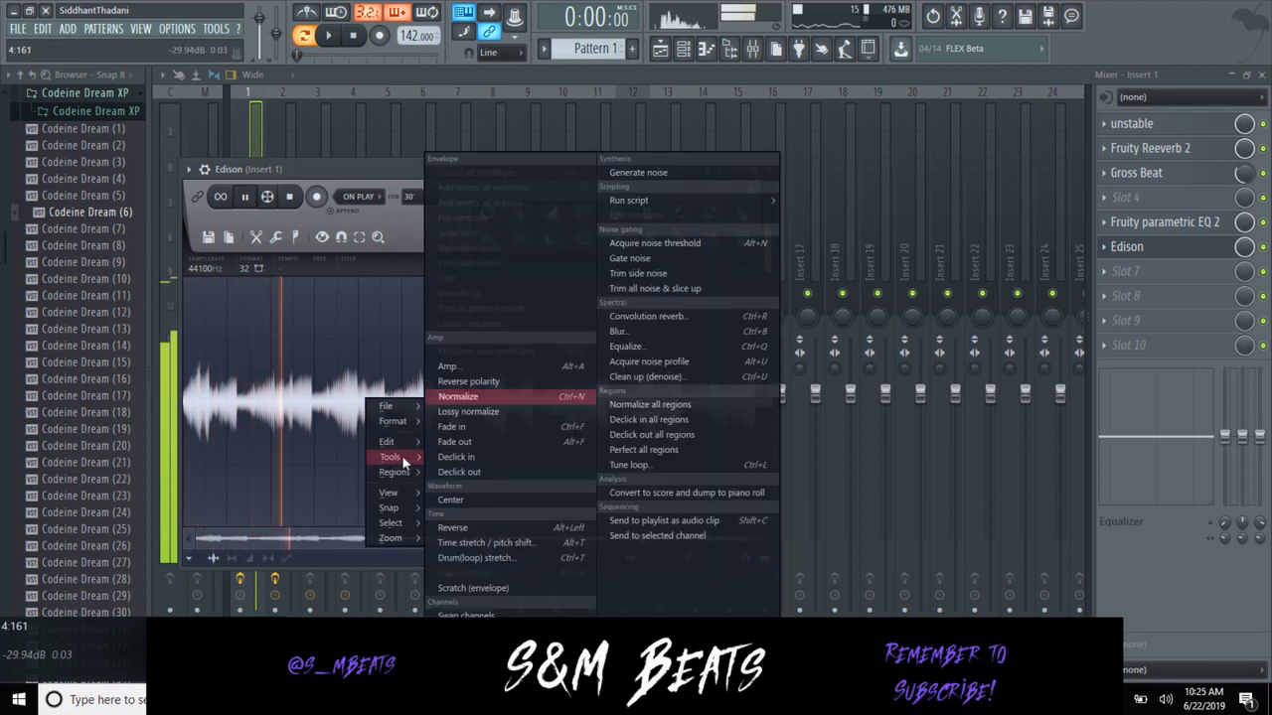
click(474, 527)
click(289, 196)
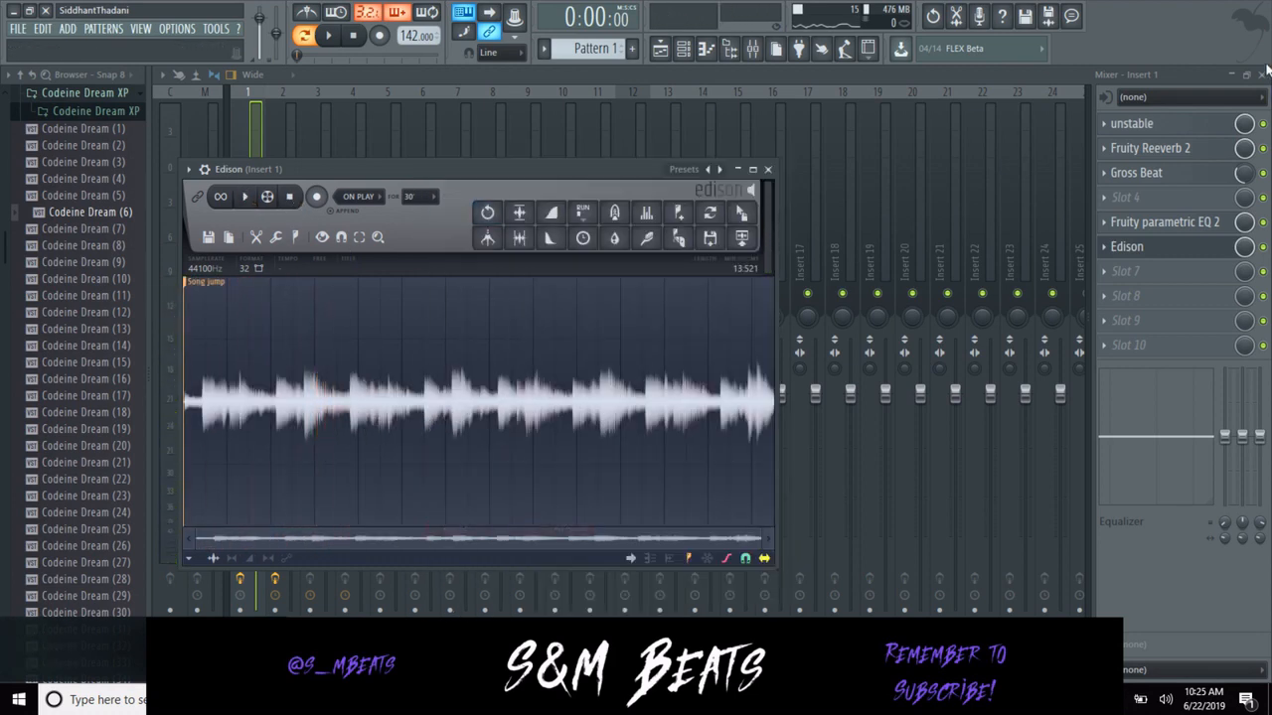
Replace the Hat channel with Fruity Slicer and load the Edison recording of the harp into it.
click(1262, 75)
drag(457, 174, 464, 266)
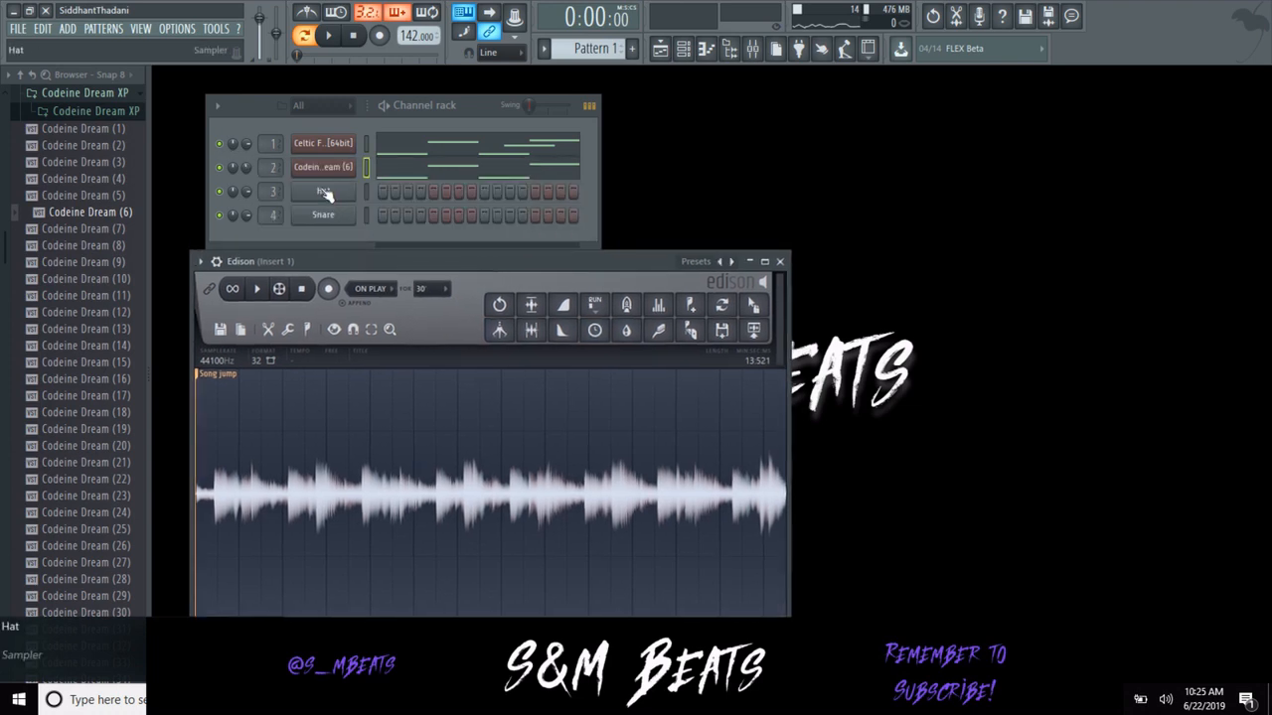
right_click(356, 187)
mouse_move(414, 314)
click(536, 249)
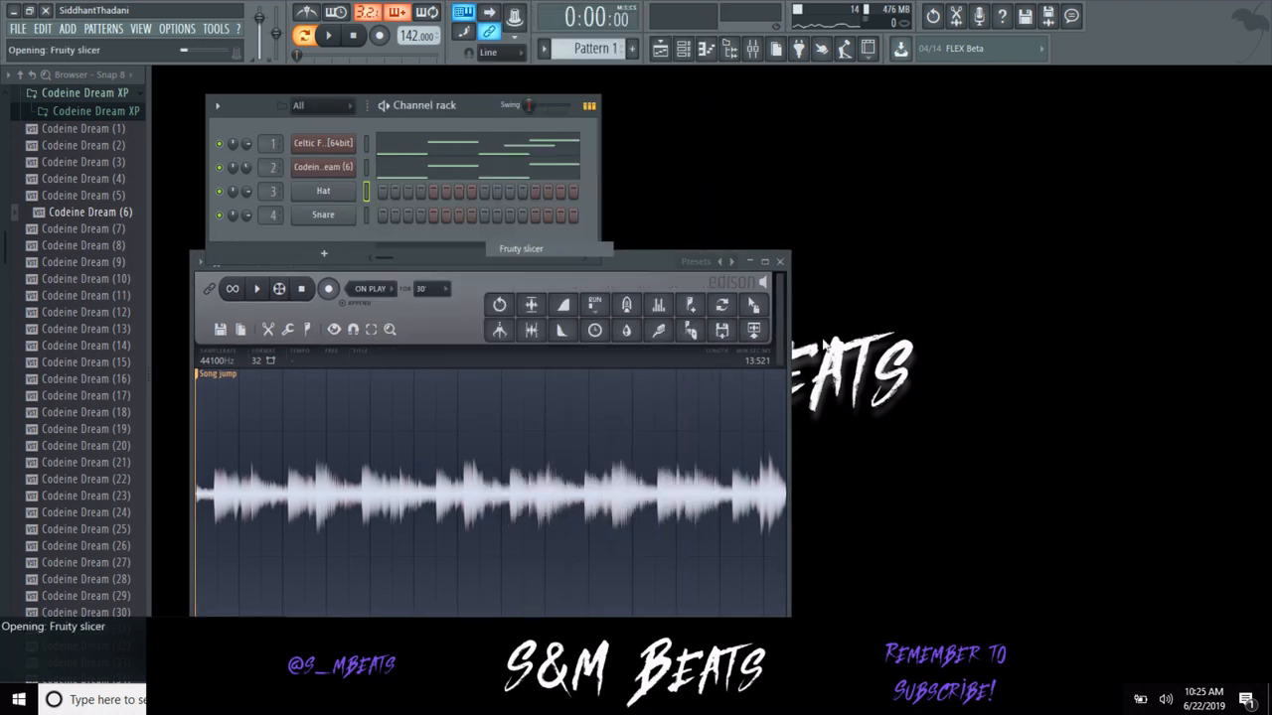
drag(763, 312, 254, 293)
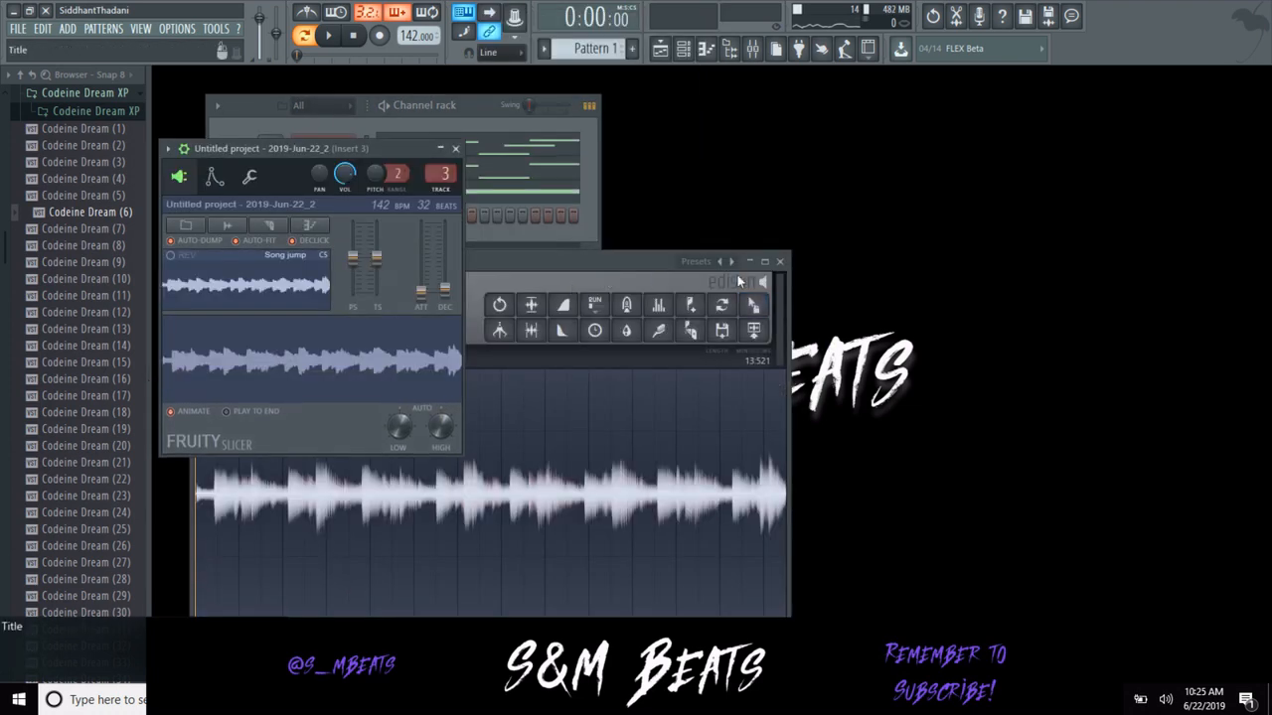
click(781, 262)
Slice the harp recording by Beat in Fruity Slicer and raise the slice attack to 21 ms.
click(278, 388)
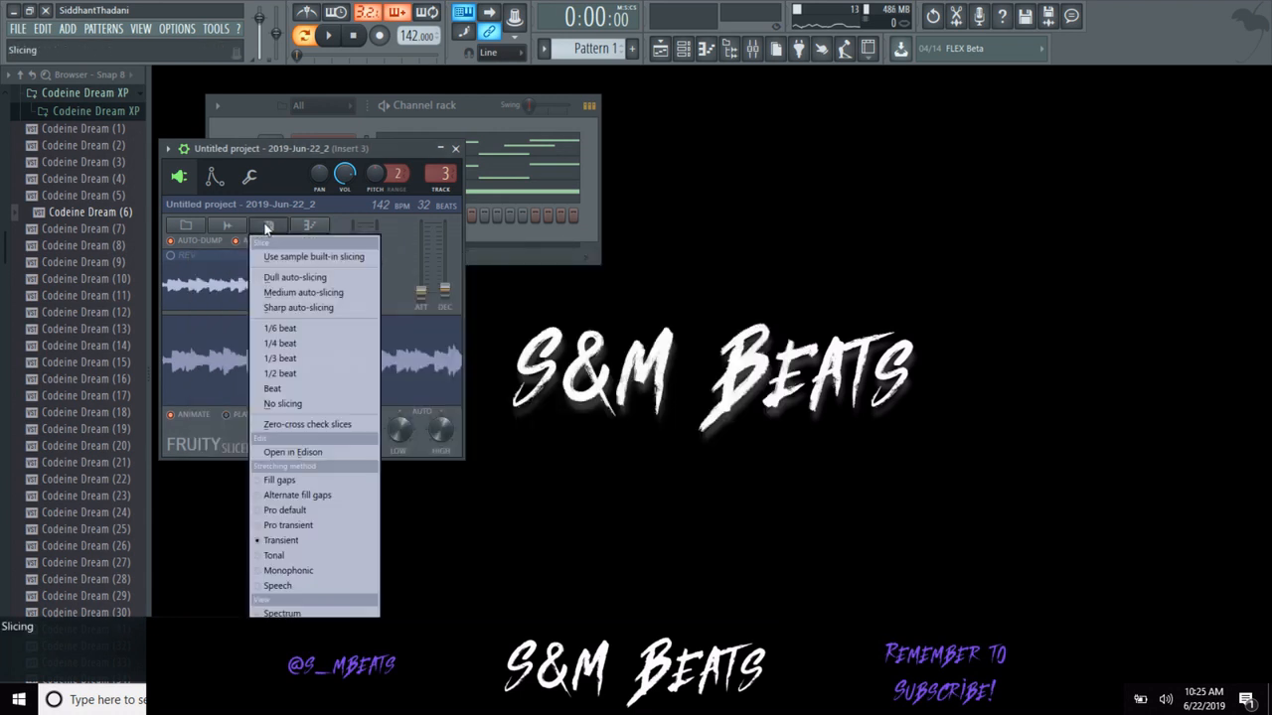
click(289, 388)
drag(421, 291, 420, 283)
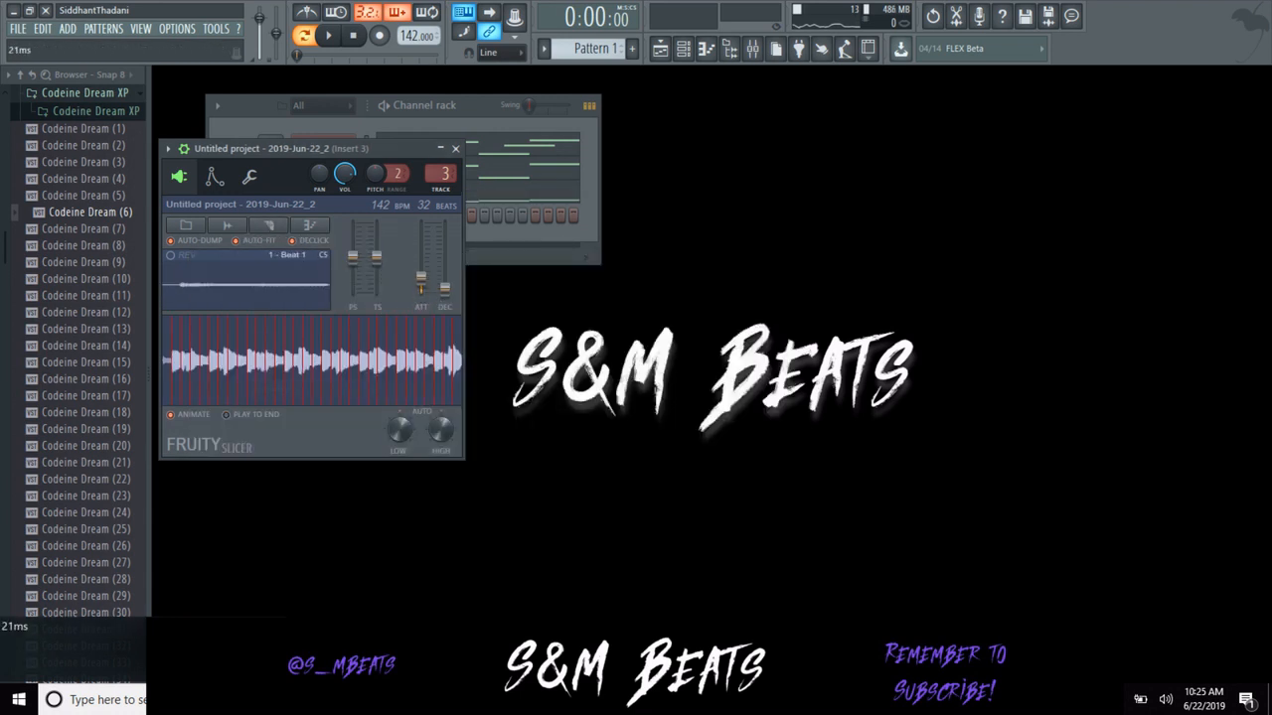
Audition the sliced harp in the pattern and mute the original harp channel.
key(space)
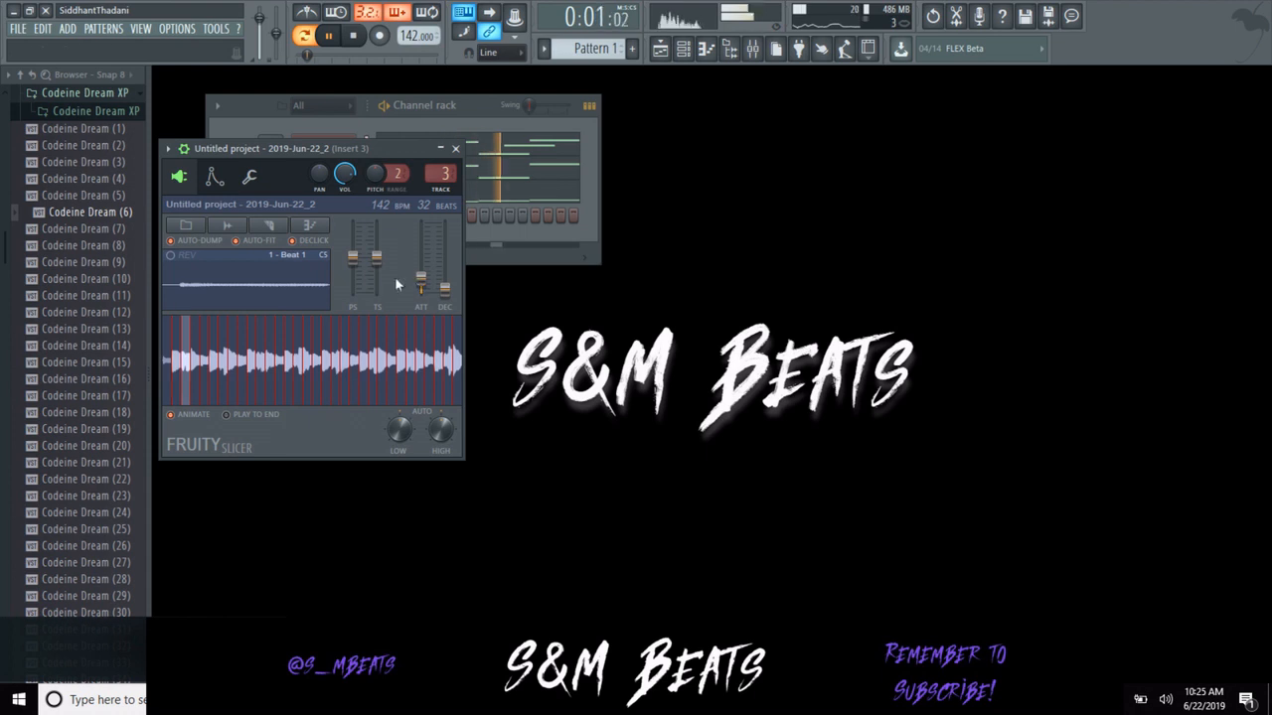
click(416, 124)
key(space)
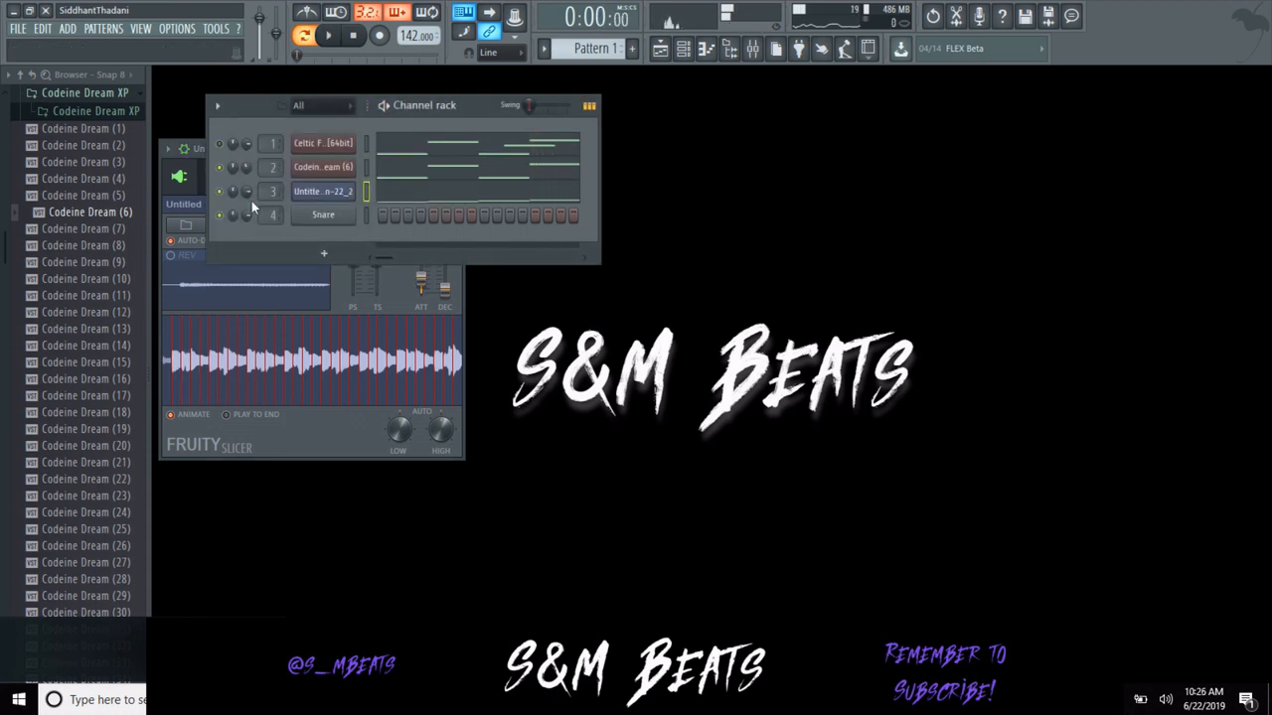
Raise the velocity of all slice notes to maximum in the slicer channel's piano roll and play them back.
click(394, 195)
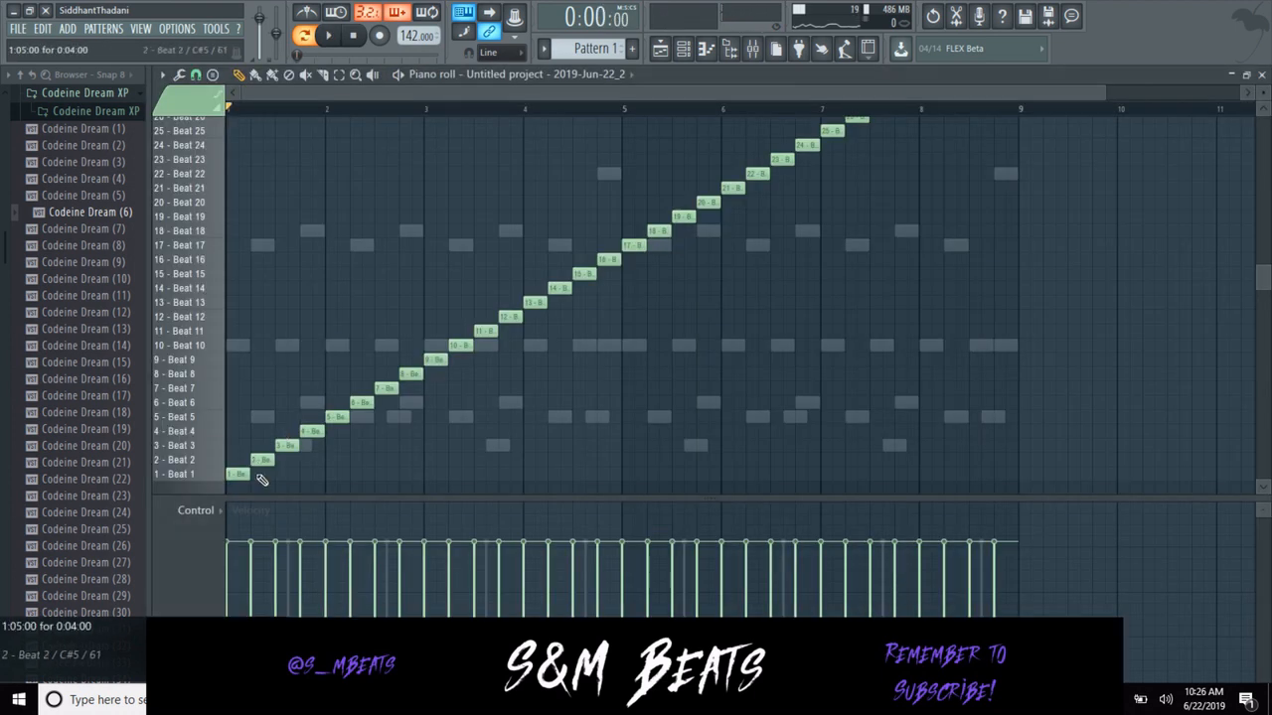
mouse_move(238, 537)
mouse_down()
mouse_move(647, 343)
mouse_move(1038, 285)
mouse_up()
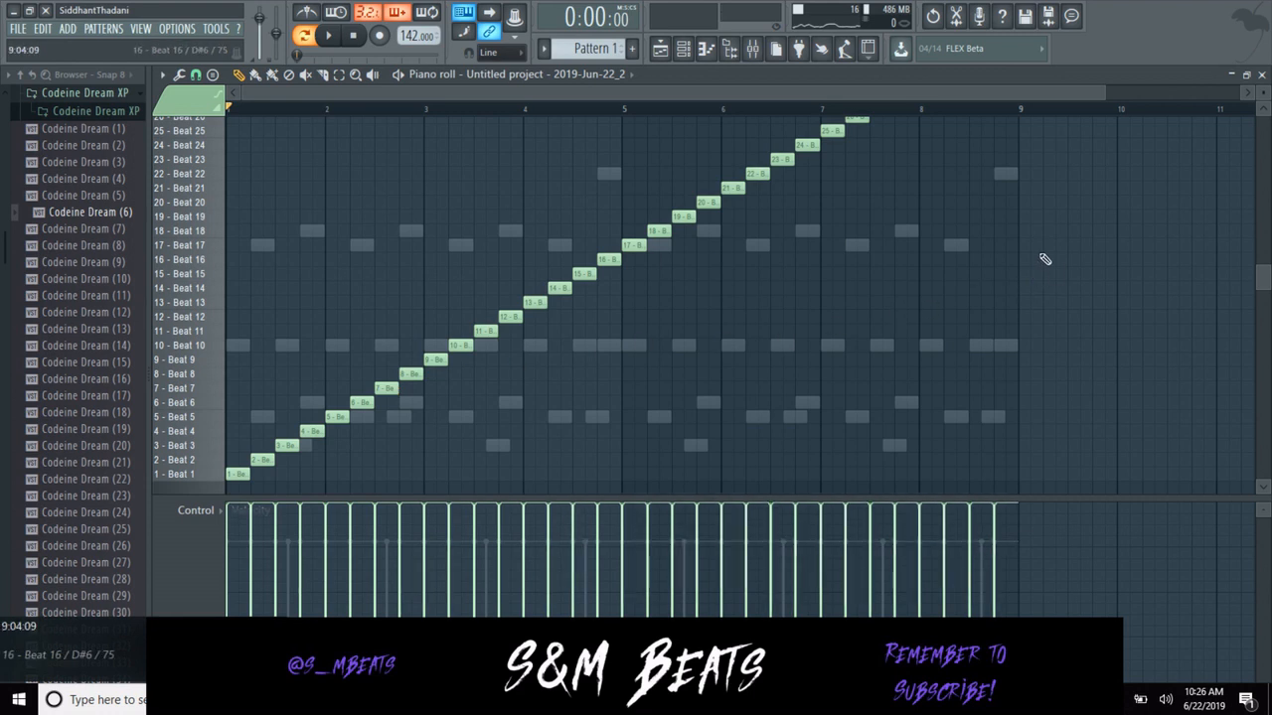
key(space)
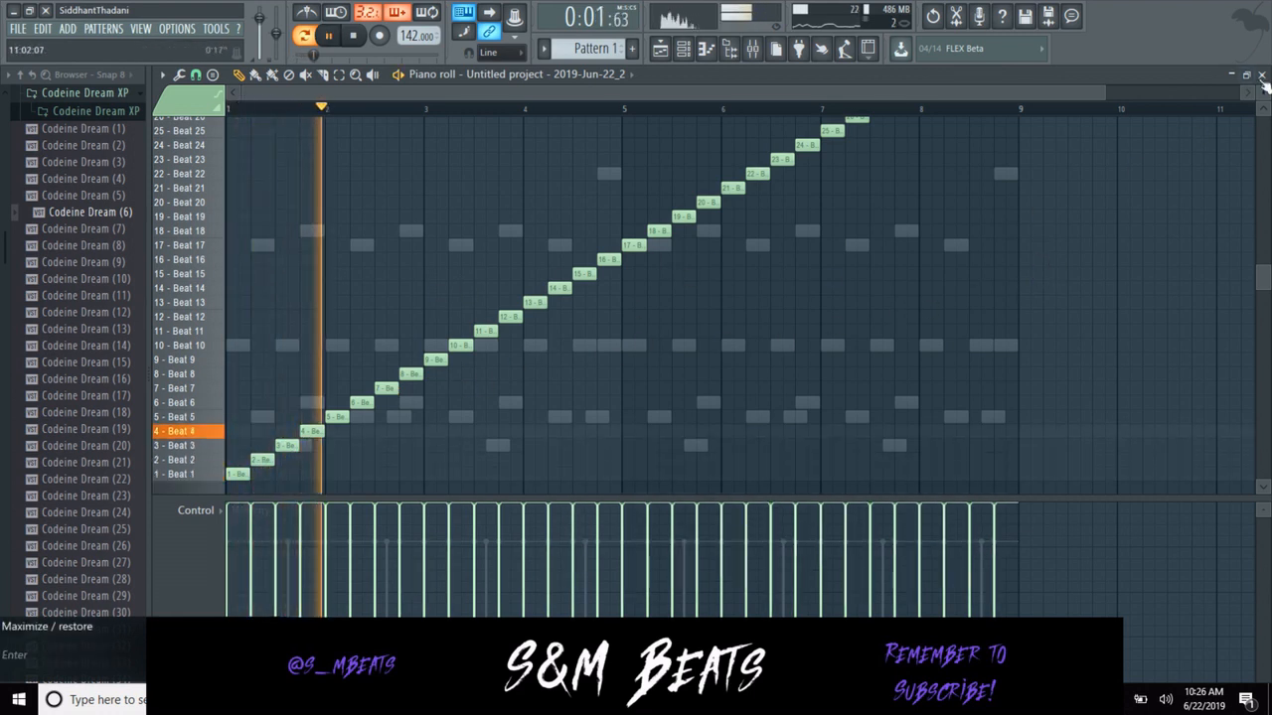
click(1262, 77)
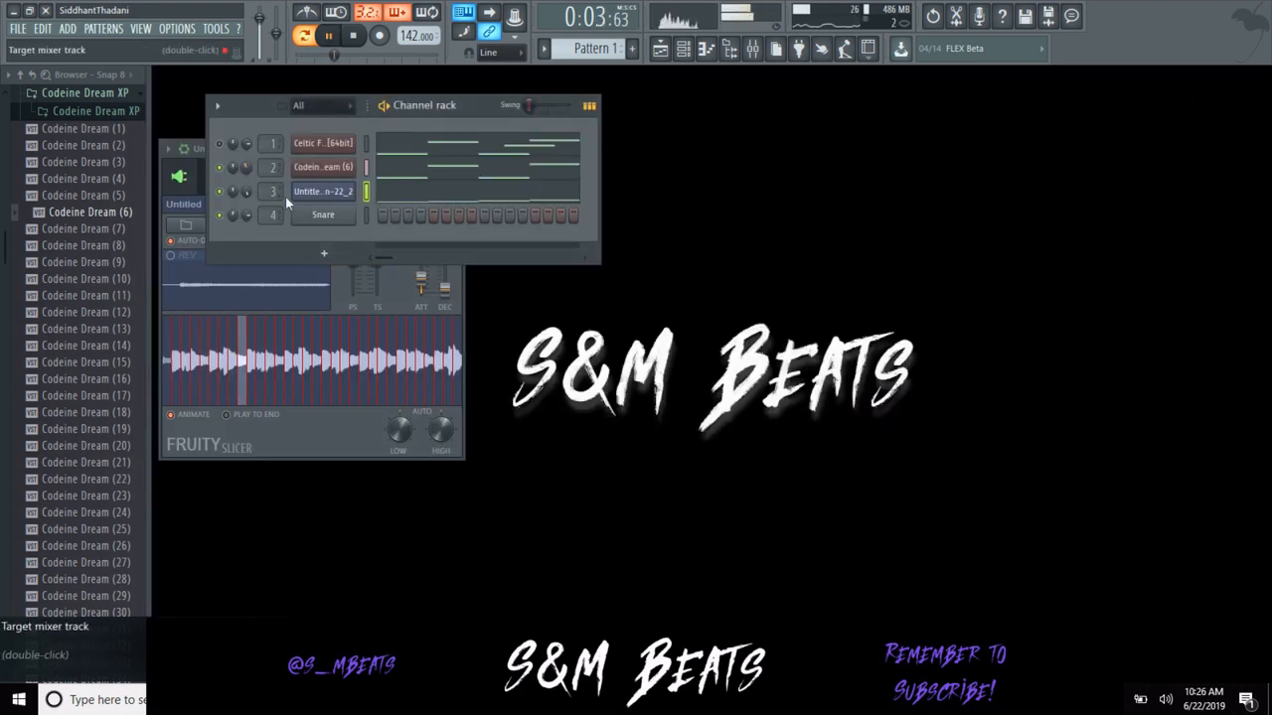
Close the slicer, mute the Codeine Dream channel and listen to the sliced harp alone.
click(396, 295)
key(space)
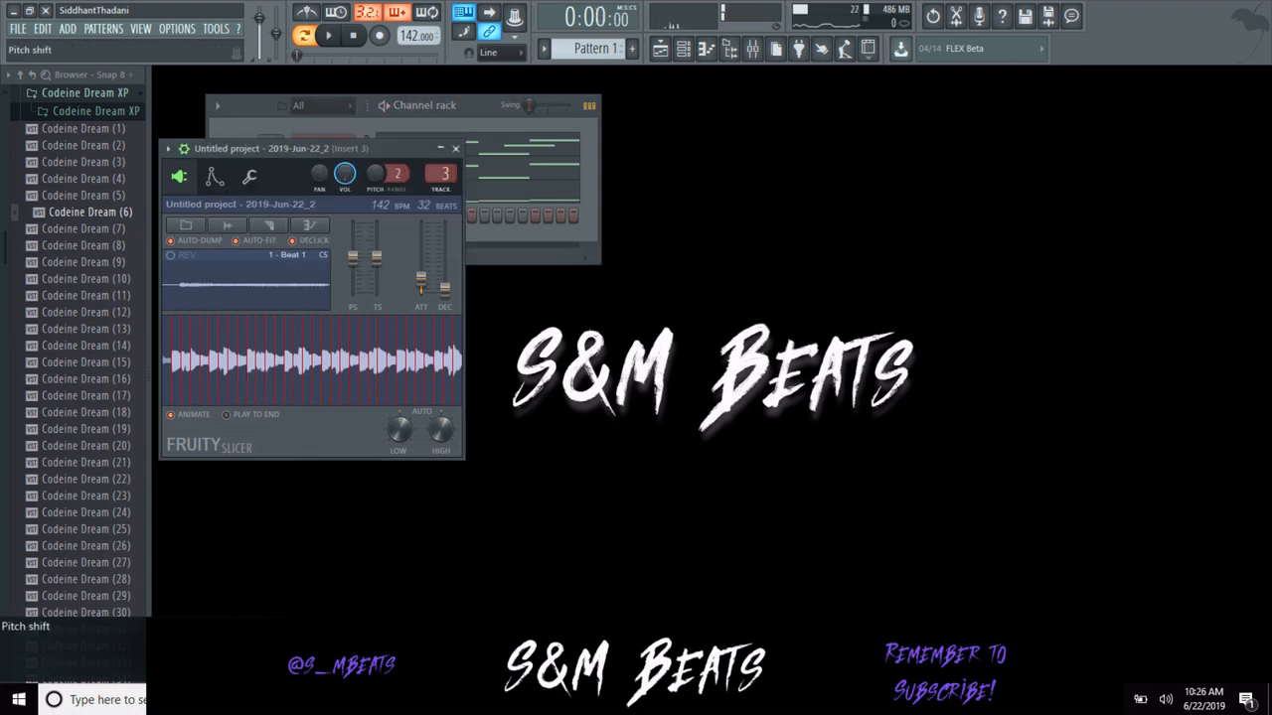
click(455, 148)
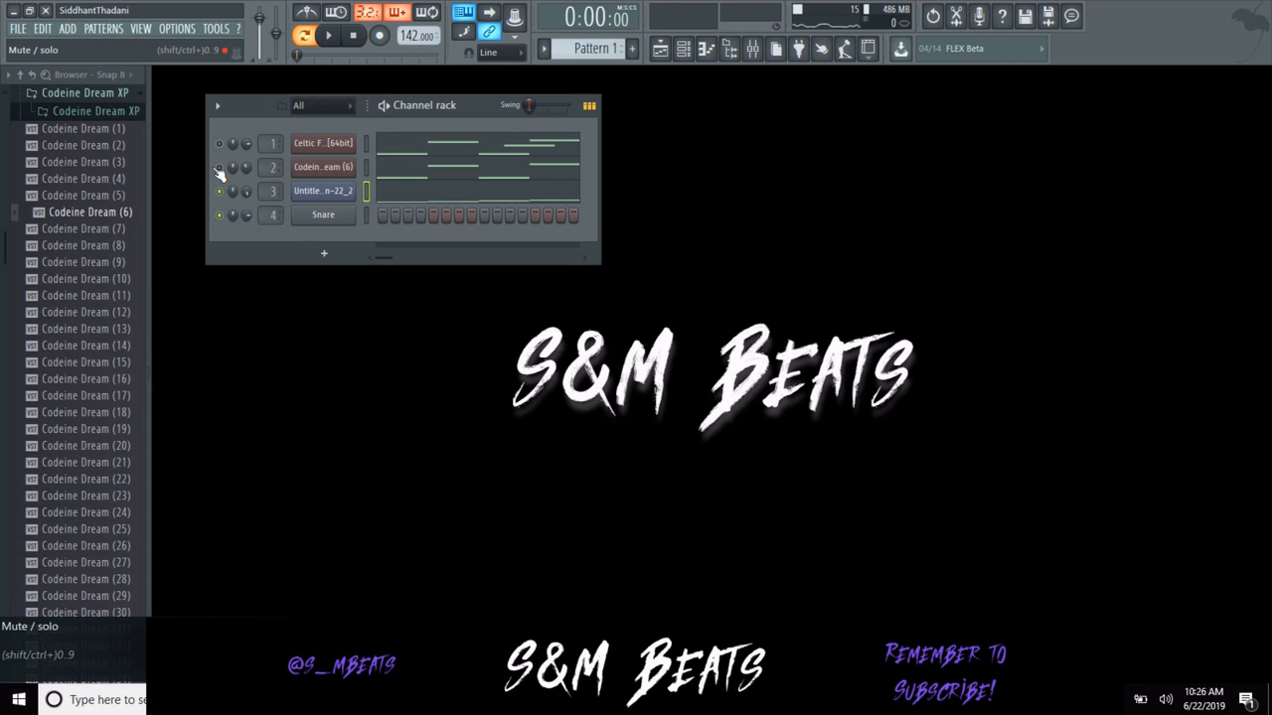
key(space)
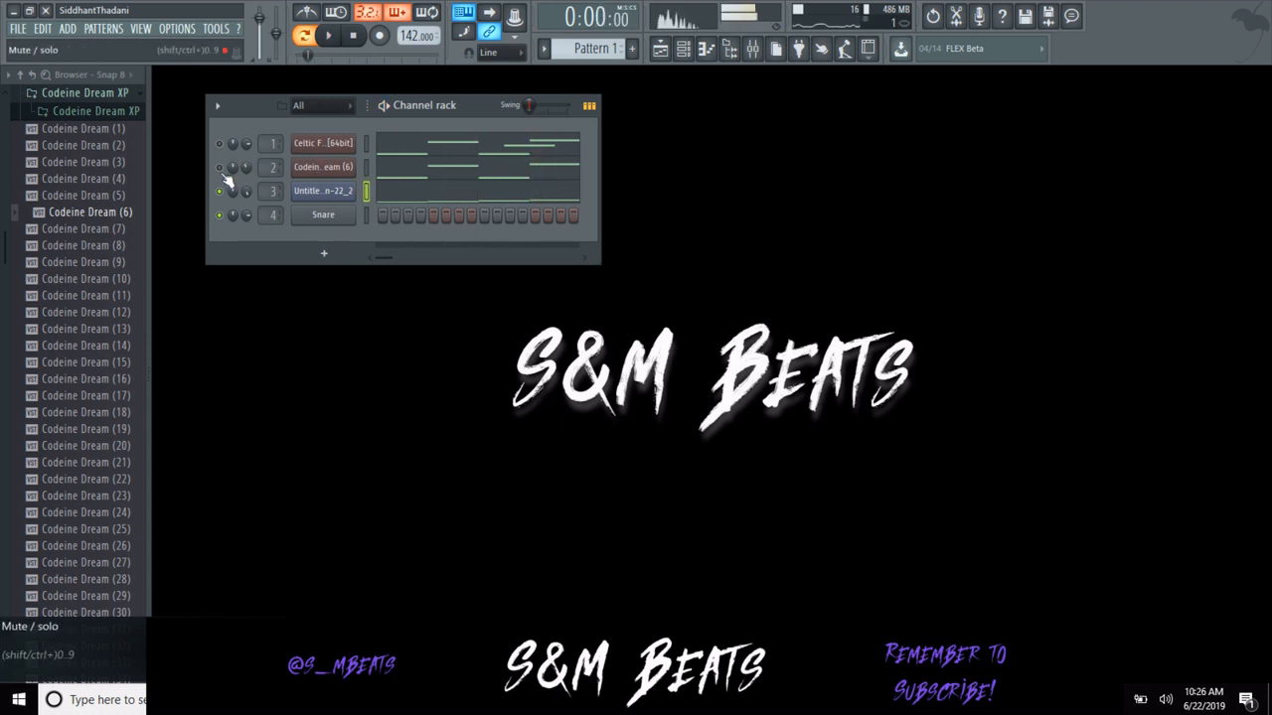
Transpose all Codeine Dream notes down three semitones in the piano roll so the lowest note is F#5.
click(407, 177)
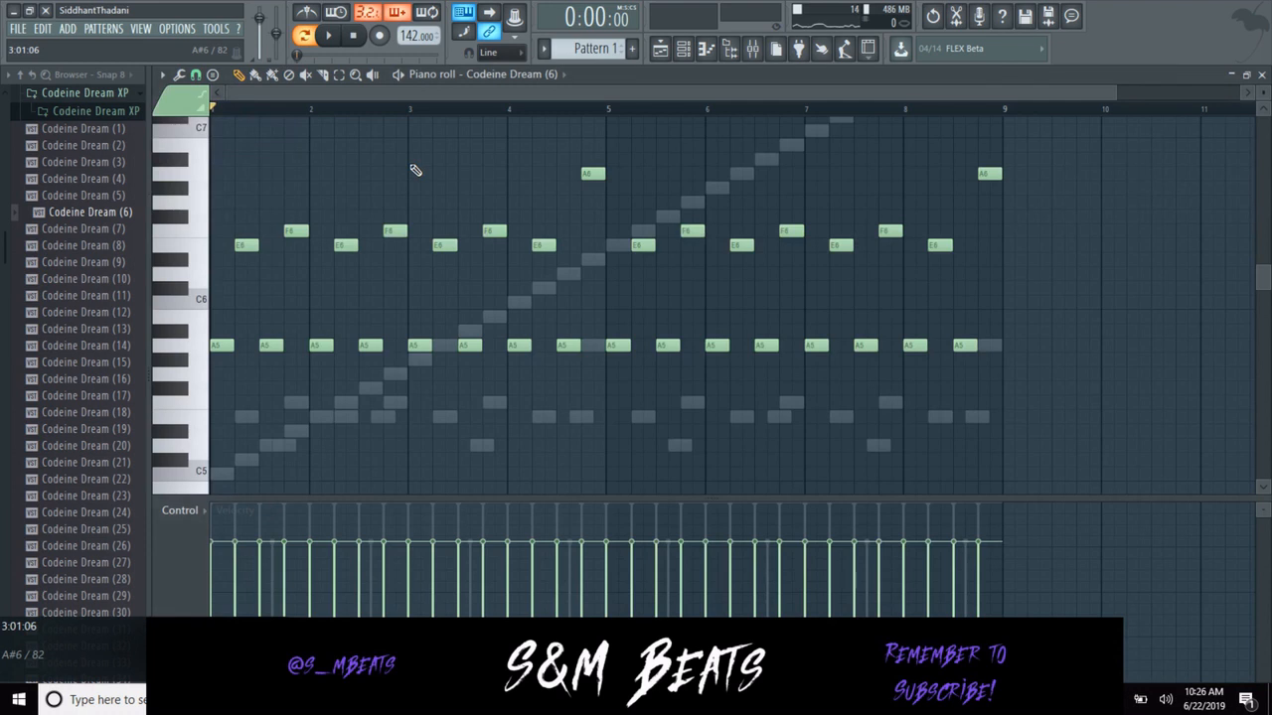
key(Down)
key(Down)
key(Down)
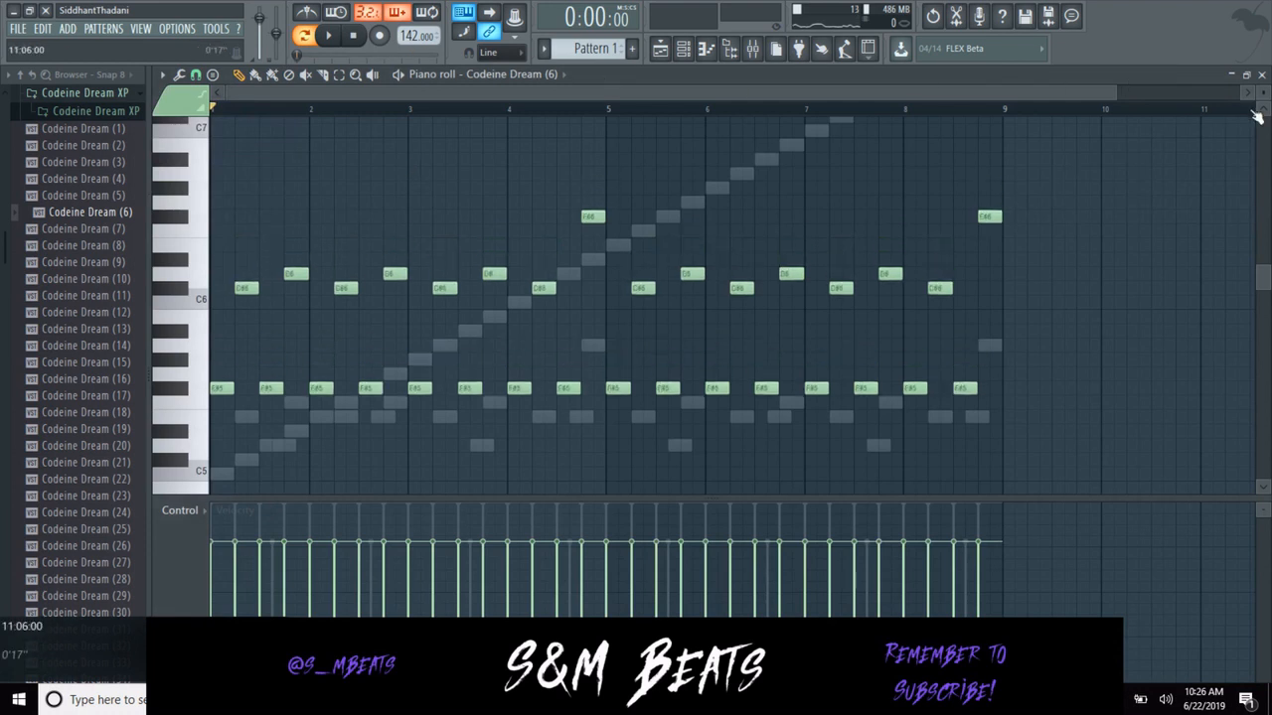
click(1261, 75)
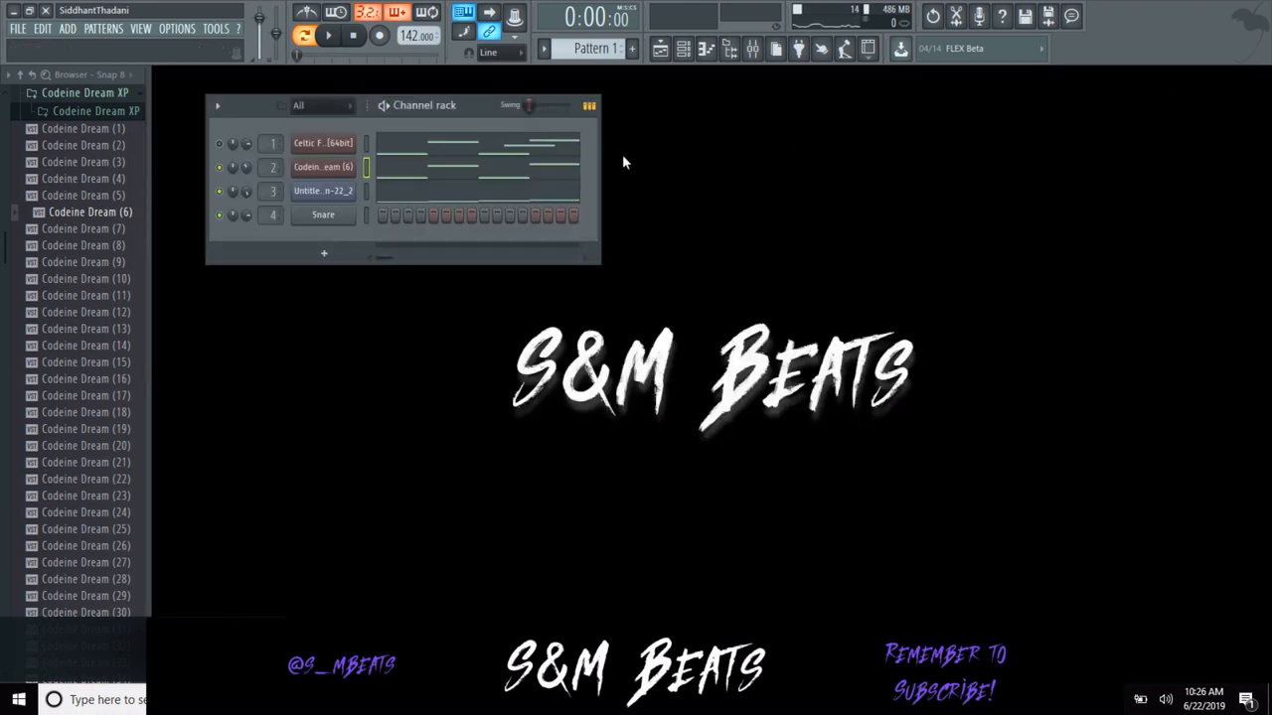
Try a short extra Beat 14 slice note in the first bar of the slicer channel and audition it.
click(486, 197)
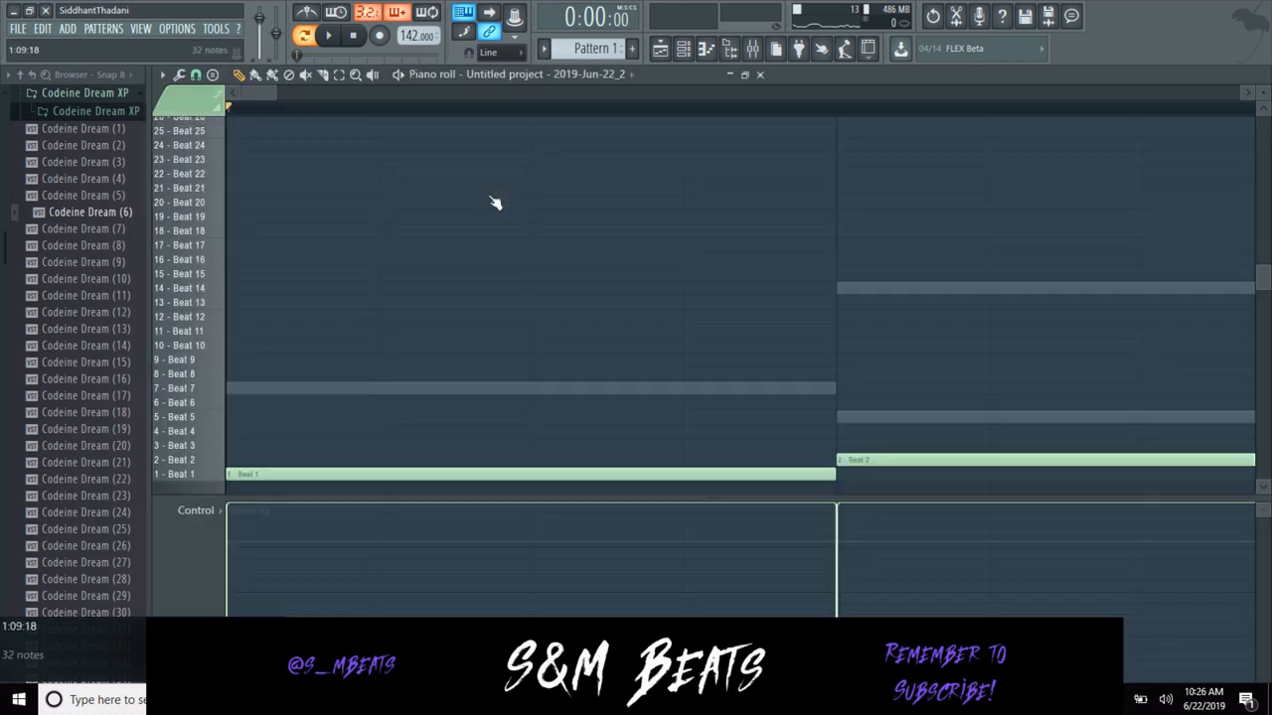
scroll(364, 304, down, 2)
click(250, 268)
drag(342, 268, 247, 277)
click(247, 266)
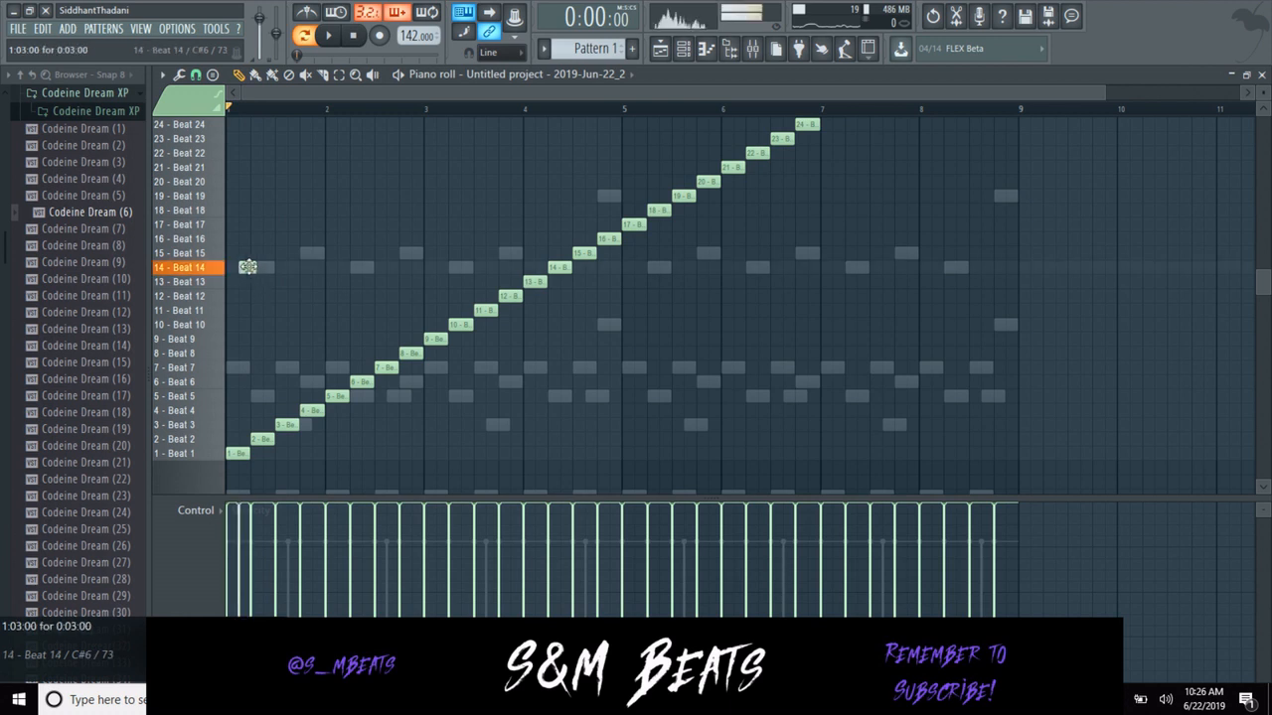
key(space)
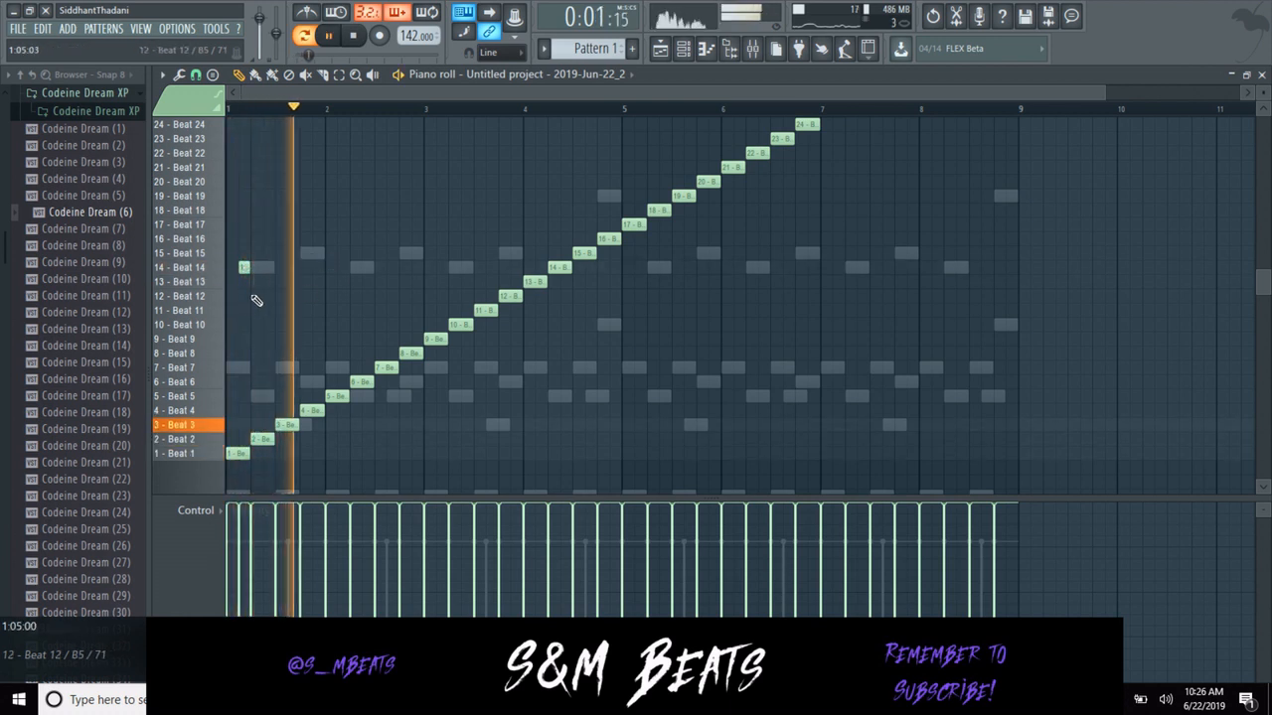
key(space)
Move the extra slice note to Beat 13, audition it, then delete it and replay the pattern.
drag(247, 266, 242, 289)
key(space)
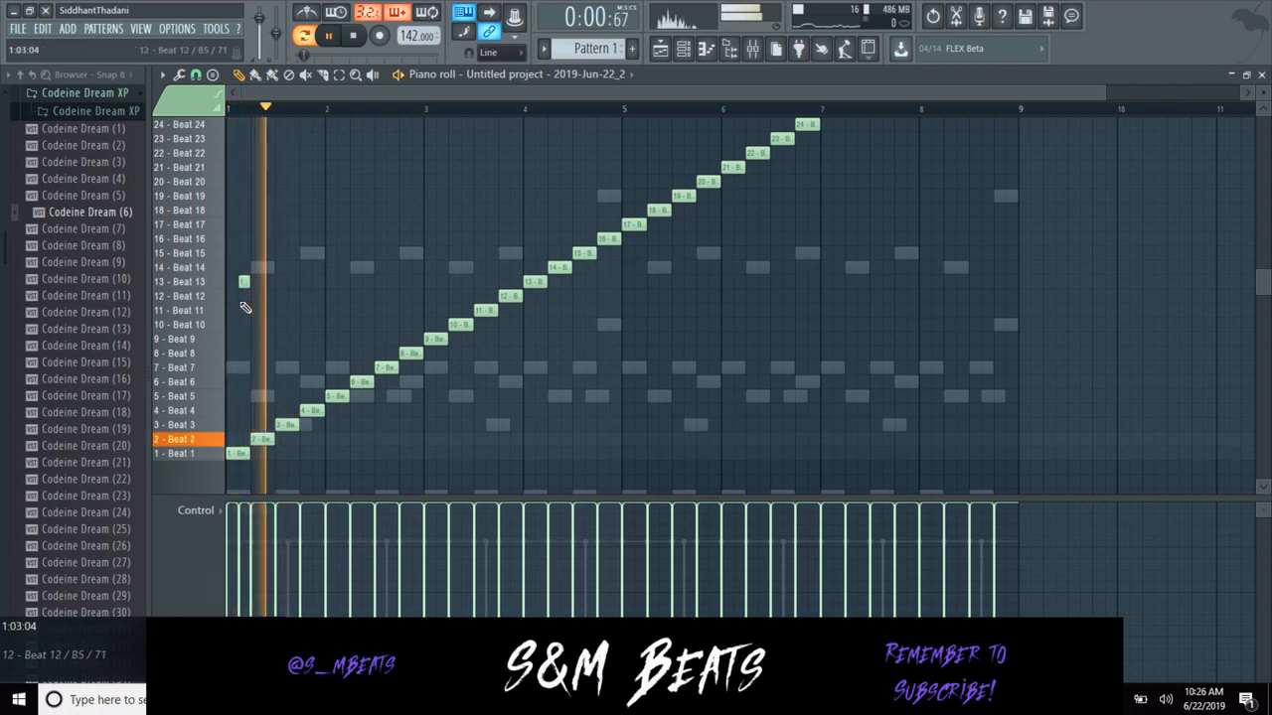
right_click(242, 283)
key(space)
key(space)
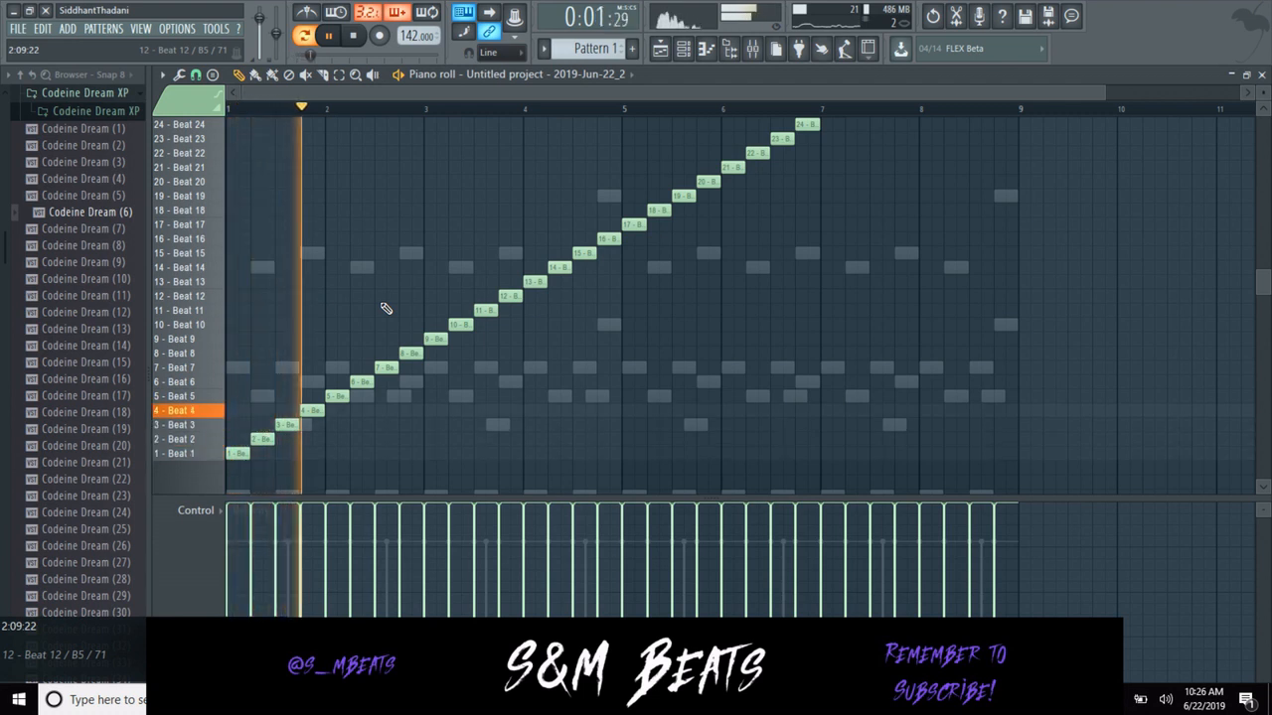
click(1262, 75)
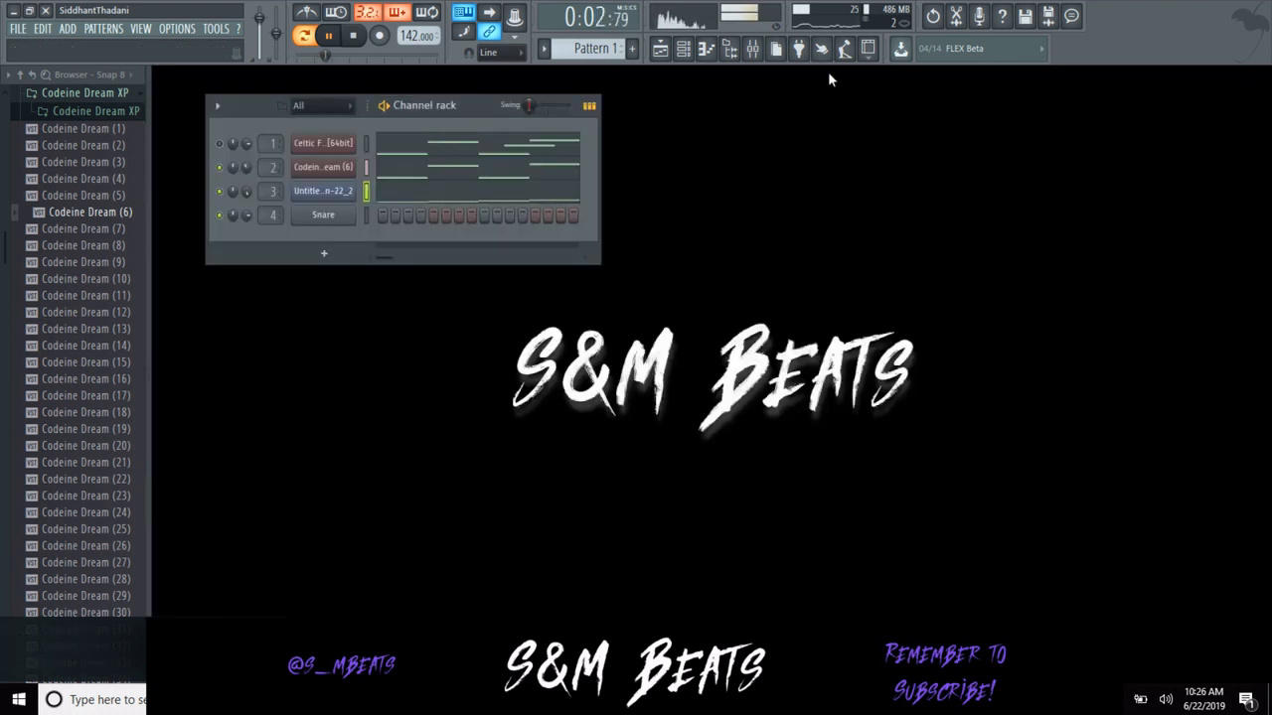
key(space)
Load Fruity Parametric EQ 2 with the Melody preset on mixer Insert 3 and check Insert 2's effects.
click(752, 51)
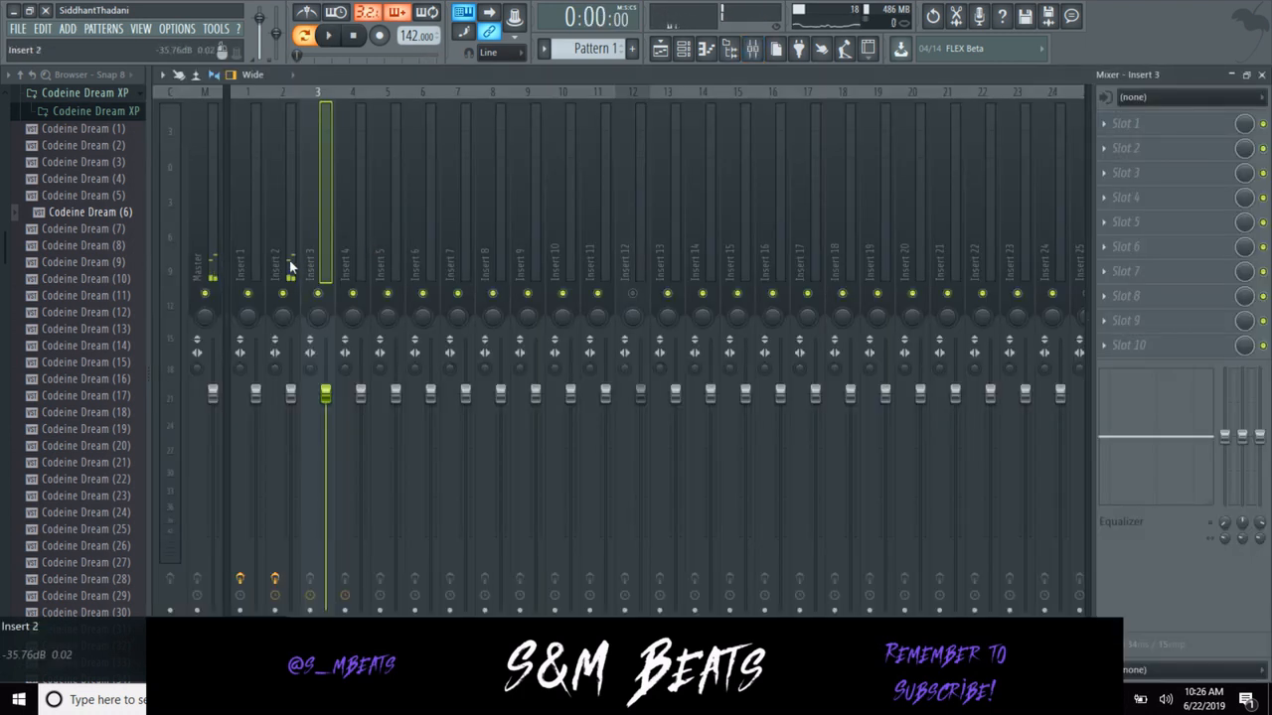
click(291, 266)
click(324, 263)
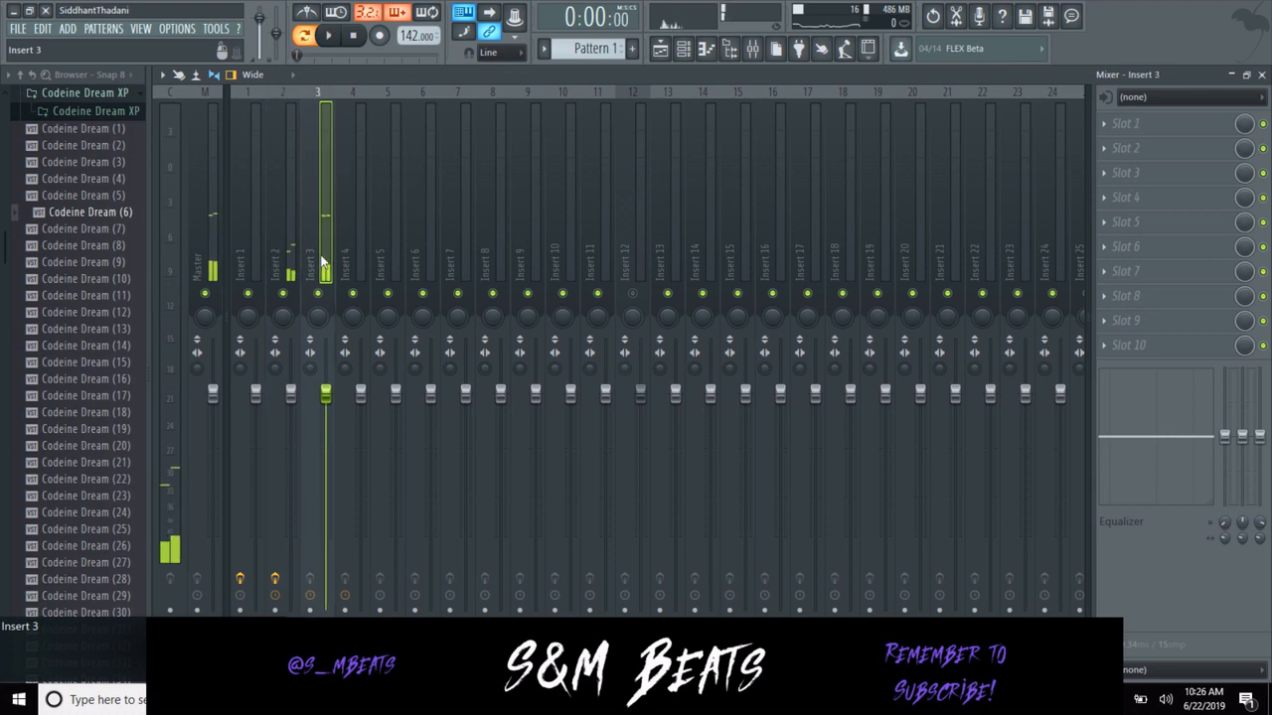
click(1180, 139)
click(923, 509)
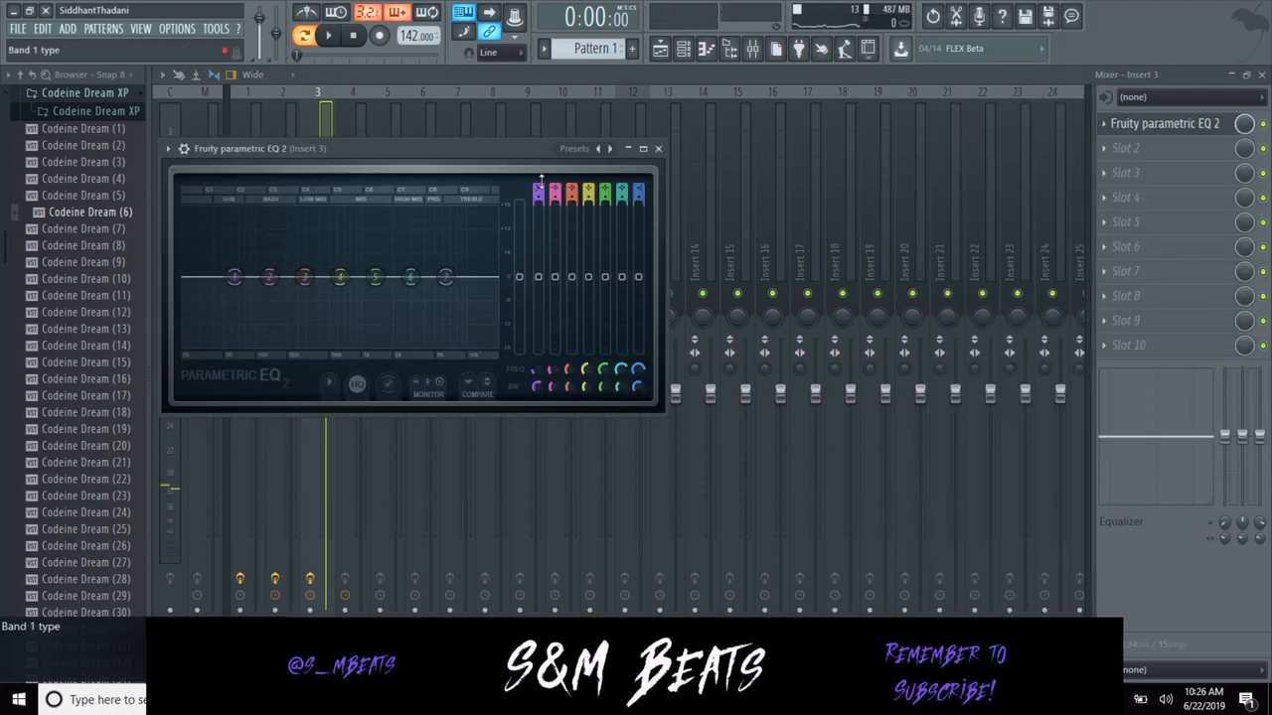
click(574, 149)
click(600, 181)
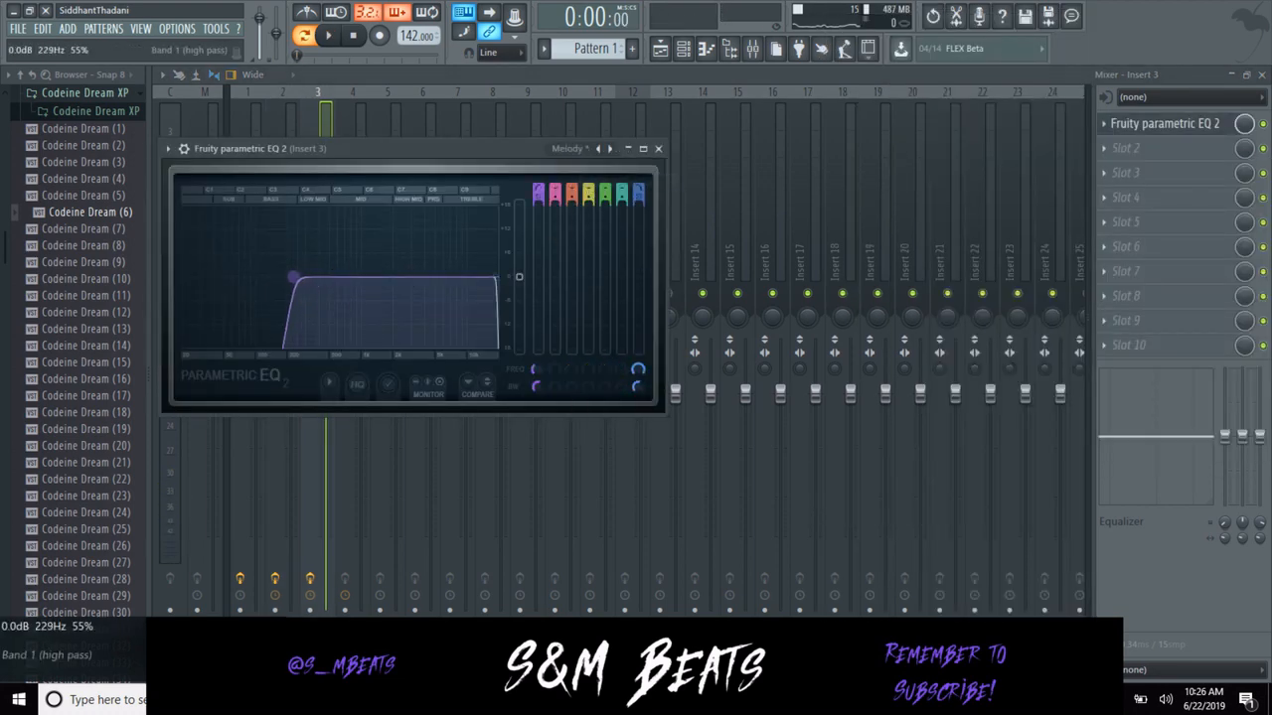
click(657, 149)
click(288, 239)
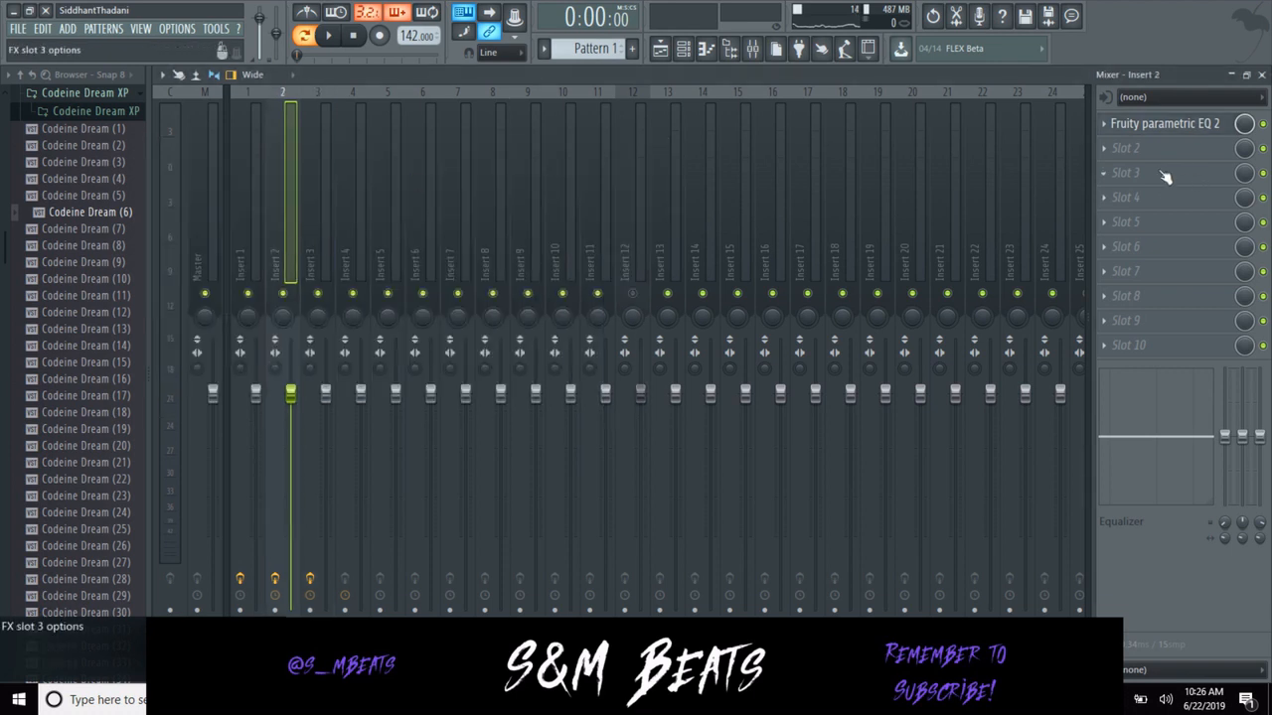
click(1261, 76)
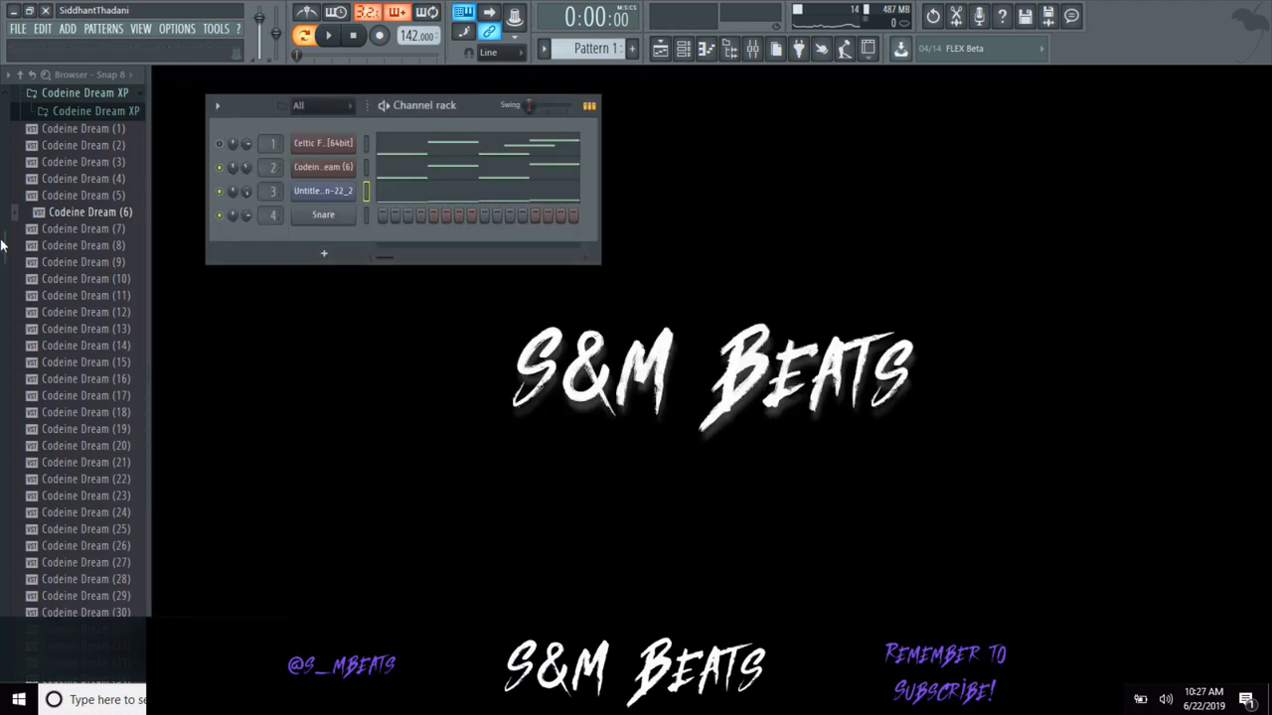
click(752, 49)
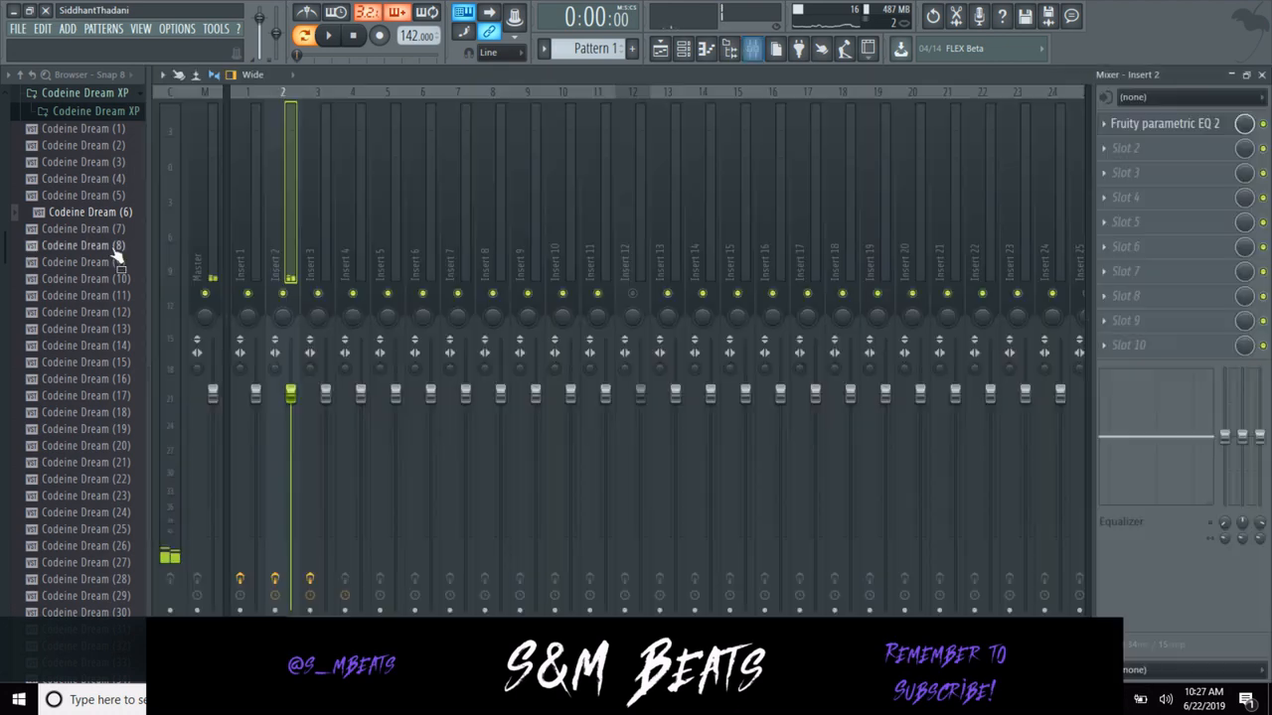
click(1133, 125)
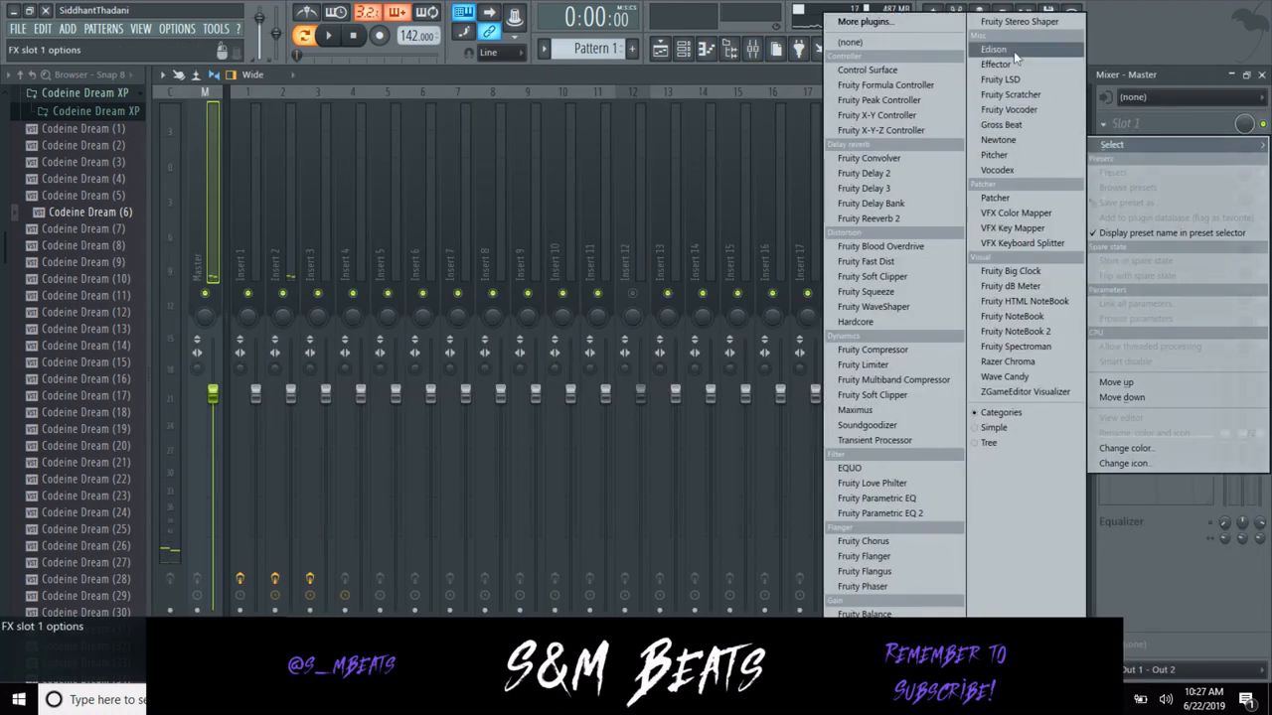
click(1200, 74)
click(1261, 74)
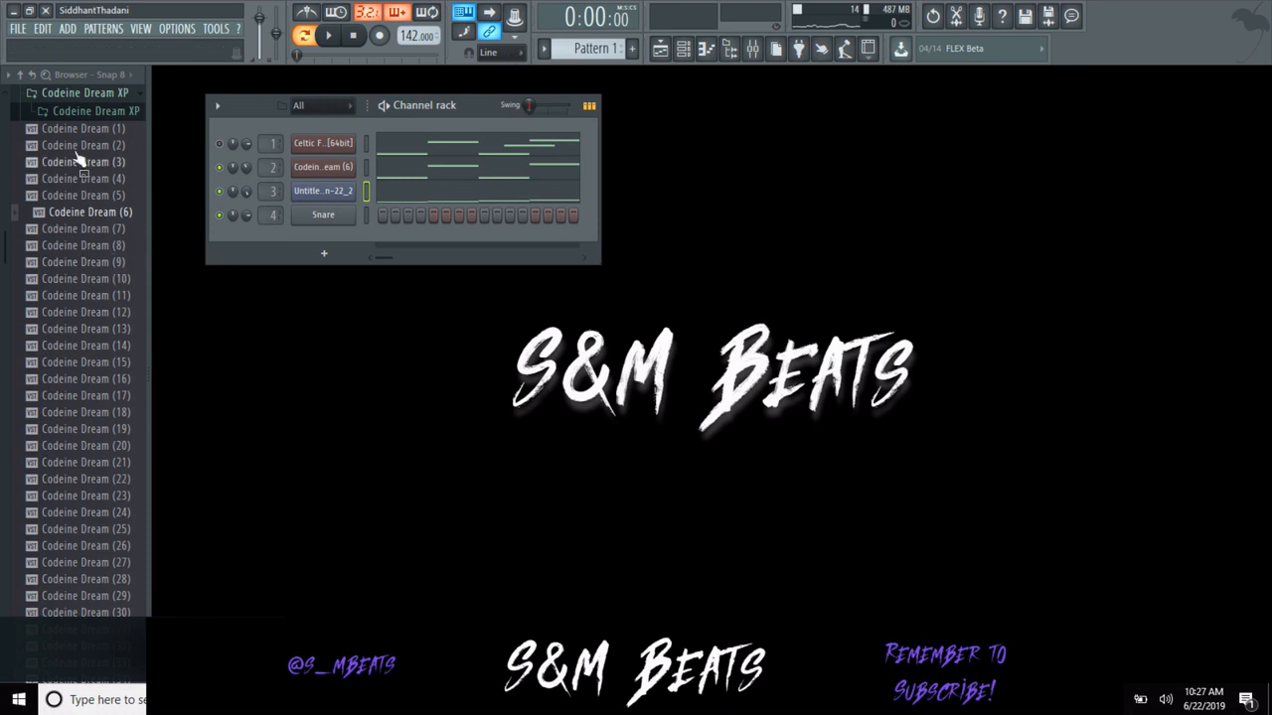
Collapse the Codeine Dream XP folder in the browser and play the pattern with the Codeine Dream channel muted.
click(85, 92)
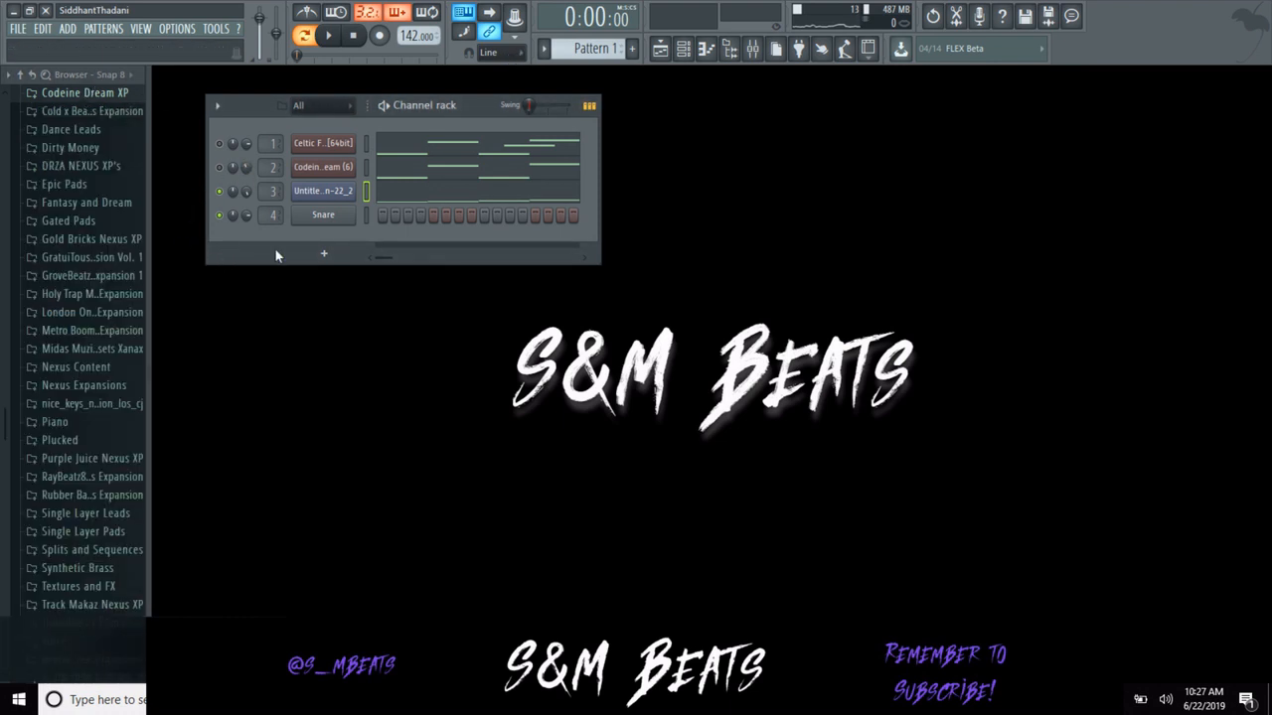
key(space)
scroll(149, 183, up, 1)
key(space)
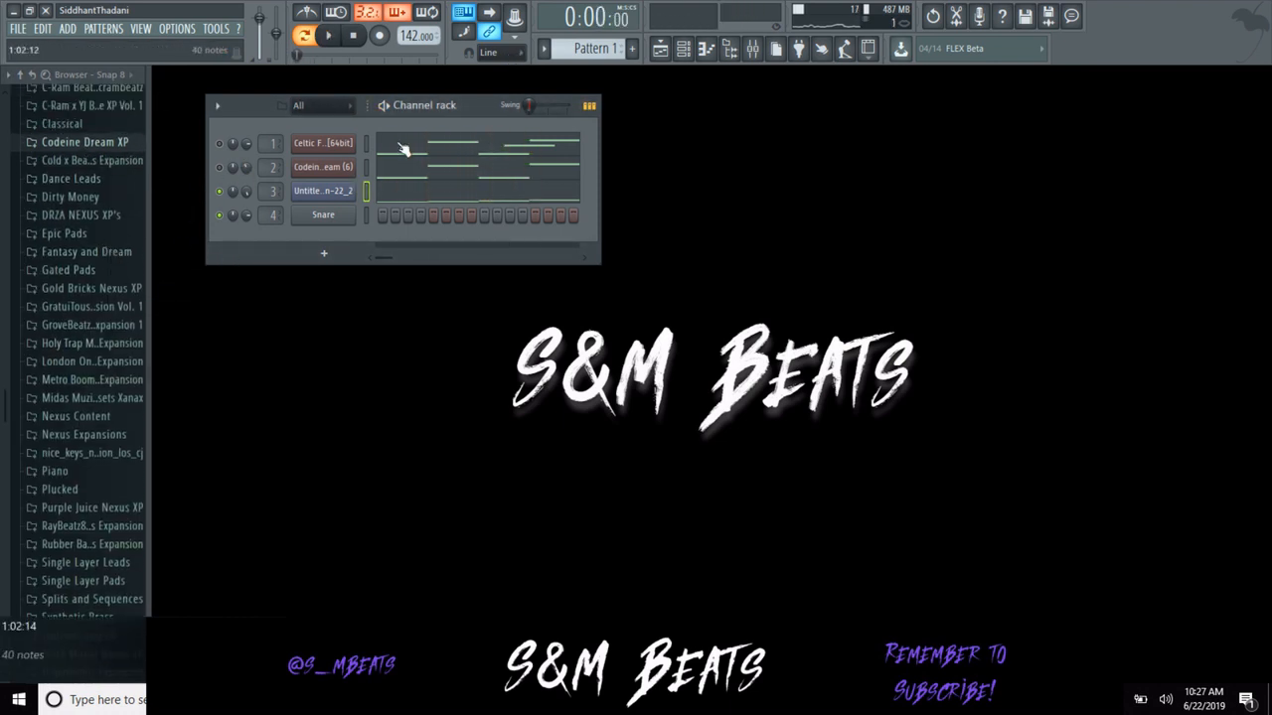
Transpose the Celtic Folk Harp melody down three semitones by raising it nine semitones and dropping it one octave.
click(402, 149)
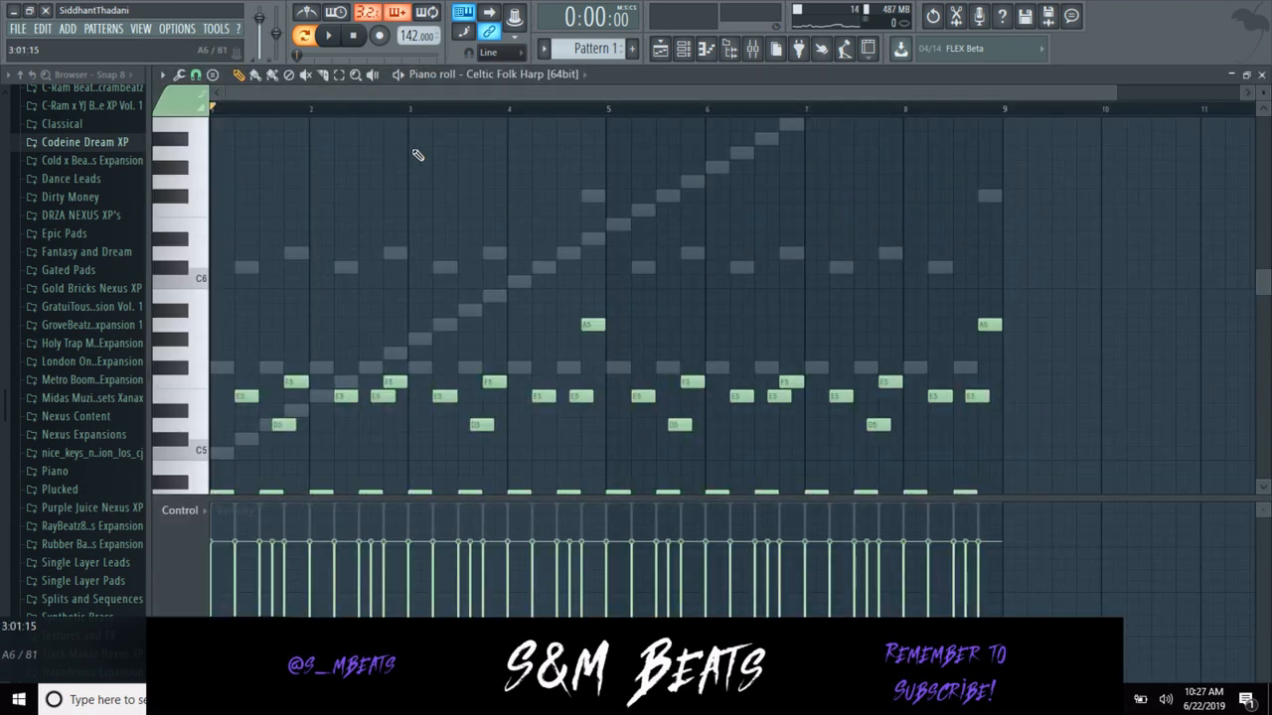
key(Up)
key(Up)
key(Up)
key(Up)
key(Up)
key(Up)
key(Up)
key(Up)
key(Up)
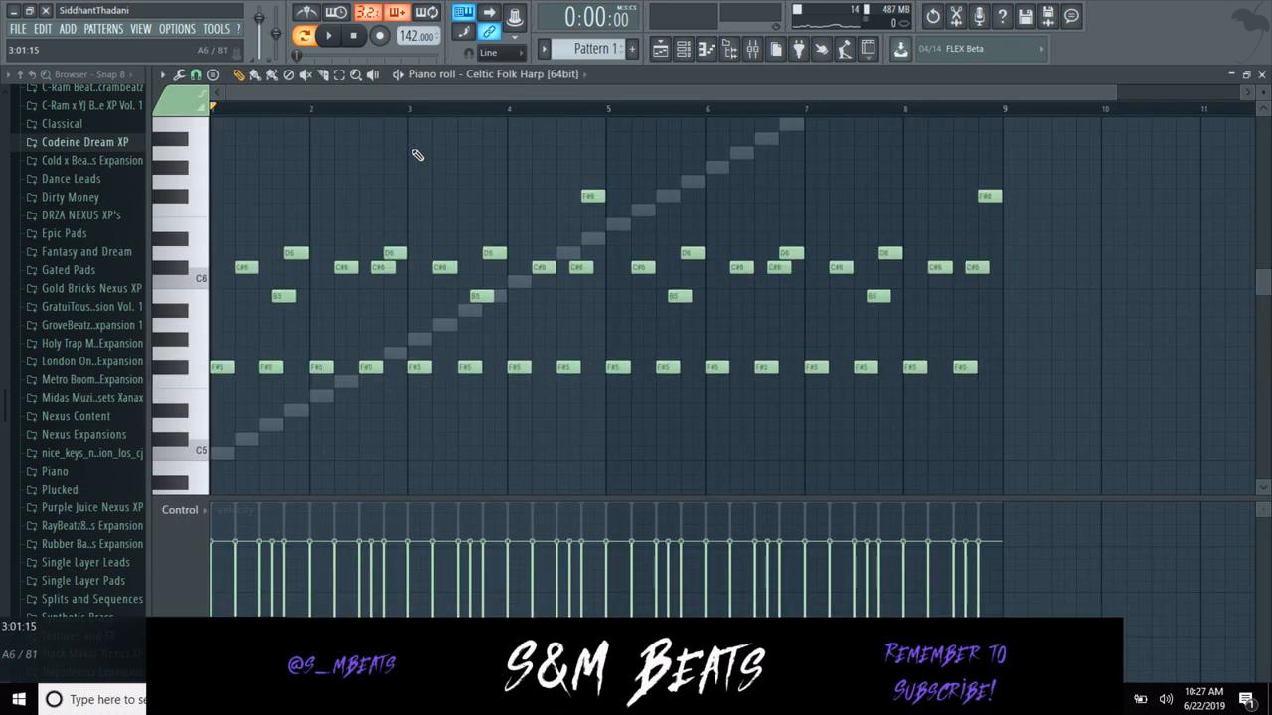
key(ctrl+Down)
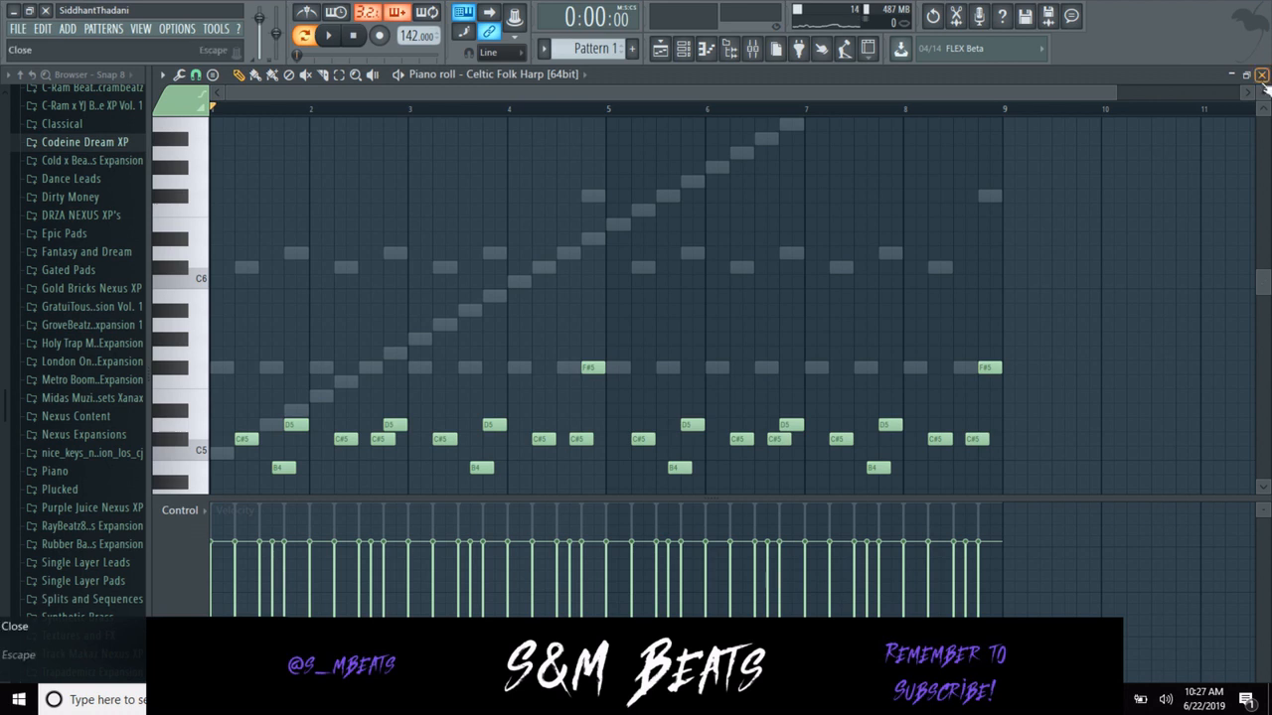
click(1260, 75)
click(400, 151)
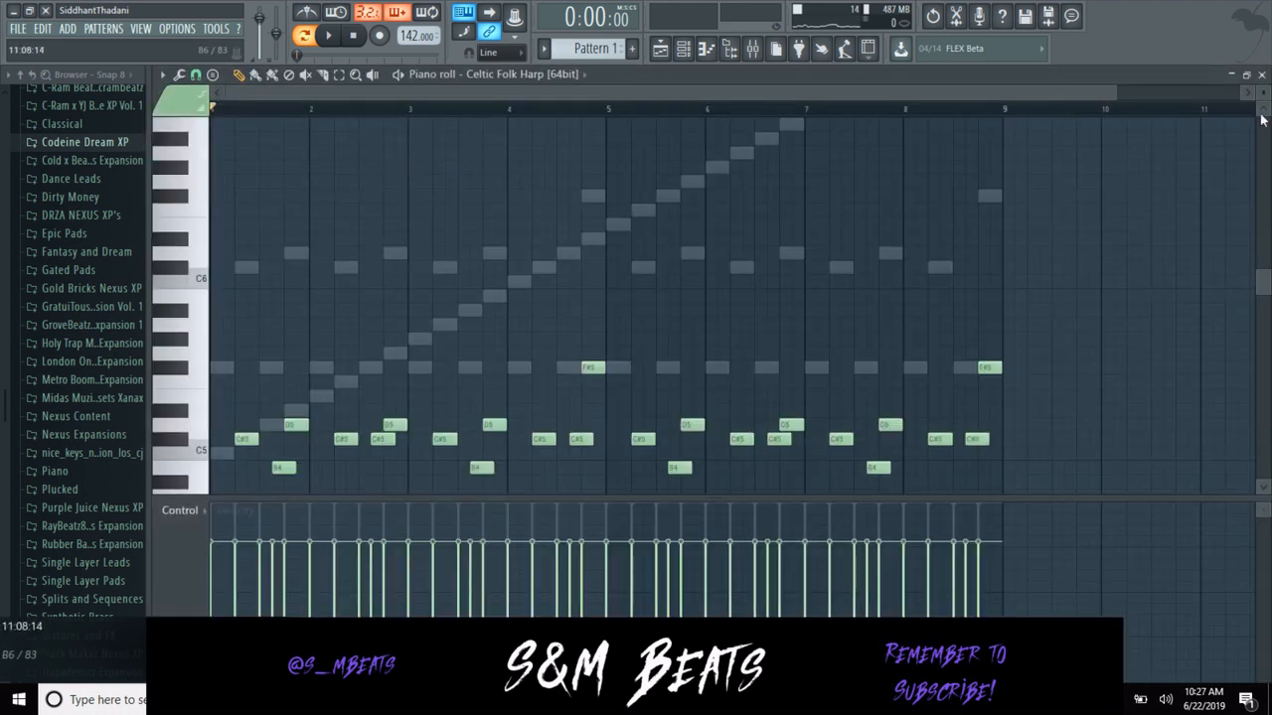
click(1260, 77)
Find the 808- Step sample in the second S&M Beats drum kit folder and add it as a new channel.
scroll(60, 338, up, 15)
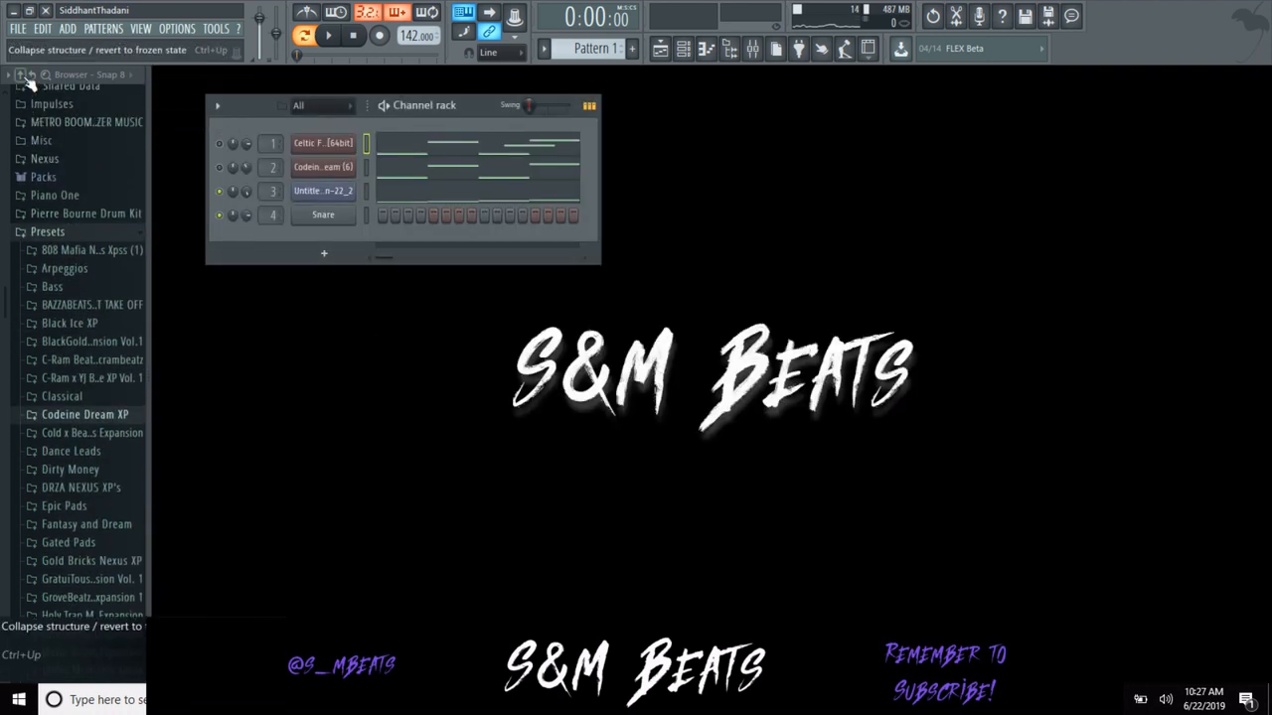
scroll(70, 398, down, 5)
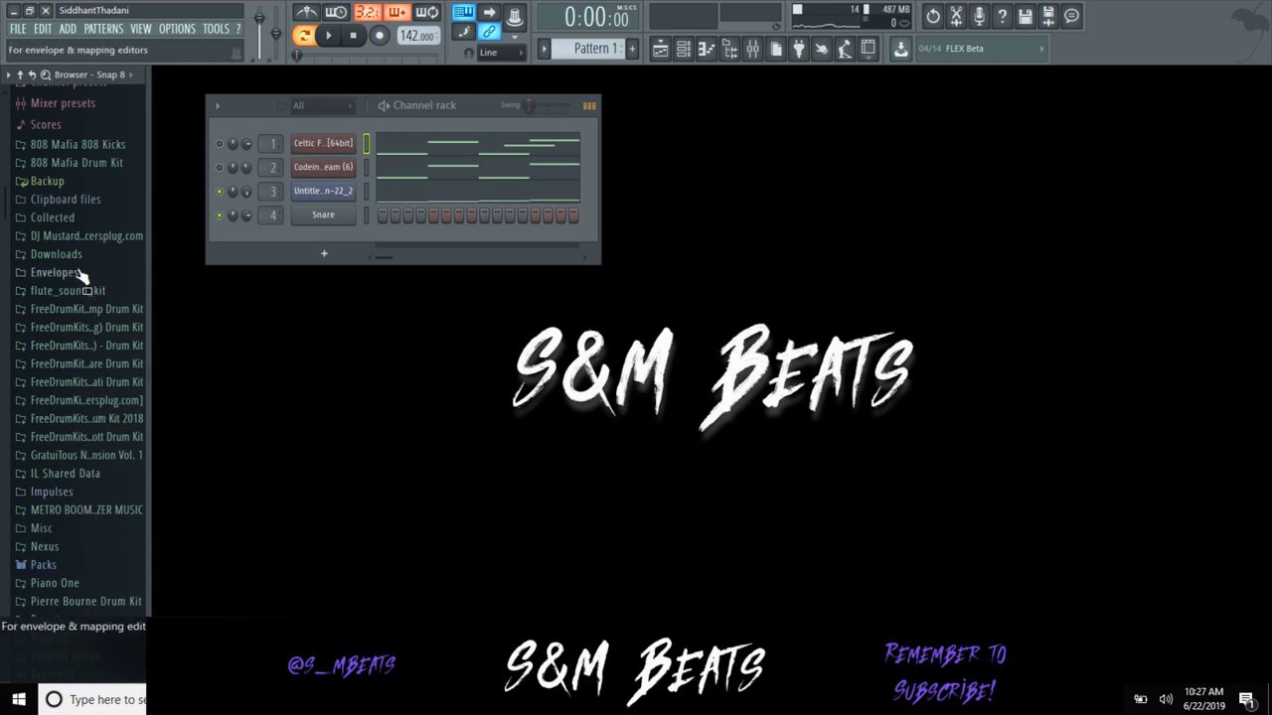
scroll(66, 447, down, 15)
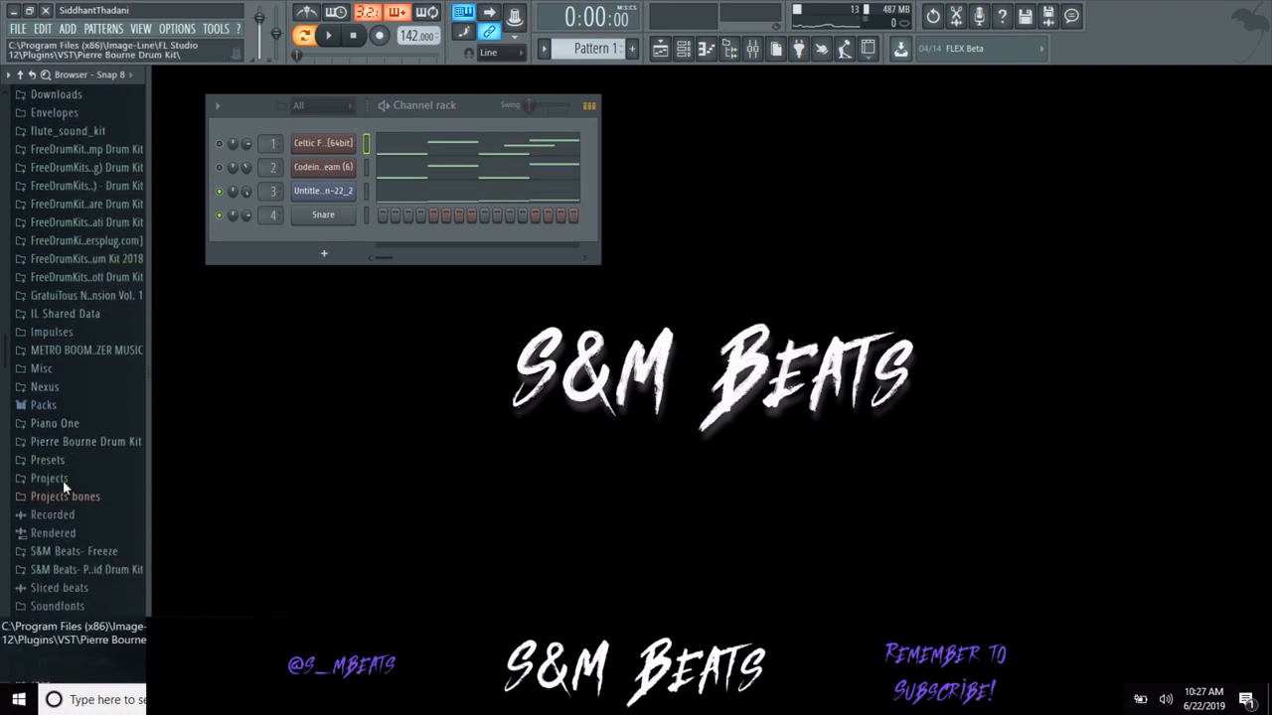
click(67, 440)
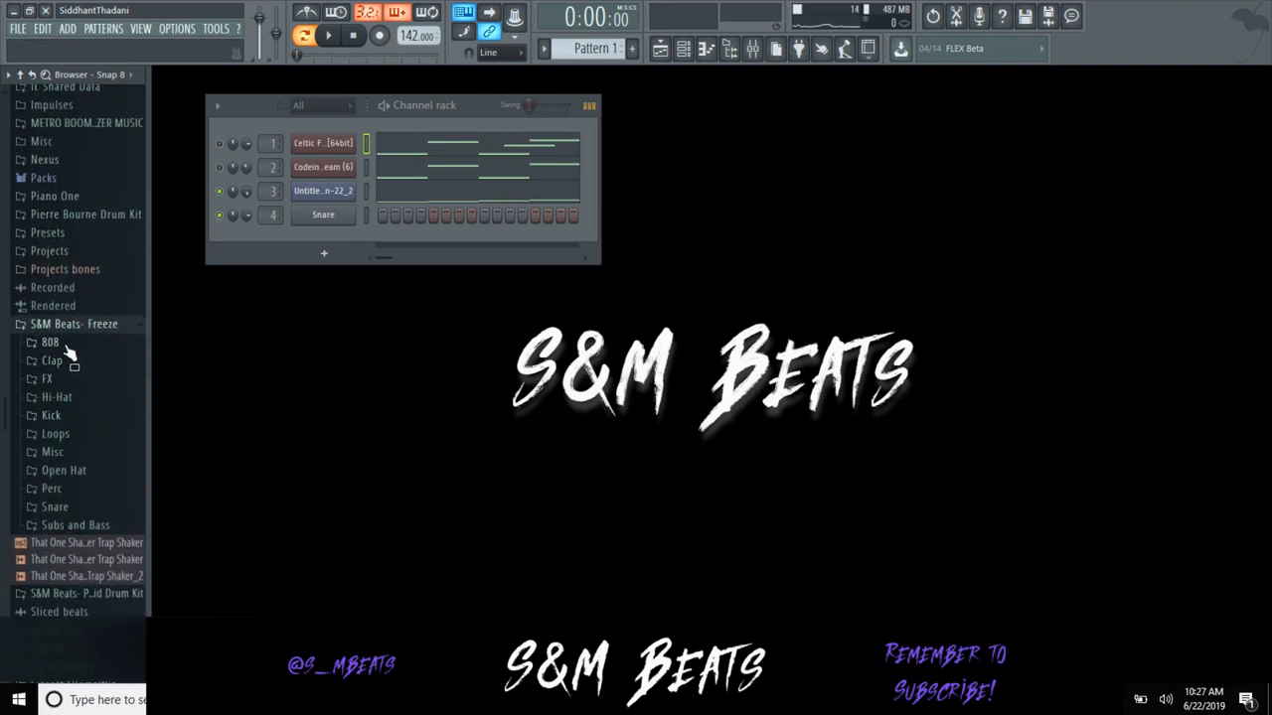
click(74, 324)
click(69, 342)
drag(58, 377, 328, 194)
Draw a 12-step F#5 note at the start of bar 1 in the 808- Step channel's piano roll.
right_click(343, 199)
click(387, 213)
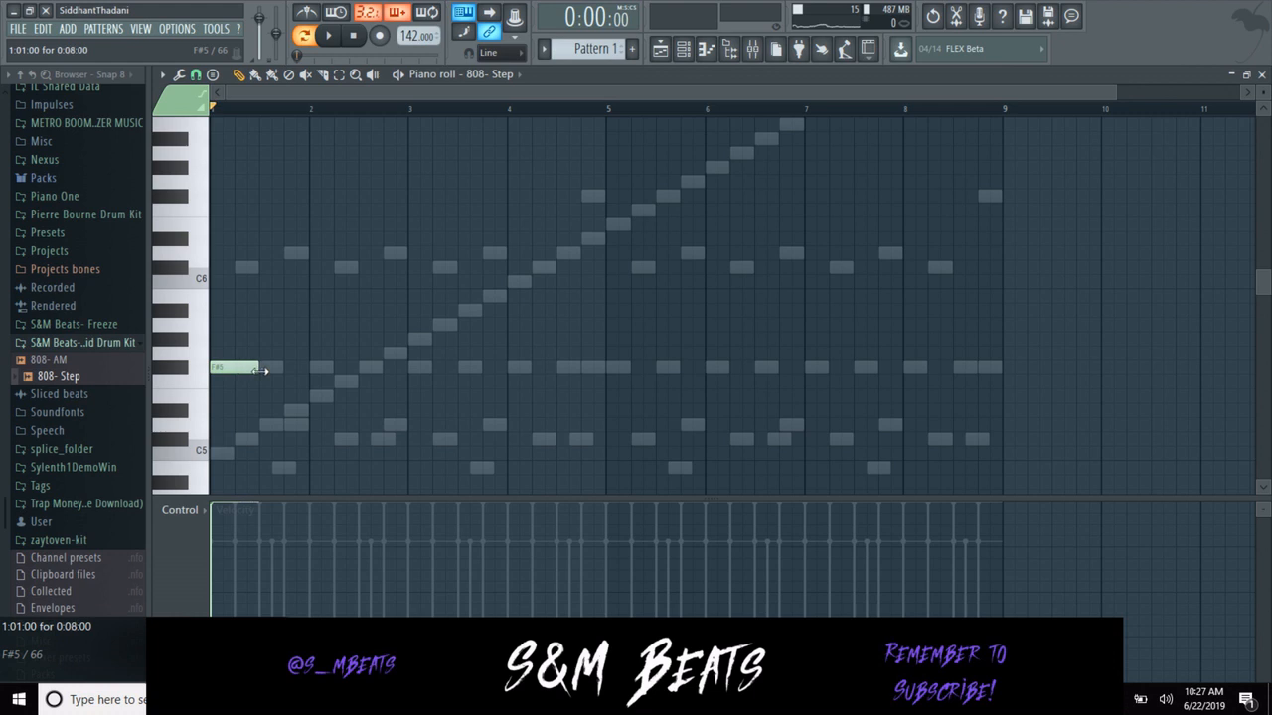
scroll(258, 437, down, 1)
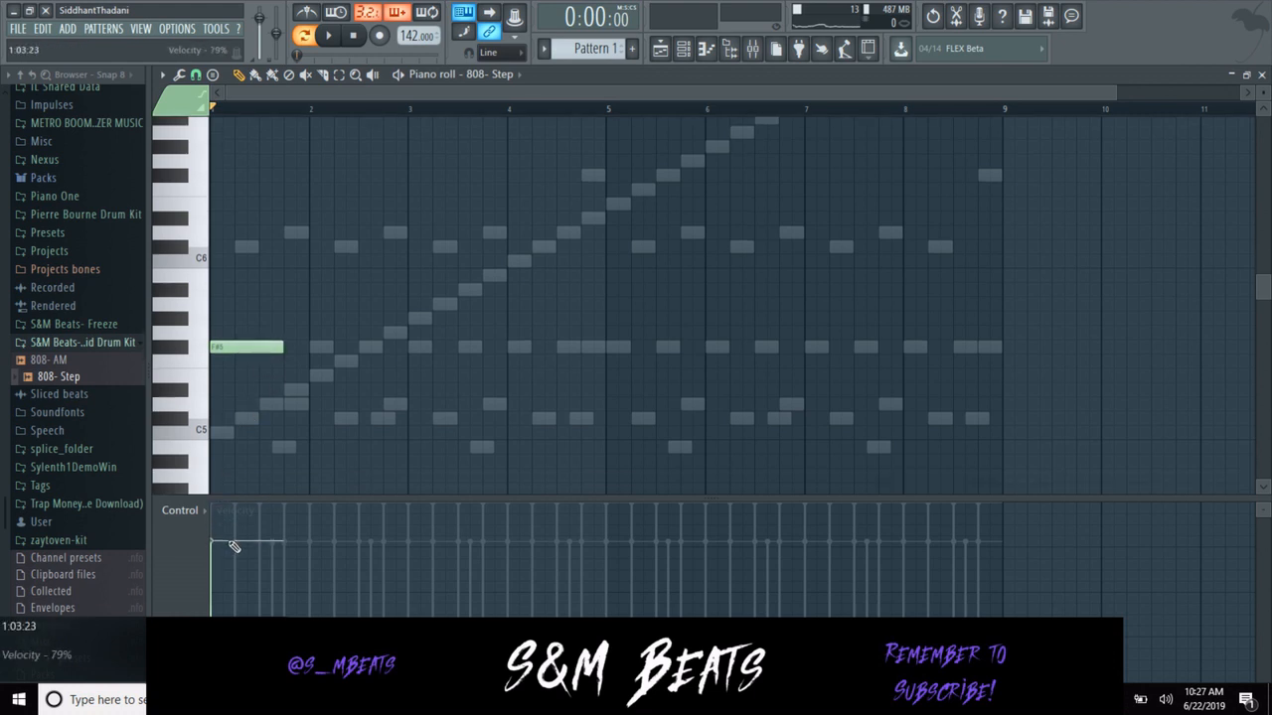
scroll(321, 338, down, 2)
click(283, 306)
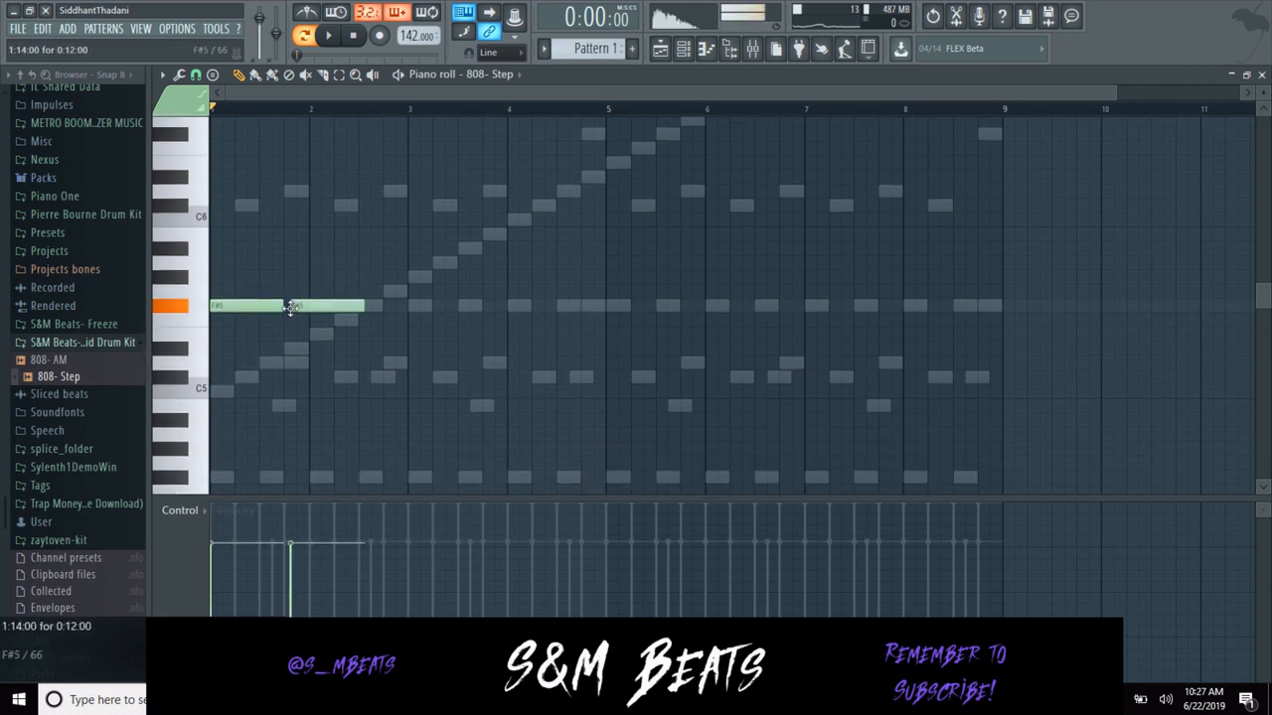
right_click(327, 306)
right_click(253, 306)
click(253, 306)
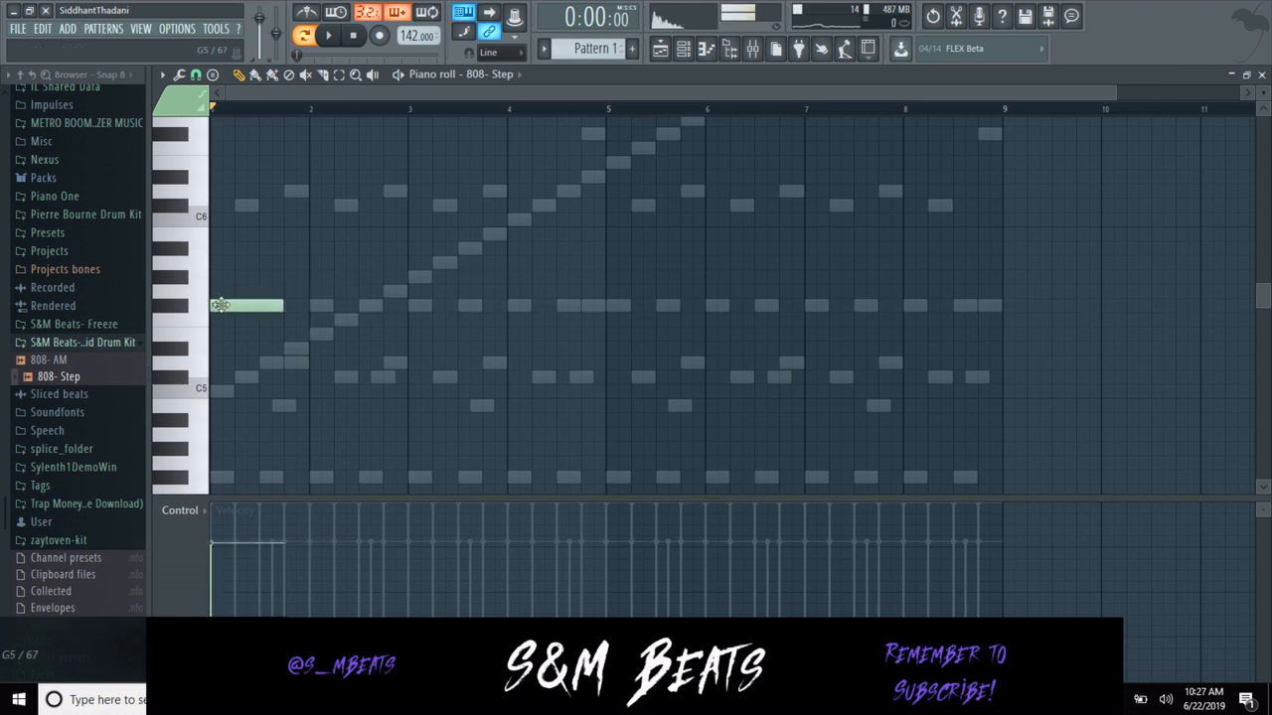
Add an 8-step F#5 note right after the first, followed by a 12-step C#5 note in bar 2, and play the pattern.
click(288, 306)
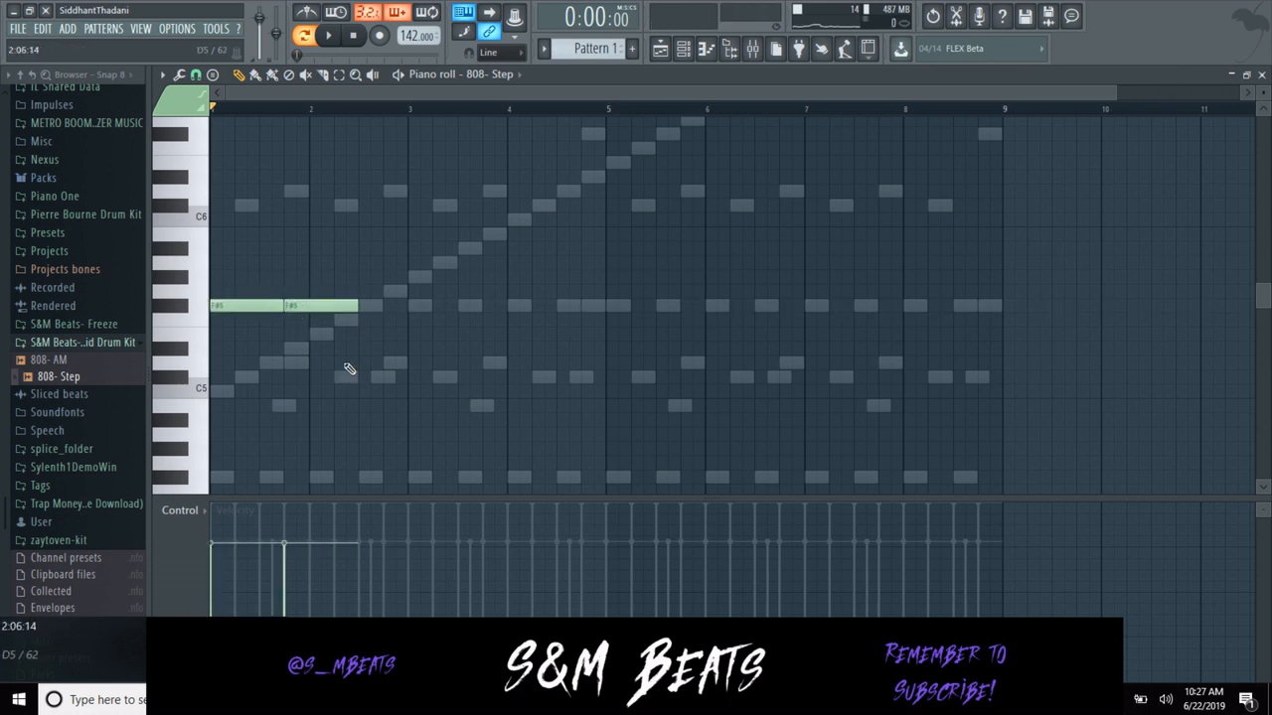
click(338, 378)
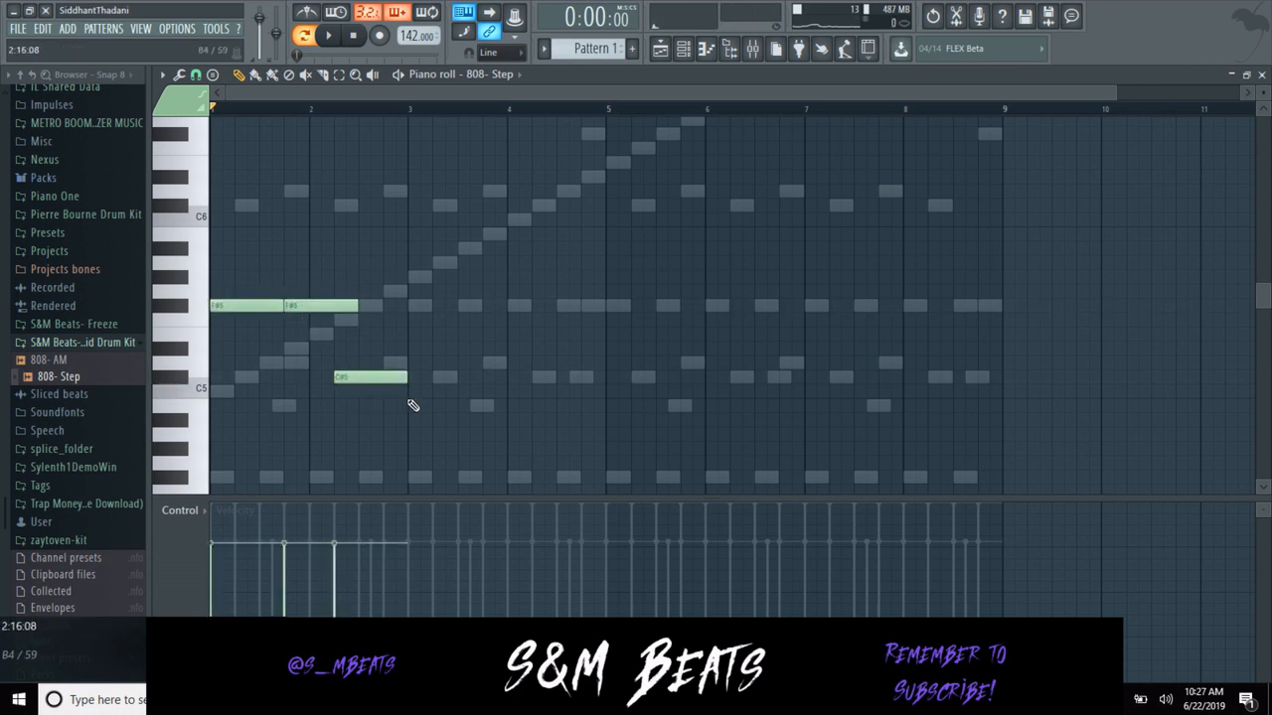
key(space)
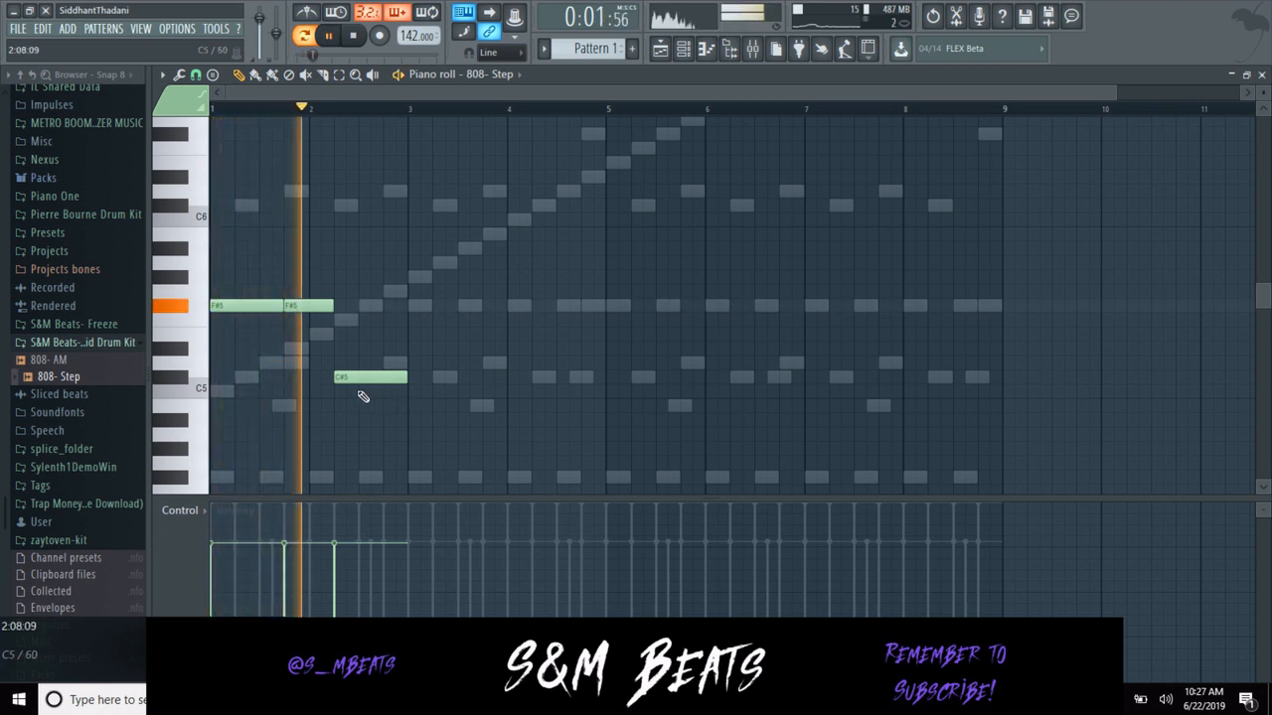
Add two consecutive 12-step D5 notes from the start of bar 3 in the 808- Step bassline, restarting playback to check.
click(412, 363)
key(space)
key(space)
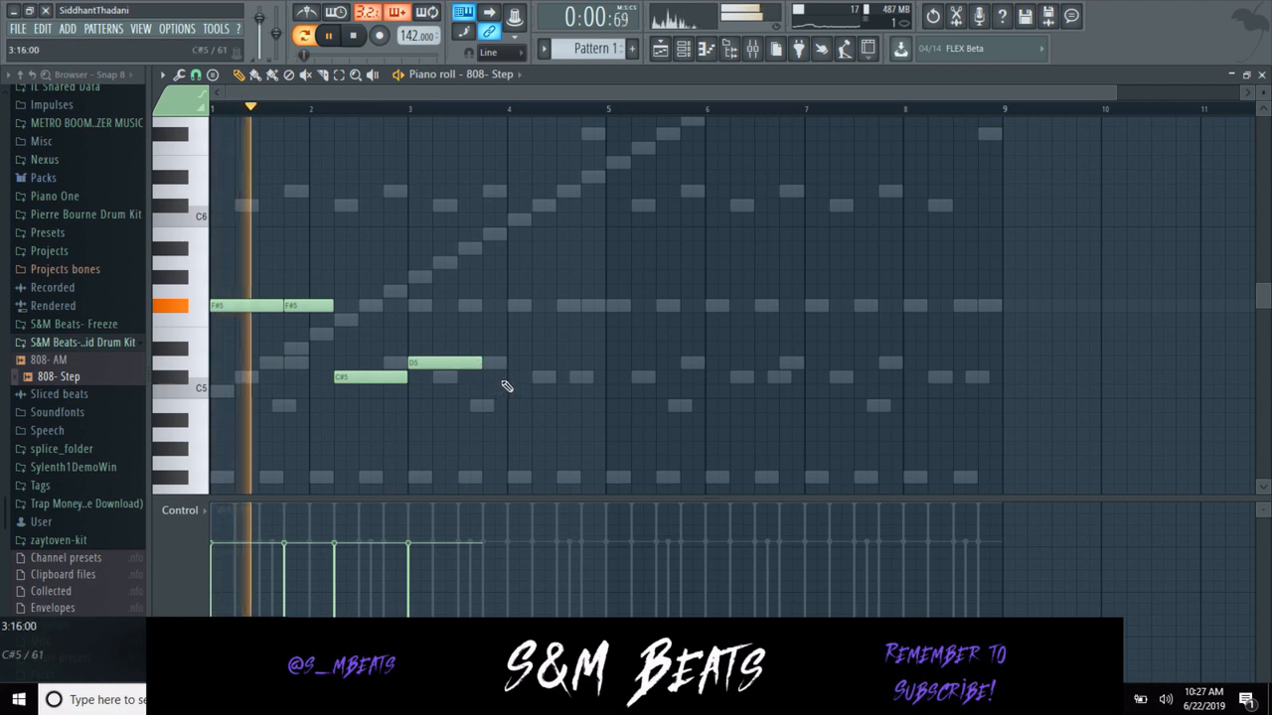
click(492, 362)
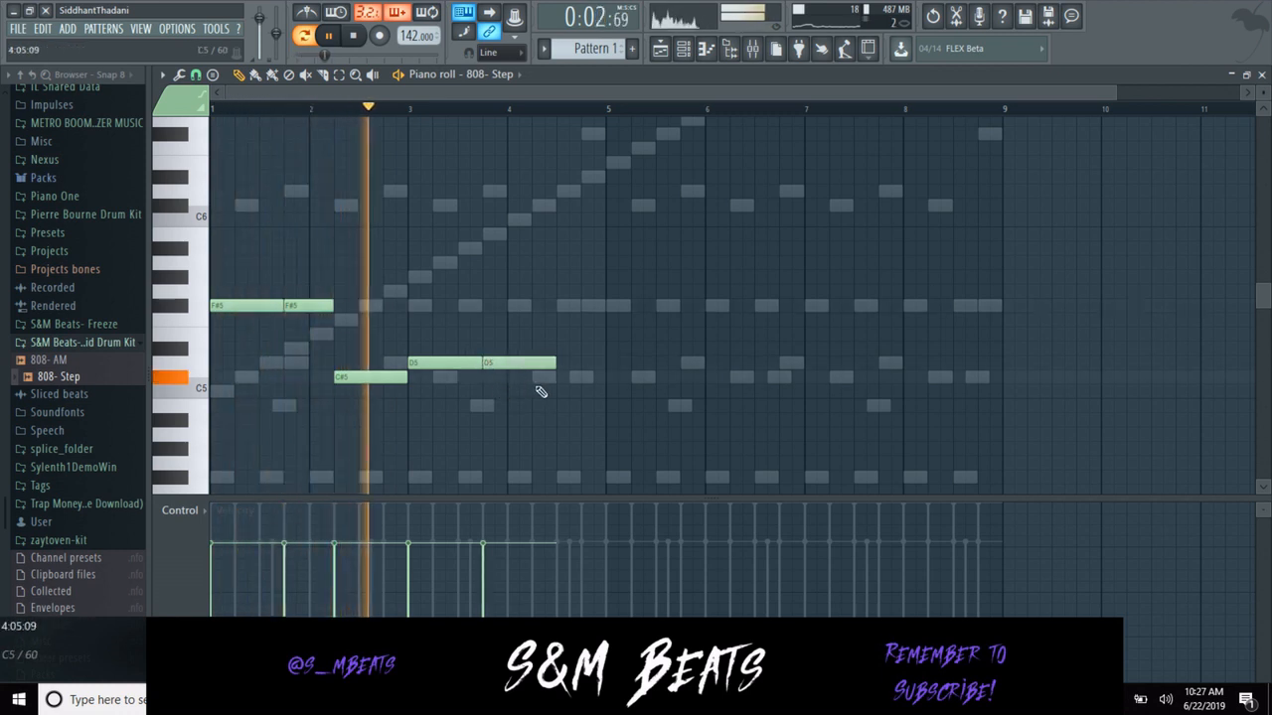
Add C#5 notes at steps 5 and 11 of bar 4, shortening the last one to 6 steps so it ends at bar 5.
click(542, 377)
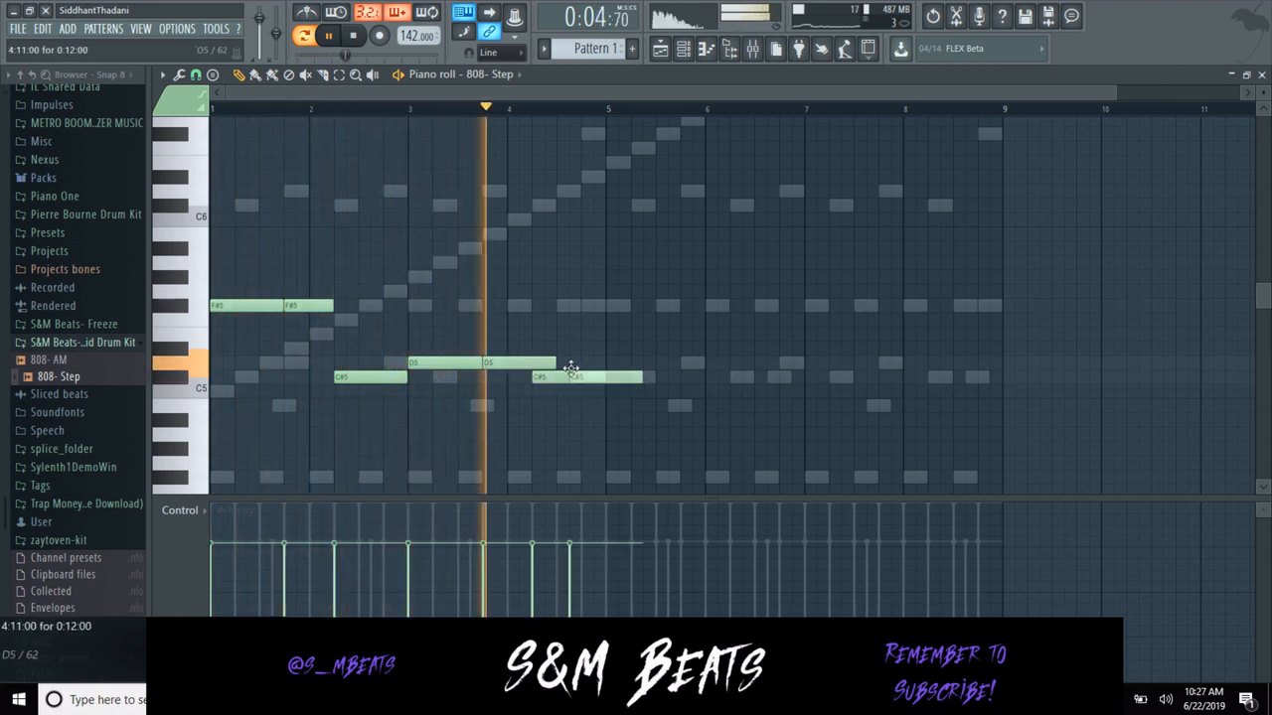
click(573, 377)
drag(641, 379, 605, 379)
key(space)
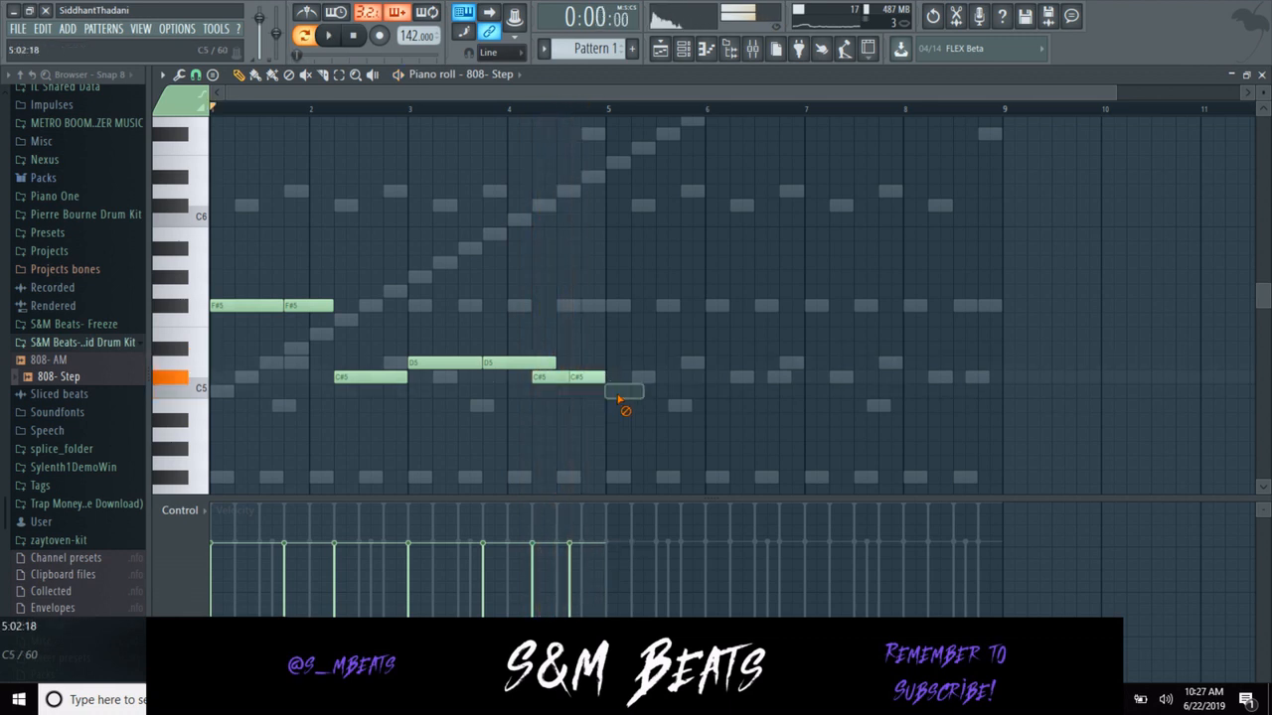
Duplicate the four-bar 808 line into bars 5–8 and add a 2-step C#5 note at the end of bar 8.
key(ctrl+b)
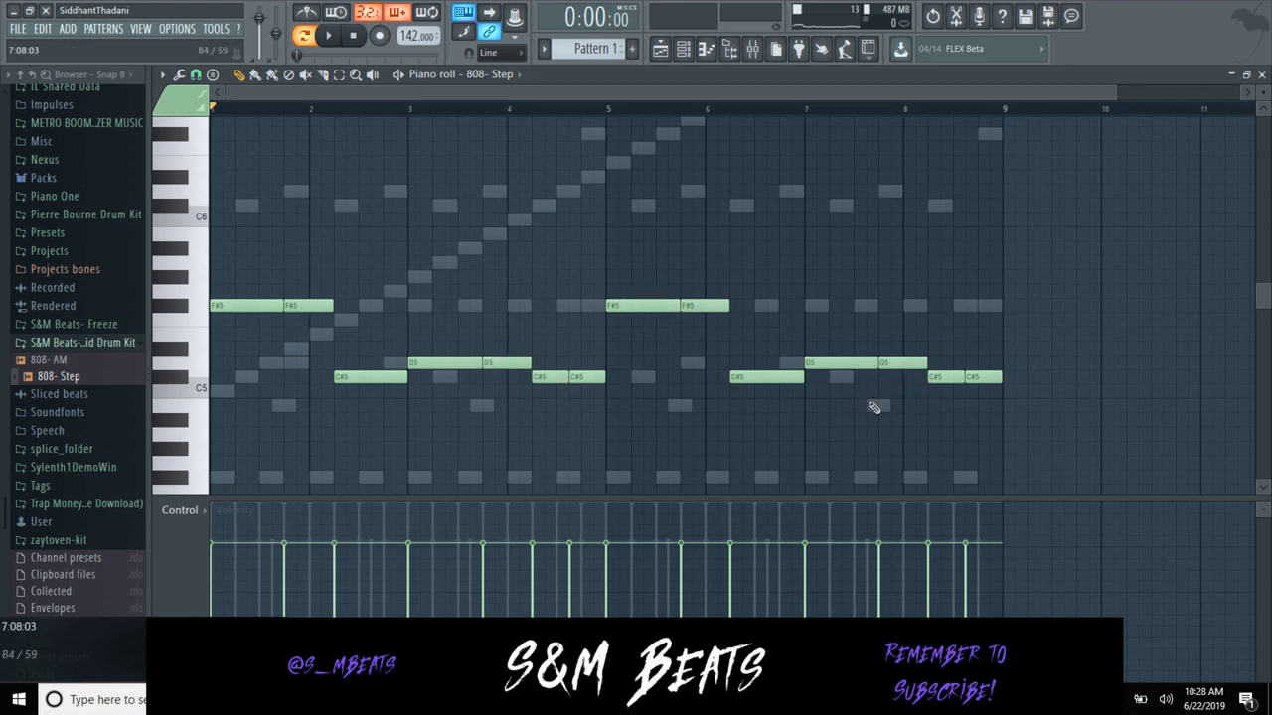
click(990, 377)
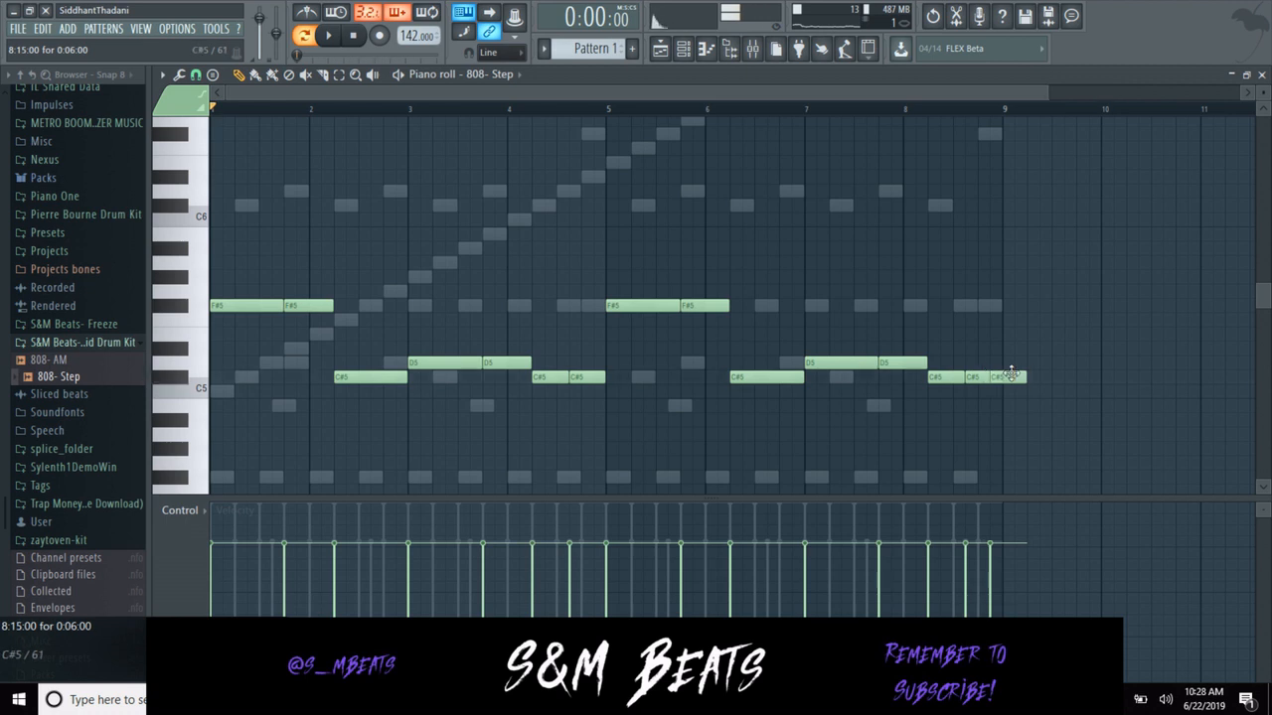
drag(1024, 376, 1004, 376)
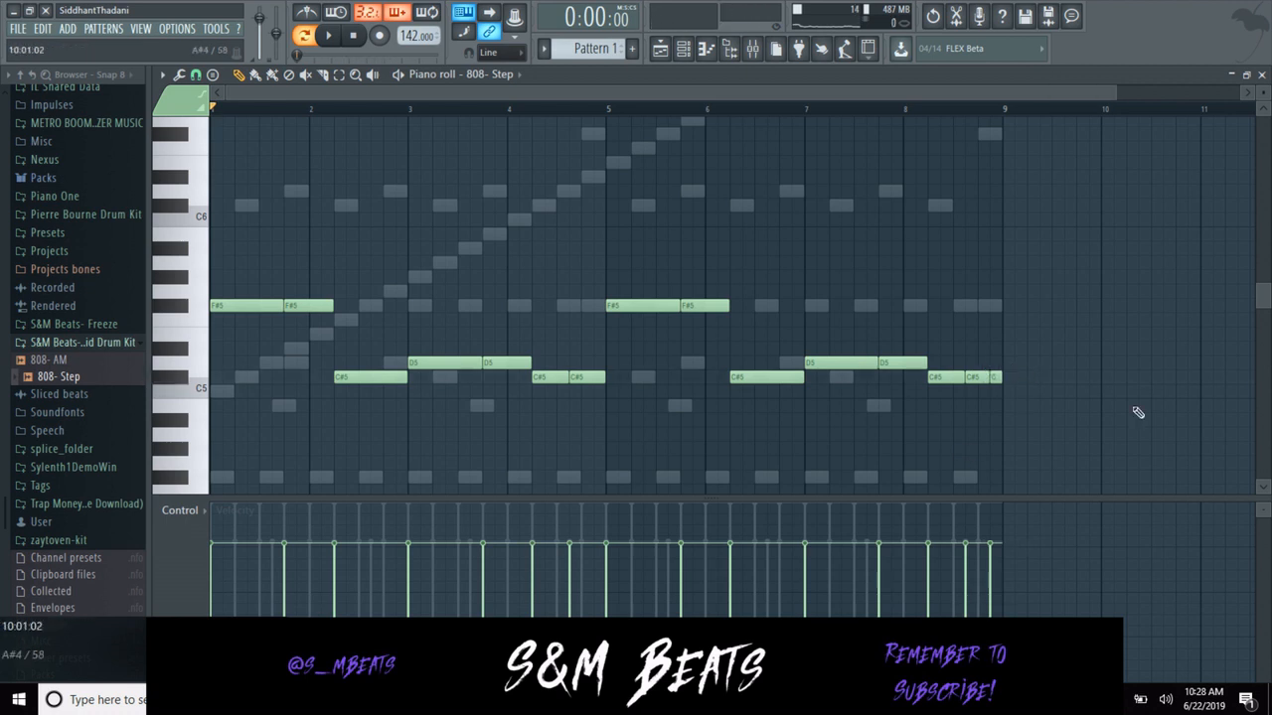
click(1264, 78)
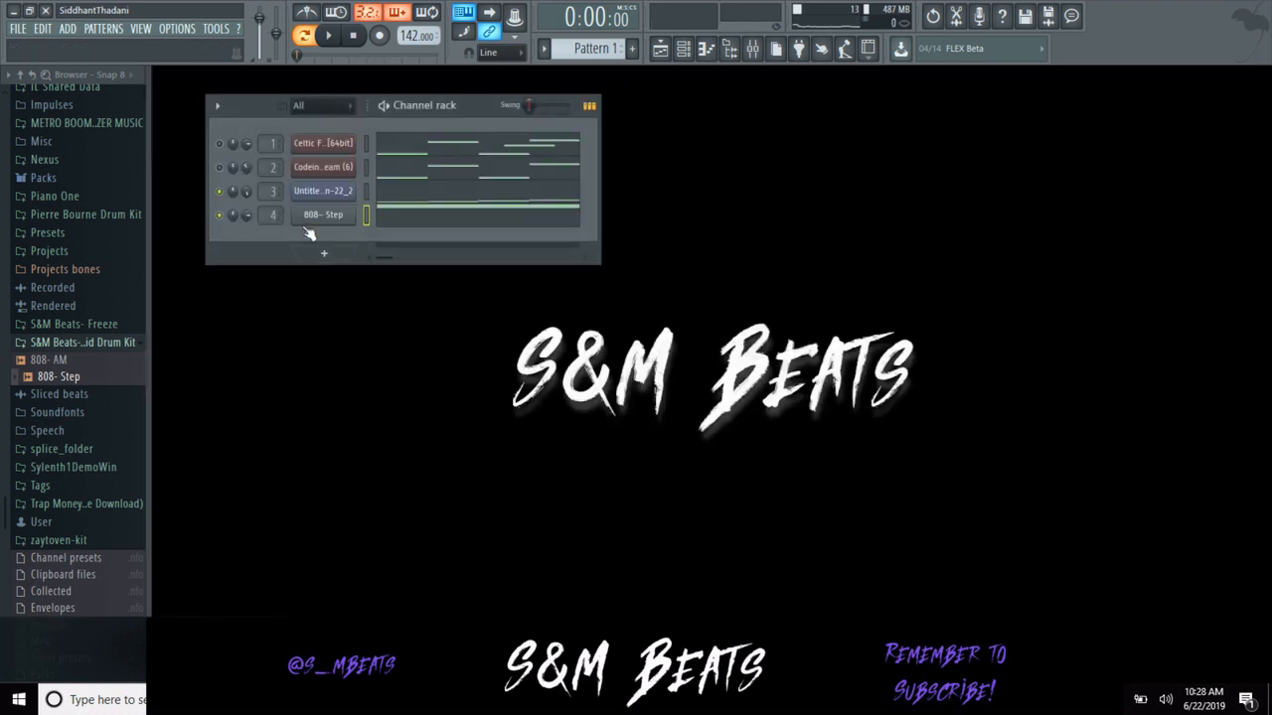
Check the 808- Step channel's sampler settings, raise its volume to 100%, and play the pattern with the full bassline.
right_click(317, 212)
click(318, 212)
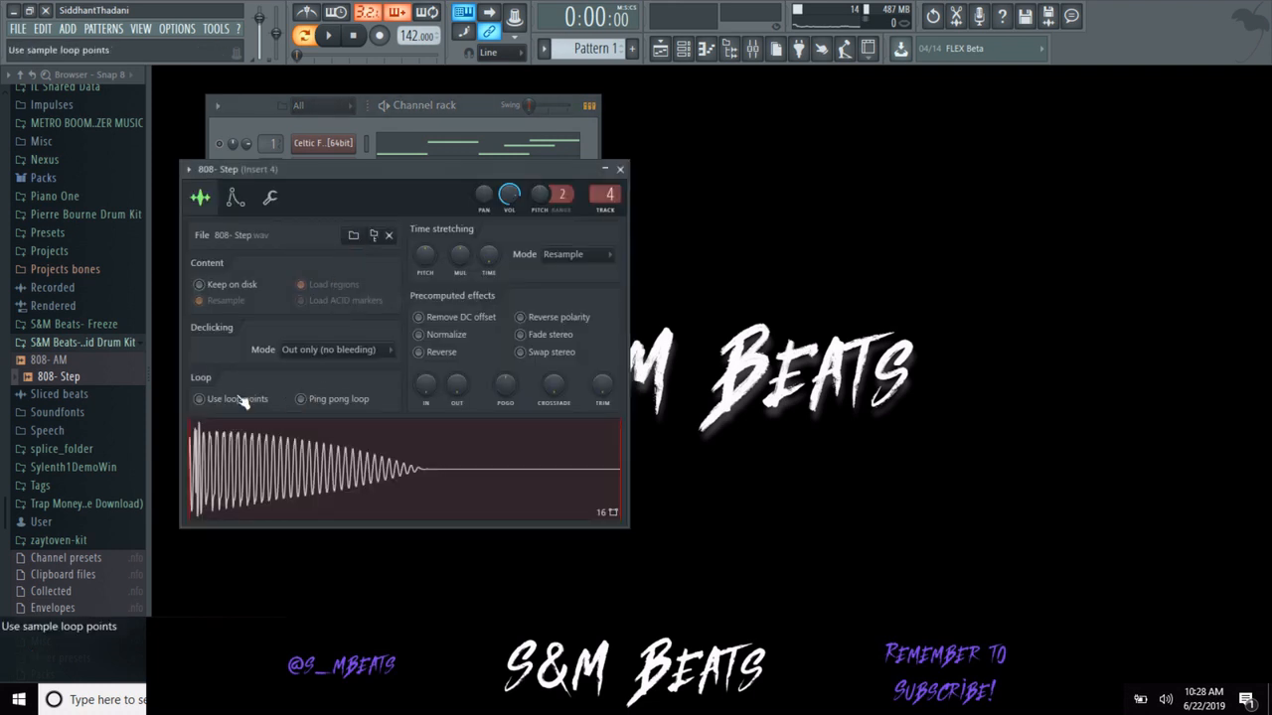
click(620, 169)
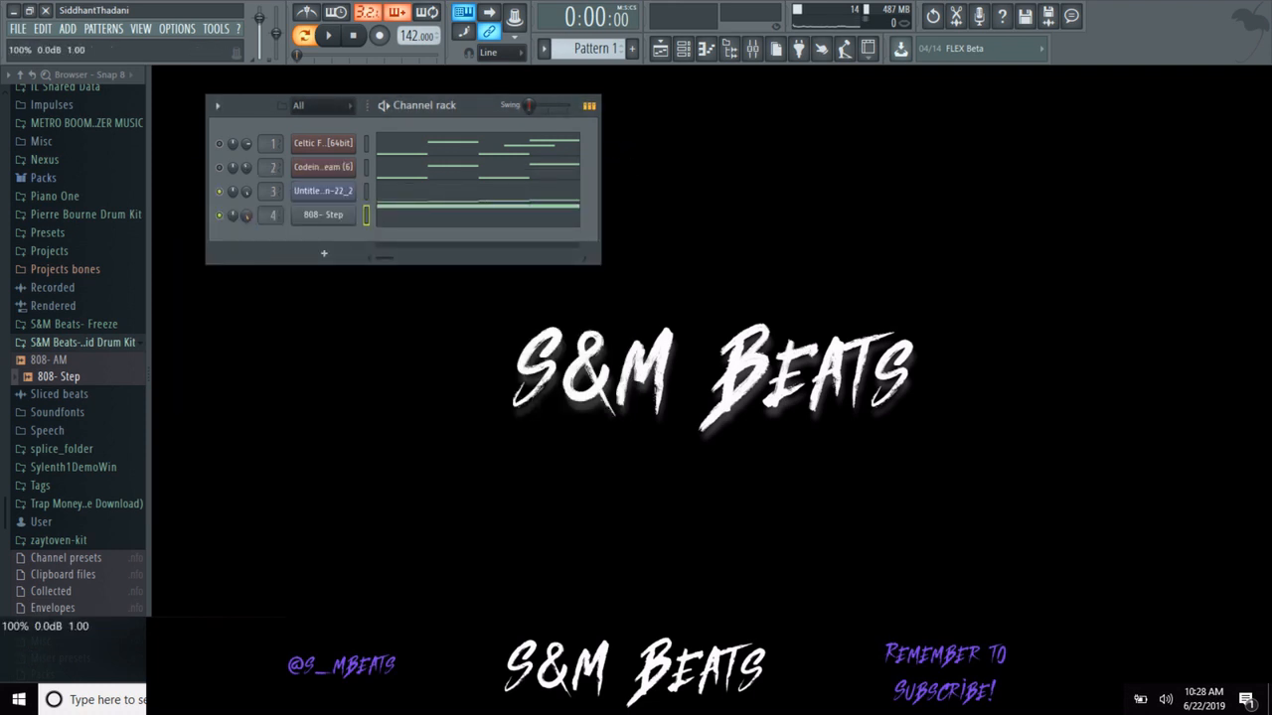
click(422, 223)
key(space)
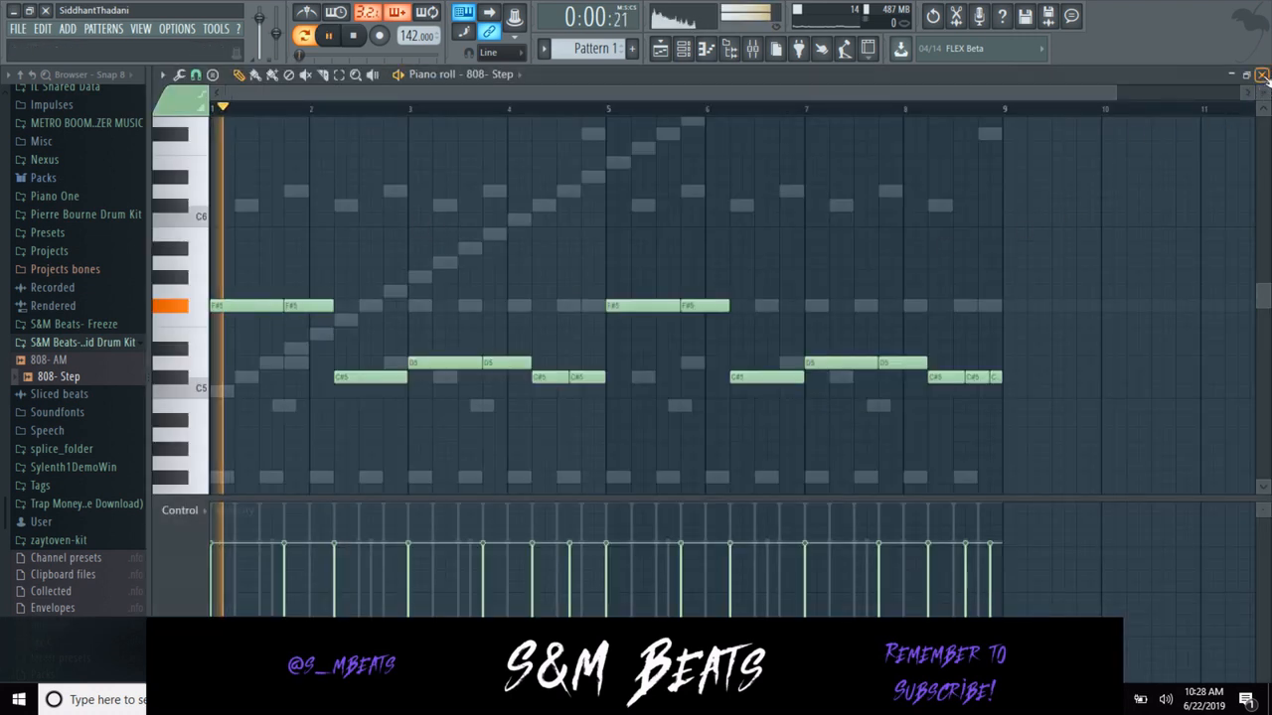
click(1261, 75)
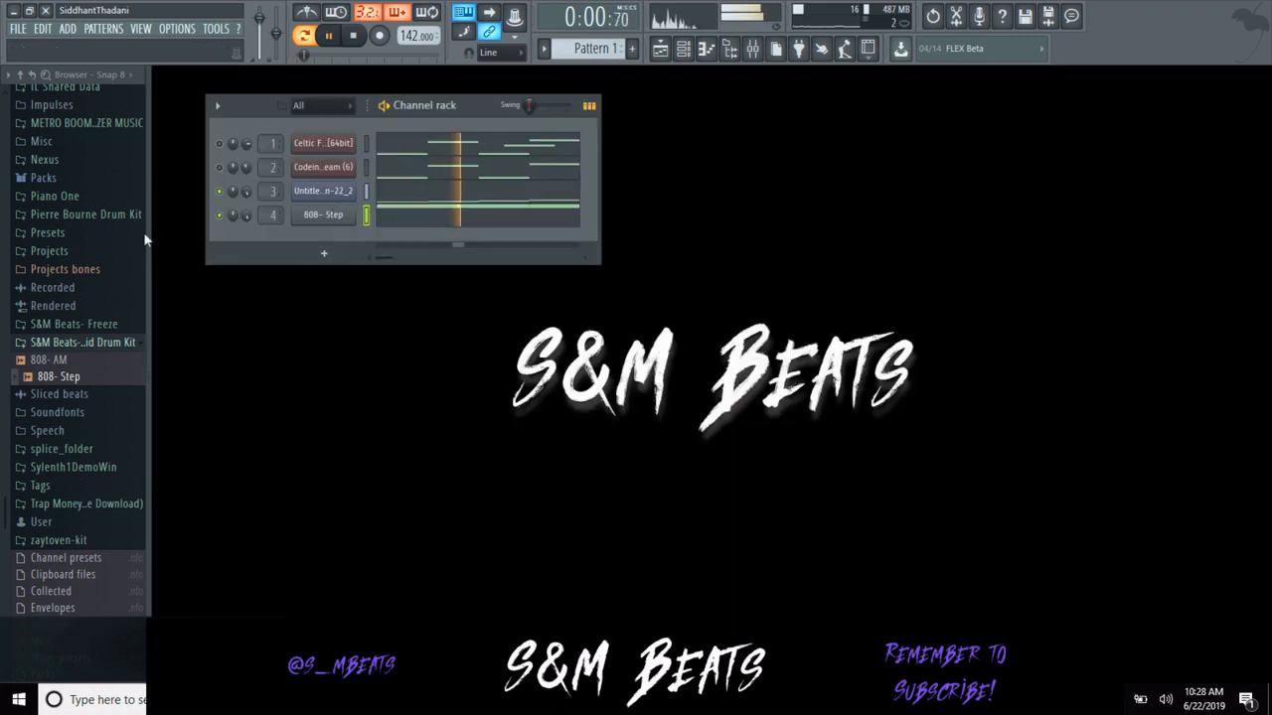
Add Clap-Summer from the S&M Beats- Freeze clap folder as a new channel, and replace it with the Clap-TM sample.
click(75, 326)
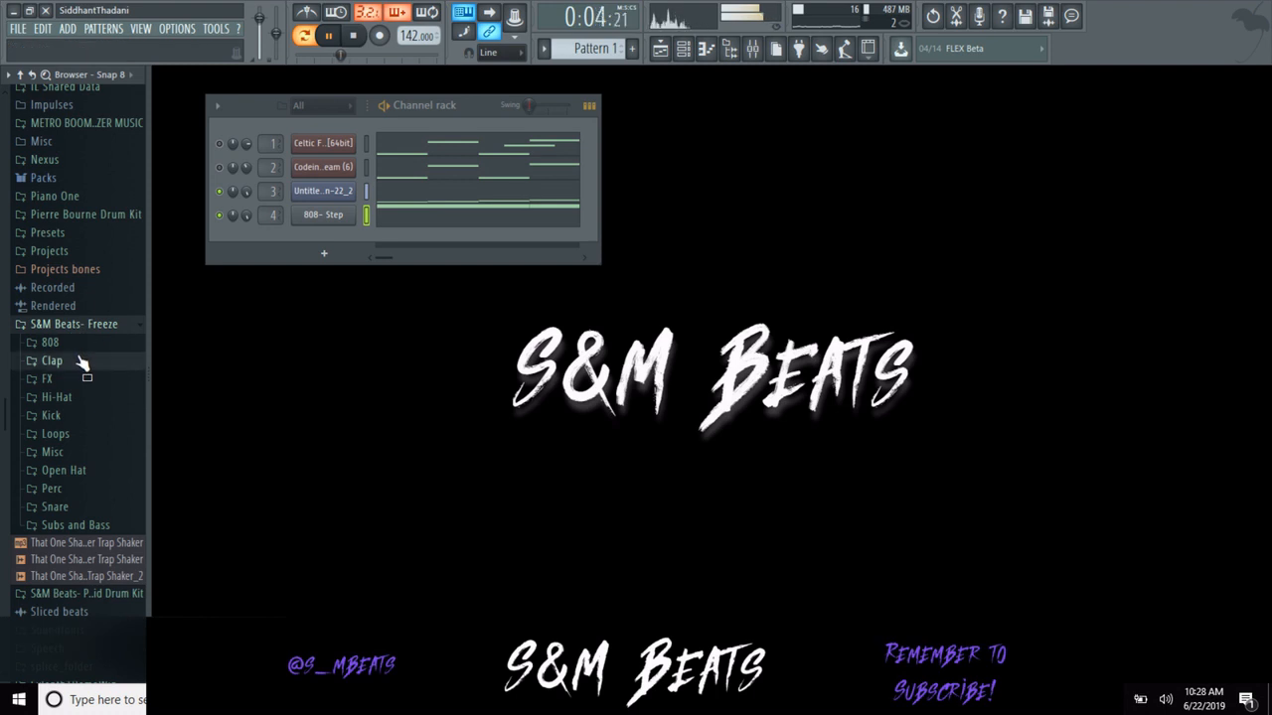
click(80, 361)
drag(83, 415, 316, 240)
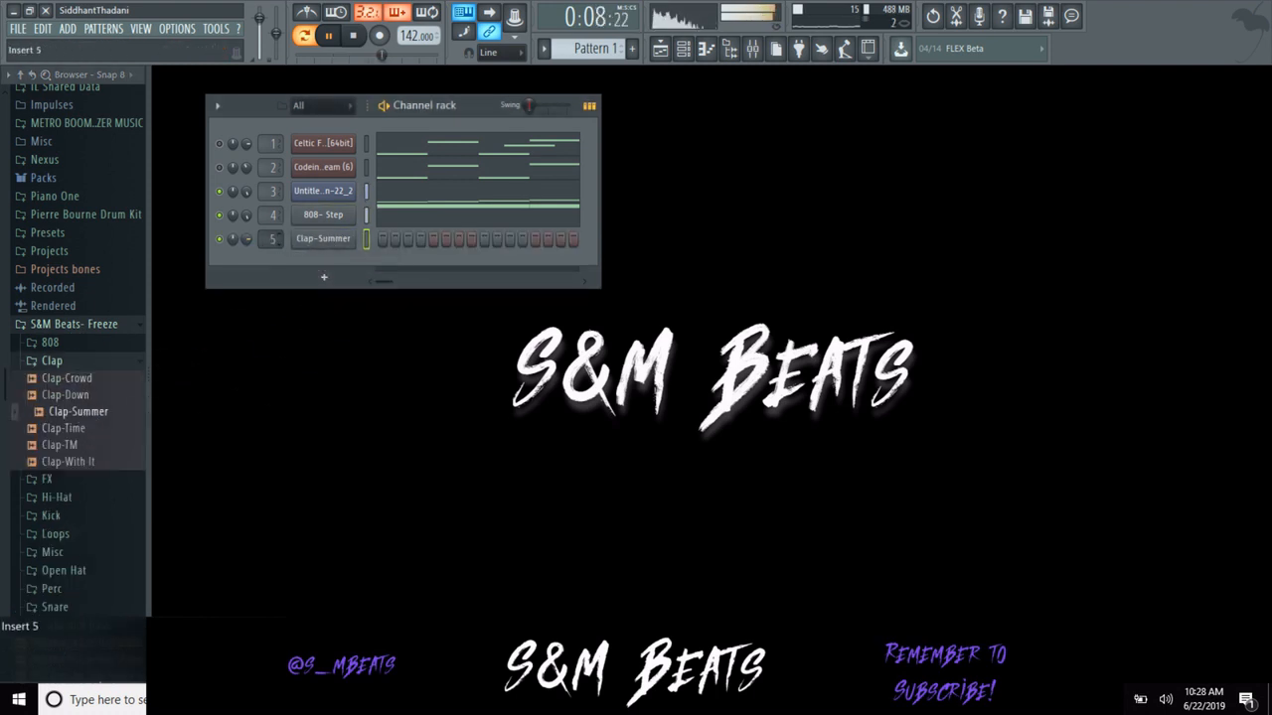
key(space)
click(85, 452)
drag(87, 457, 347, 240)
Place 2-step C5 claps on beat 3 of bars 1 to 4 in the Clap-TM piano roll and copy them onward.
right_click(347, 241)
click(360, 240)
drag(259, 369, 265, 391)
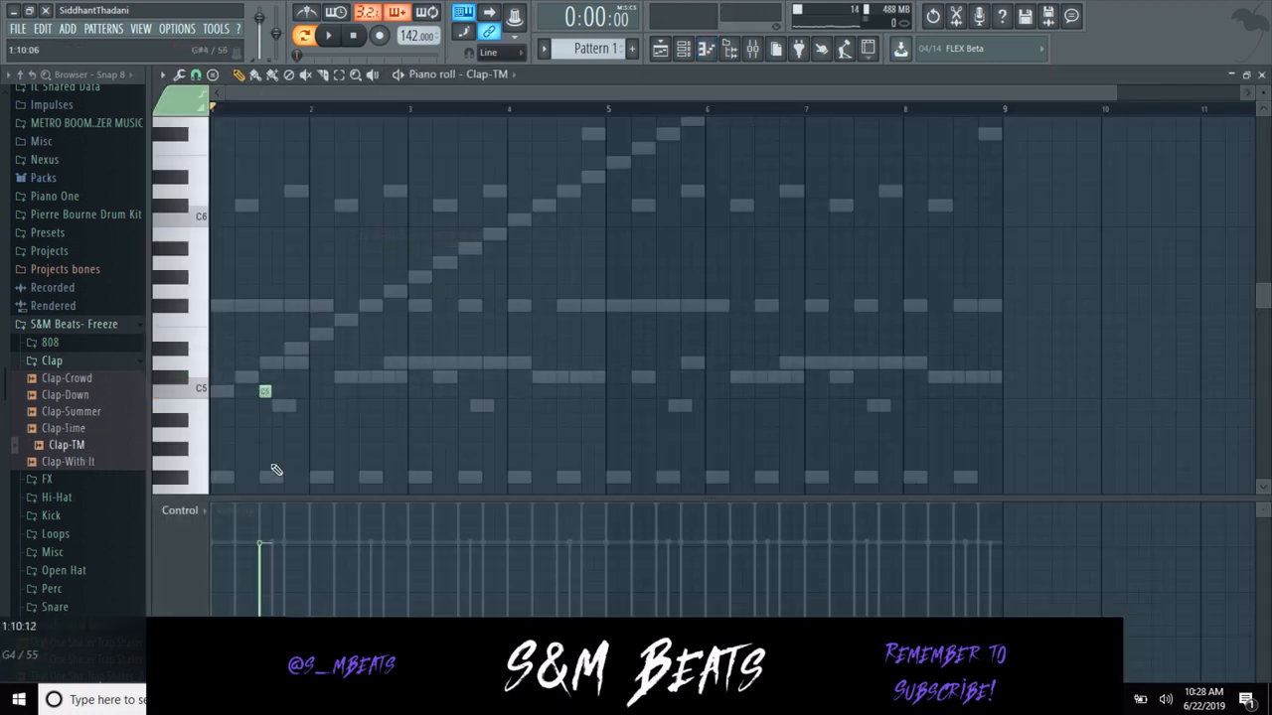
key(space)
click(364, 391)
click(463, 392)
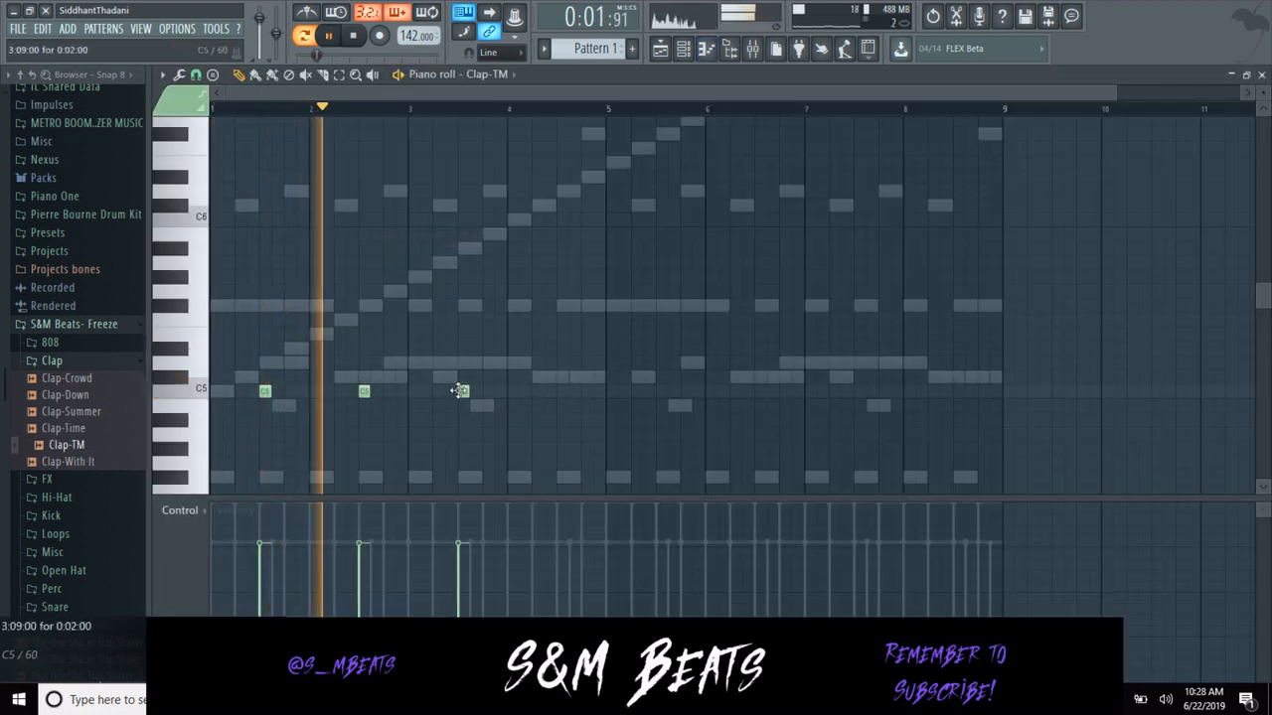
click(561, 391)
click(662, 391)
click(761, 392)
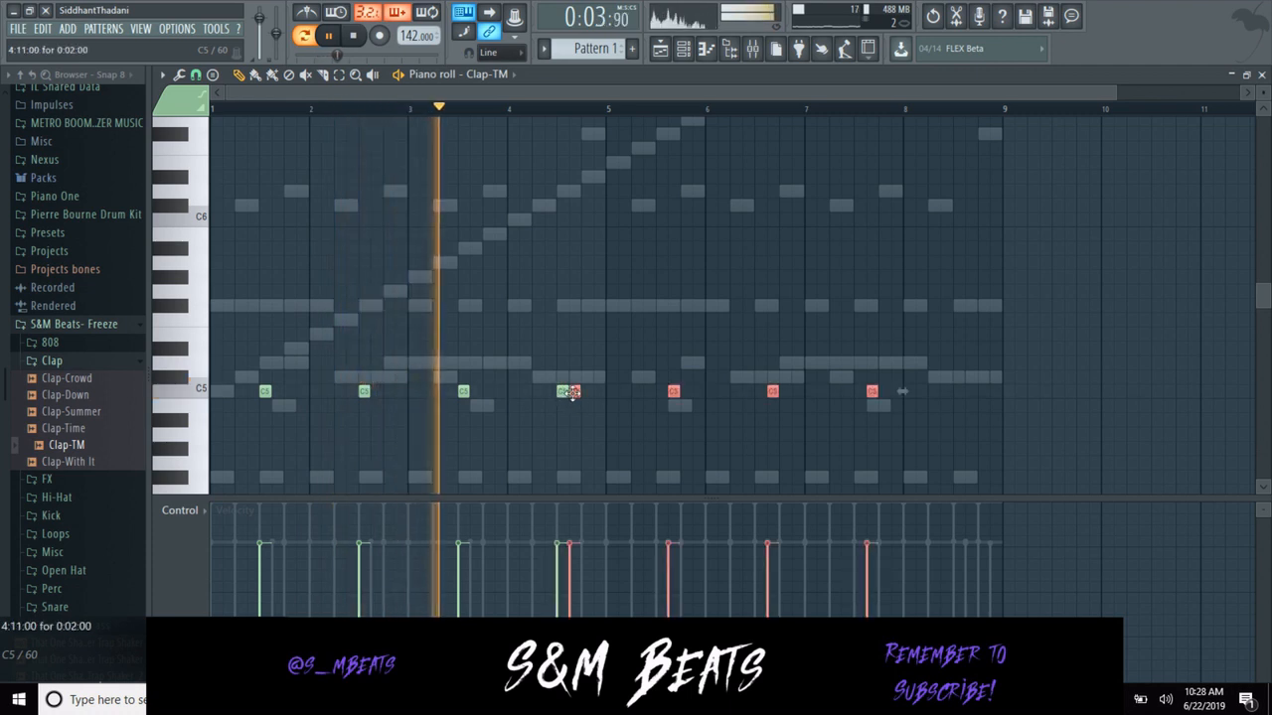
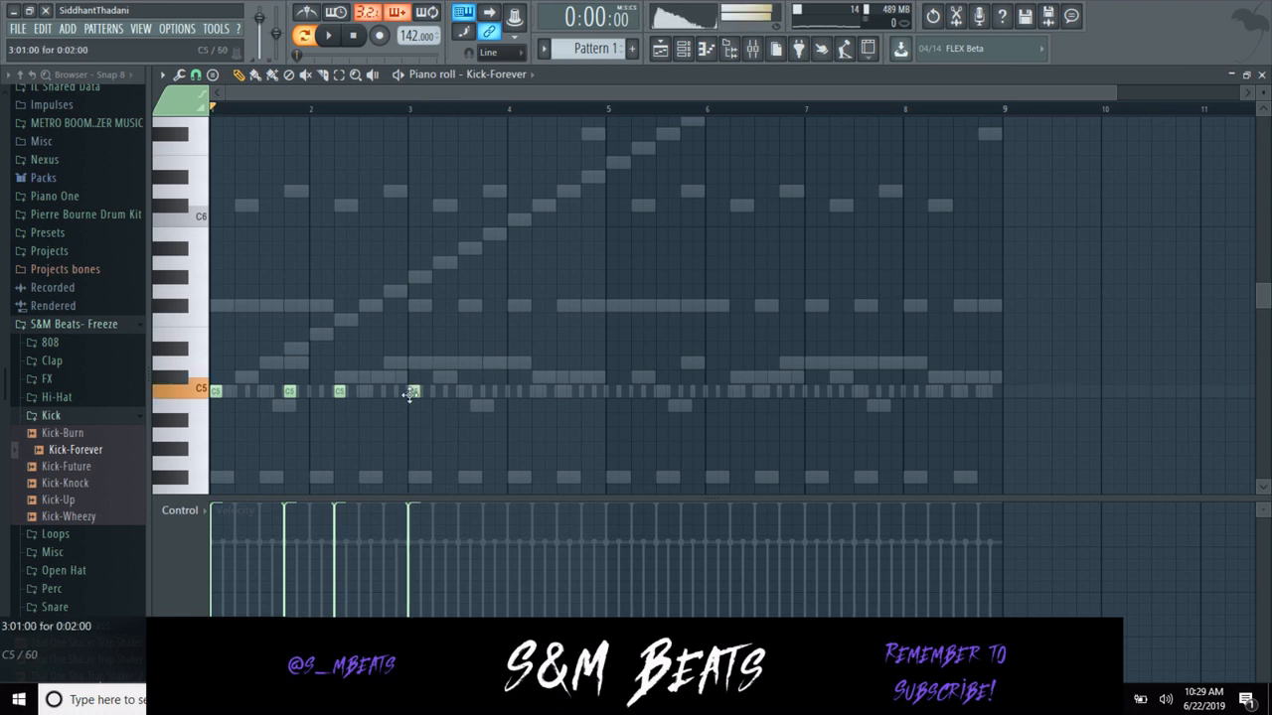
Add C5 kicks at step 13 of bar 3 and steps 5 and 11 of bar 4 in the Kick-Forever piano roll.
click(488, 391)
click(537, 392)
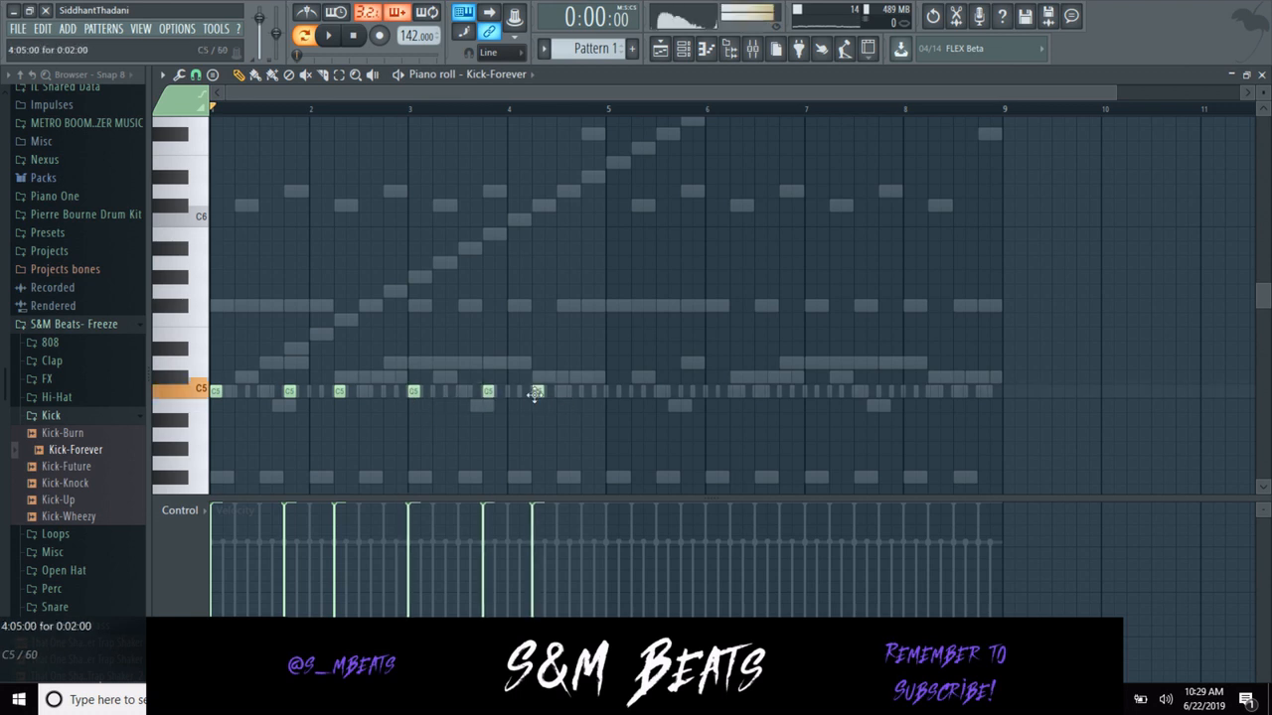
click(574, 391)
Duplicate the kick pattern into bars 5–8, add a final C5 kick at step 15 of bar 8, and play it.
key(ctrl+b)
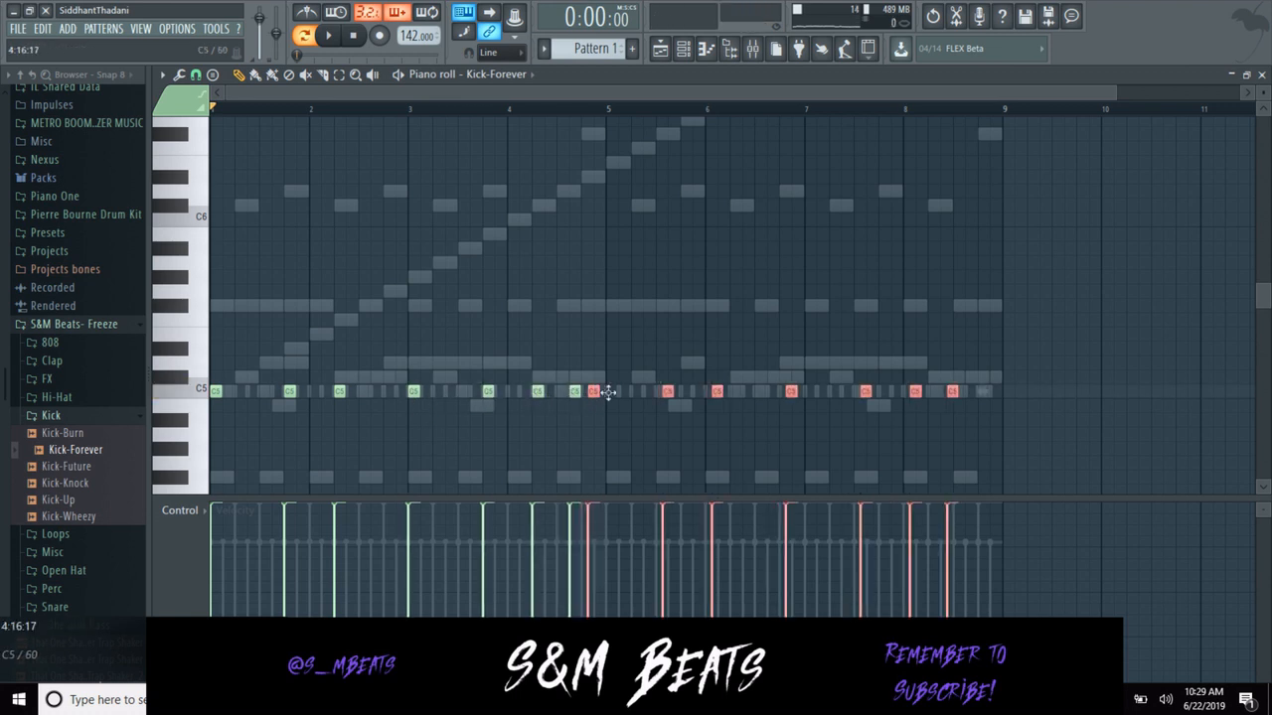
click(653, 431)
click(996, 391)
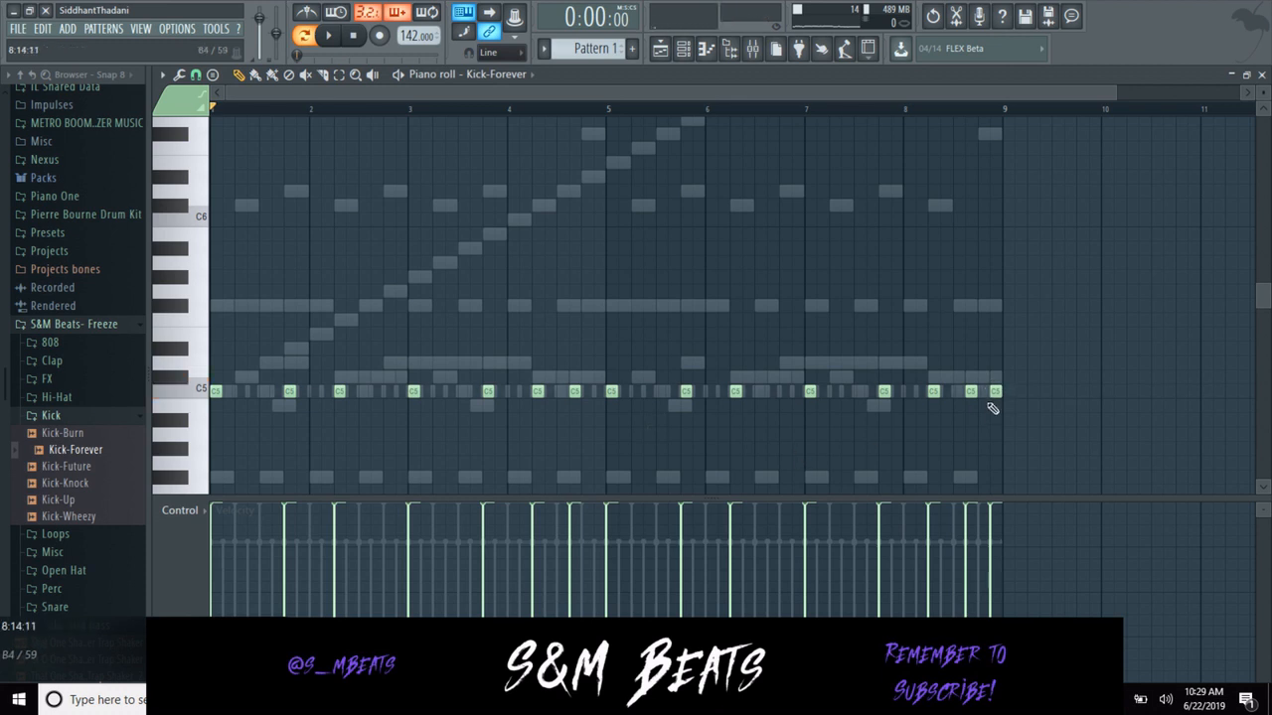
key(space)
key(F7)
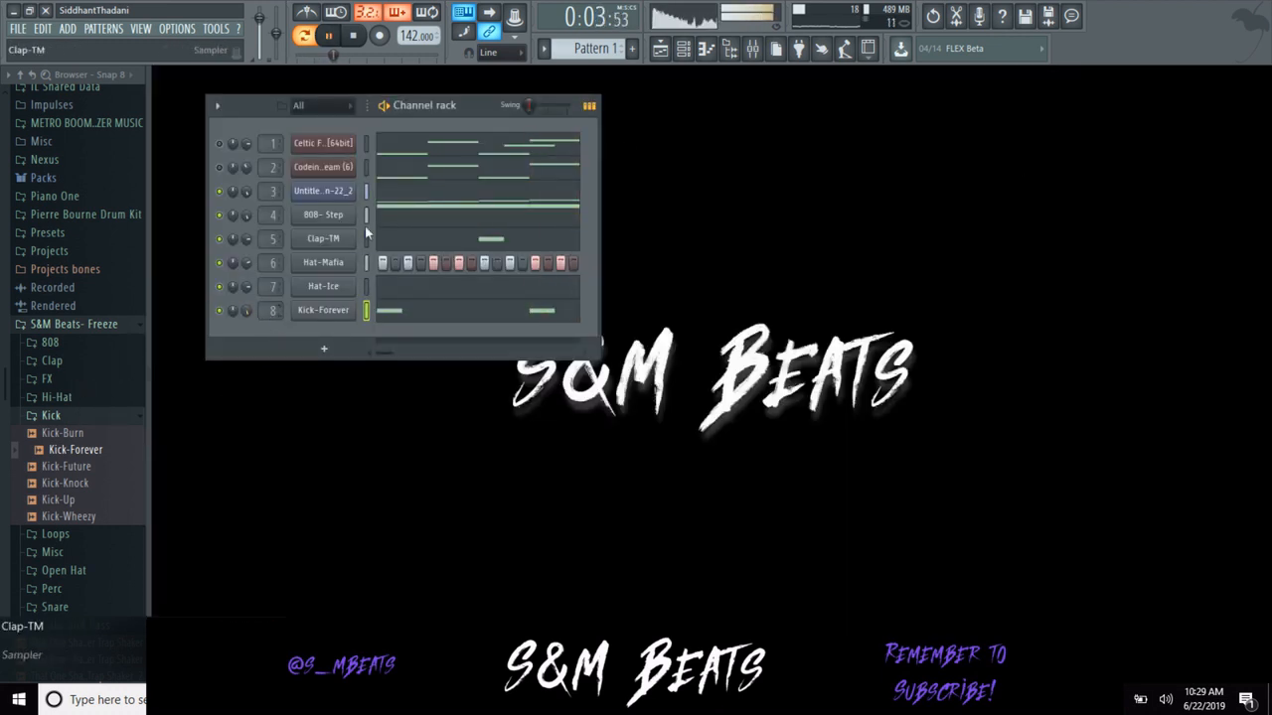
Load Fruity Soft Clipper in the first effect slot of mixer Insert 8 and stop playback.
click(752, 49)
click(494, 209)
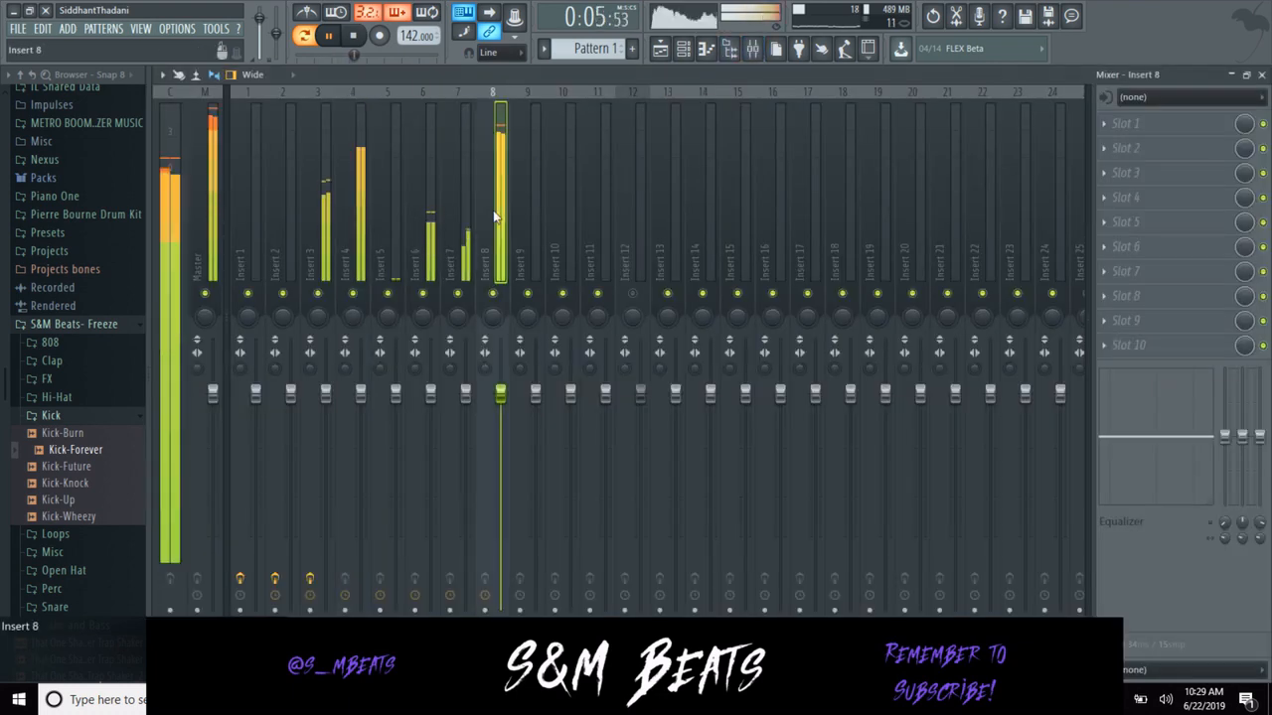
click(1126, 123)
click(866, 390)
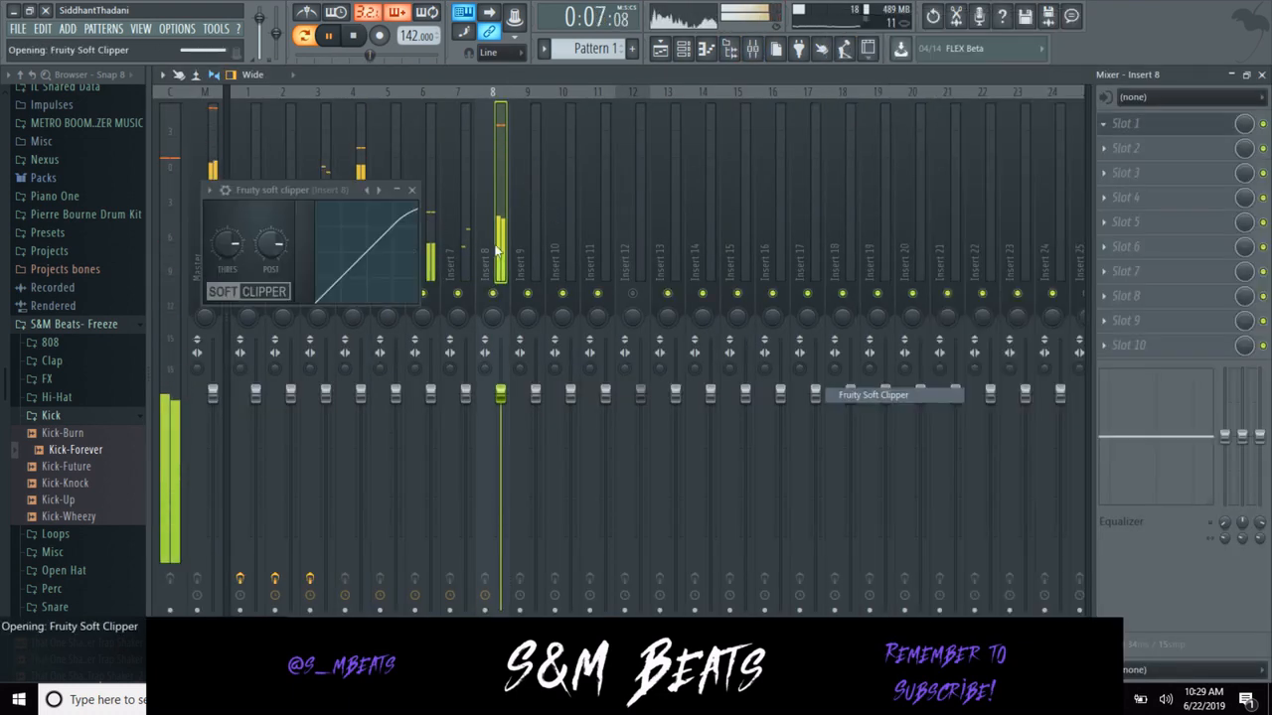
key(space)
click(407, 190)
Load Fruity Soft Clipper in the first effect slot of the Master mixer track.
click(202, 205)
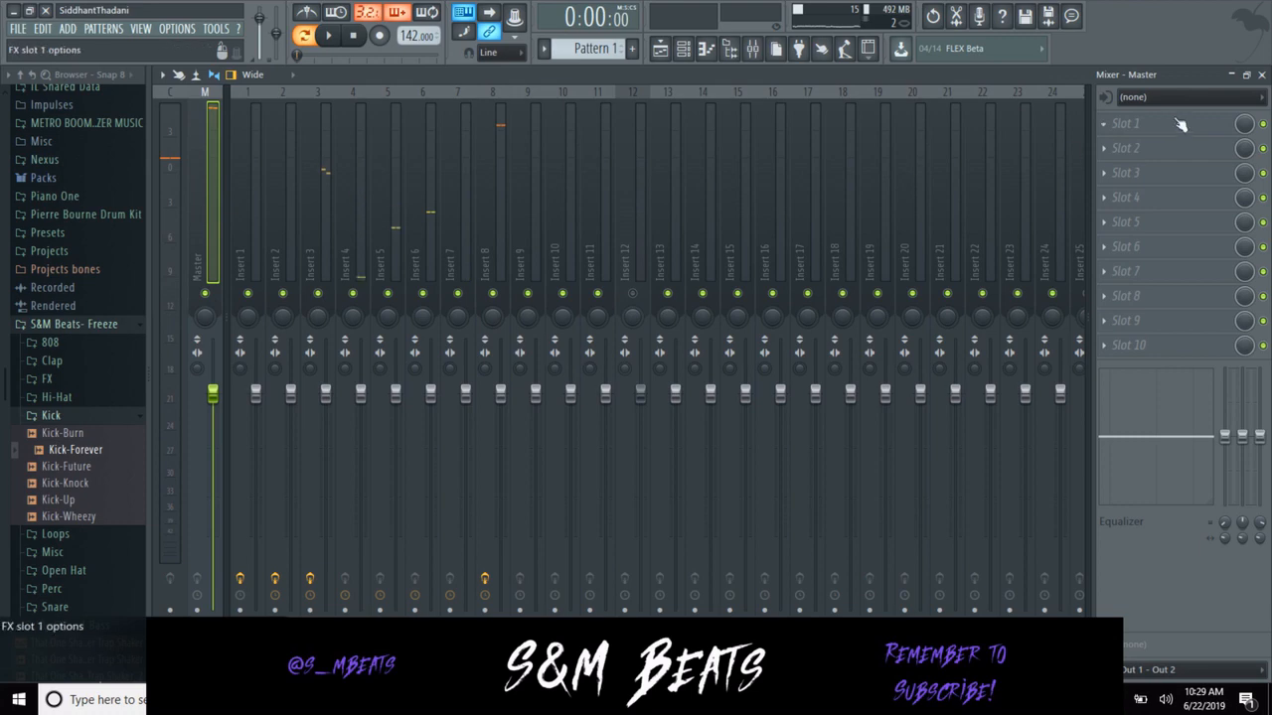
click(1126, 124)
click(874, 396)
click(414, 188)
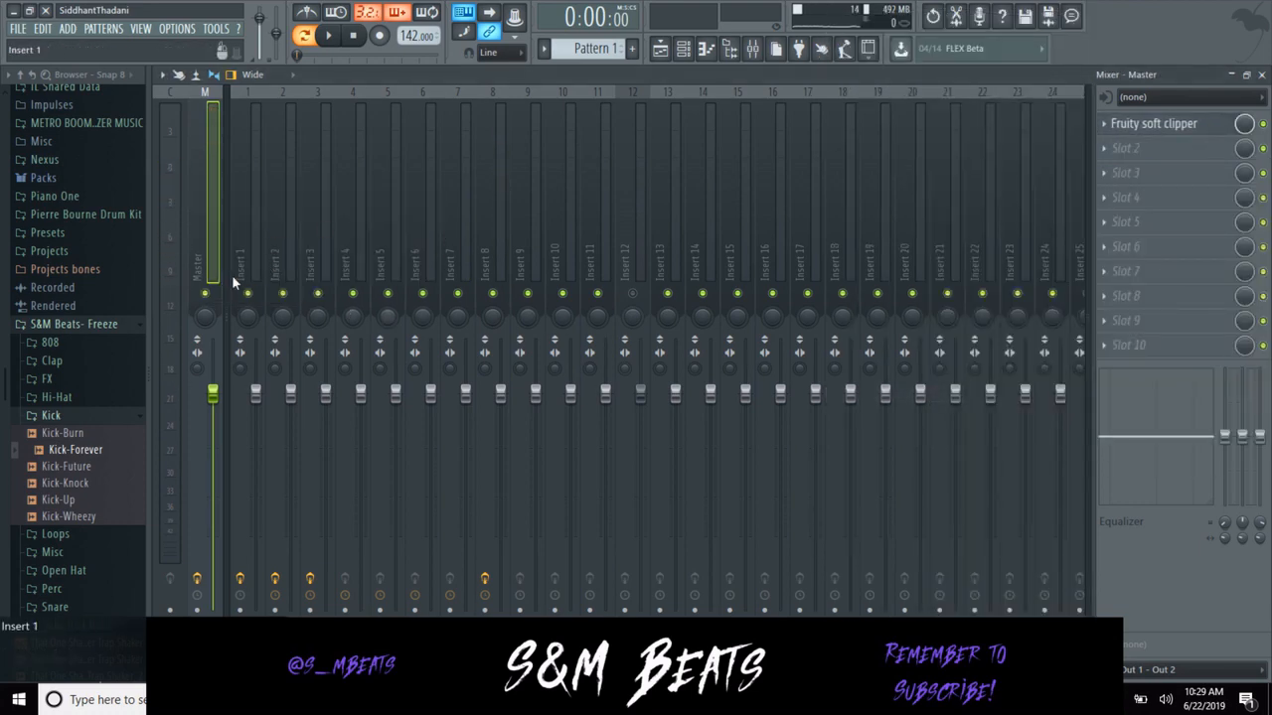
Leave the mixer, collapse the Kick sample folder, and save the project.
click(471, 263)
click(434, 261)
click(390, 273)
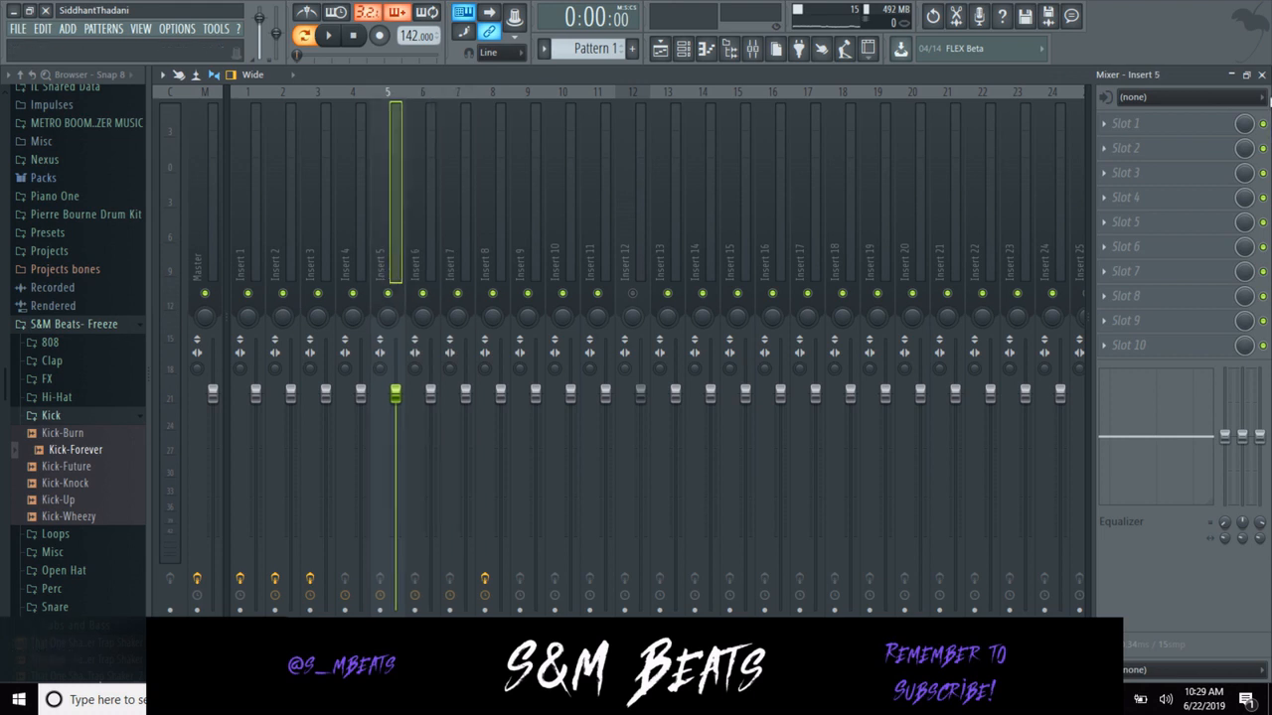
click(1262, 76)
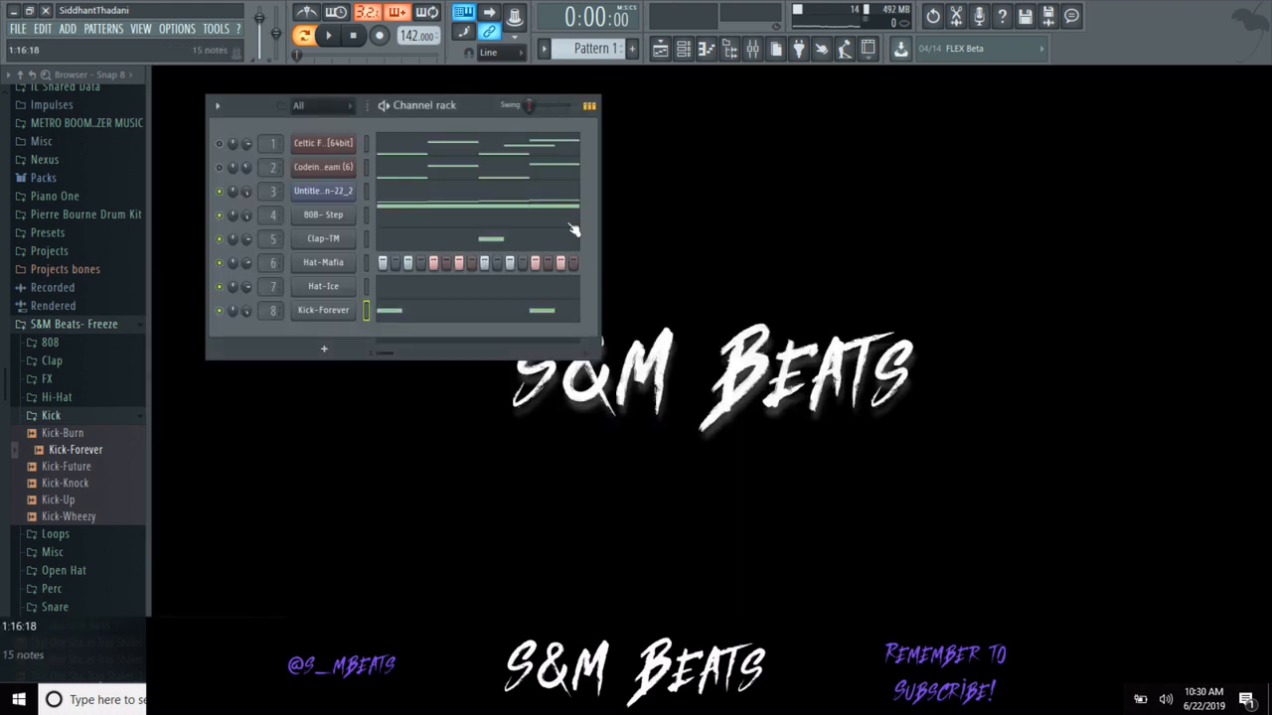
click(51, 416)
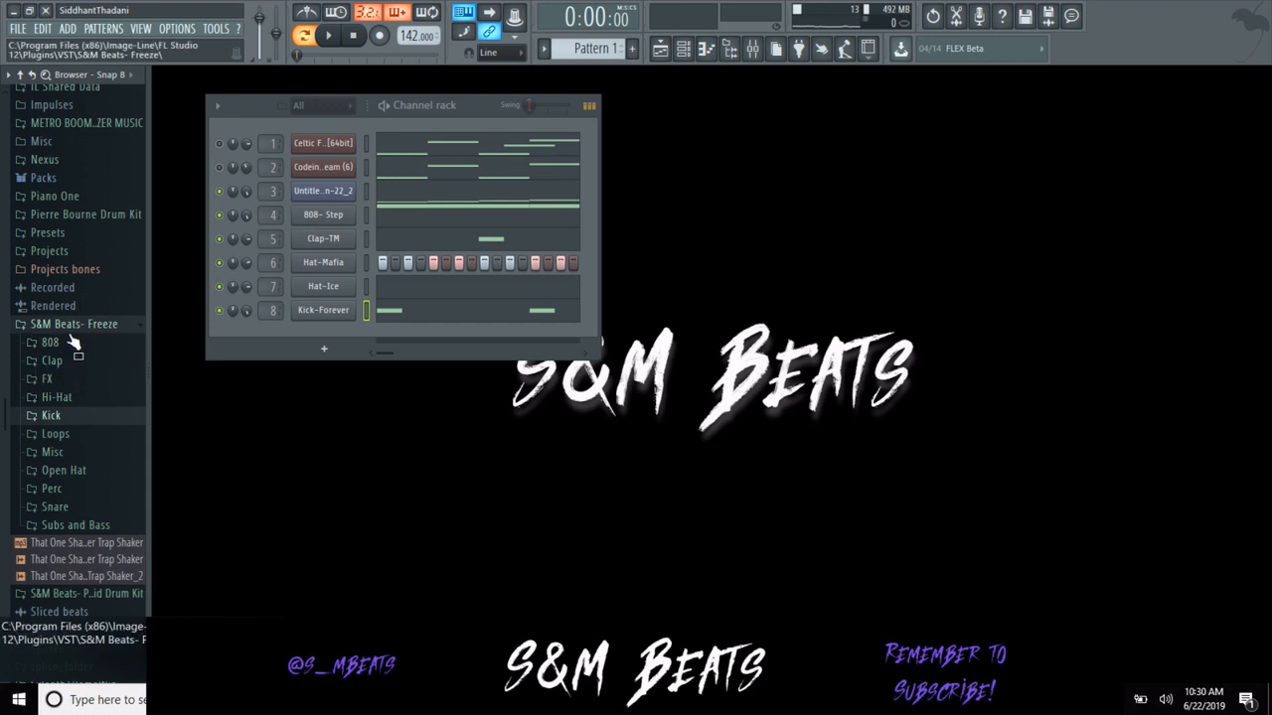
key(ctrl+s)
Open the Hat-Mafia piano roll, change its snap setting for hi-hat rolls, and switch to the Paint tool.
right_click(298, 260)
click(374, 266)
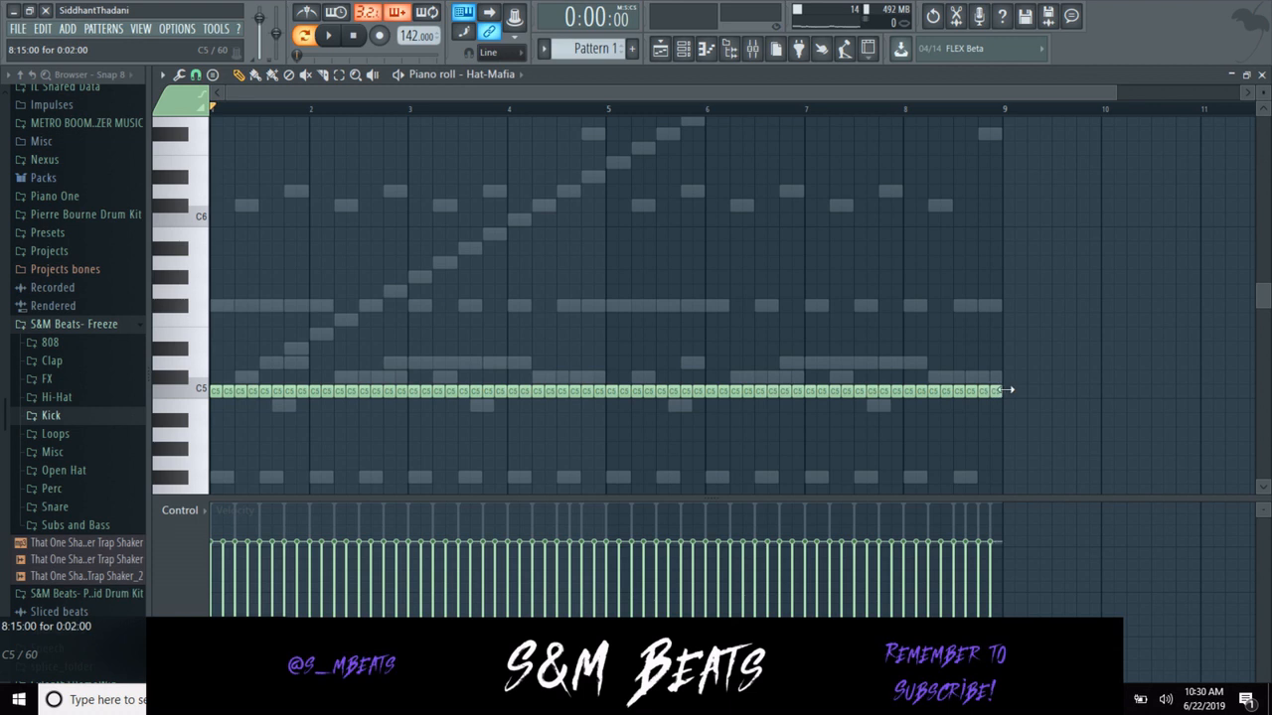
drag(1113, 90, 745, 90)
scroll(272, 162, down, 2)
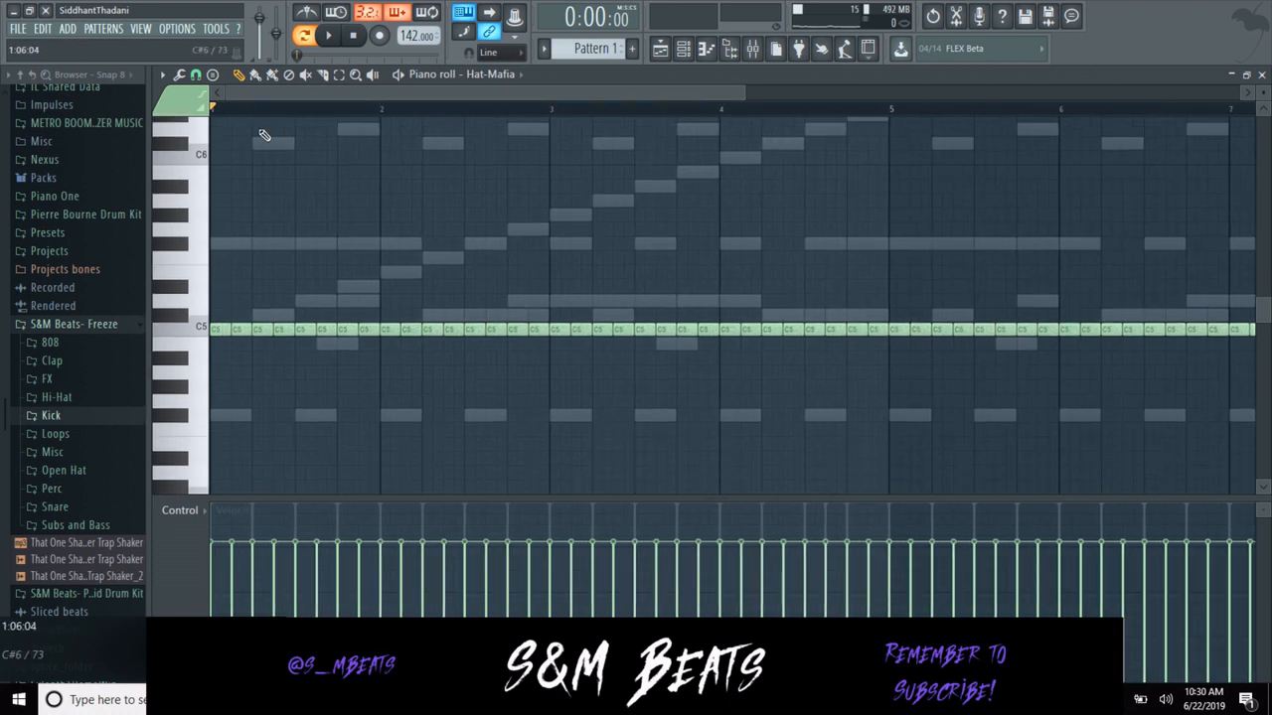
click(195, 74)
click(236, 196)
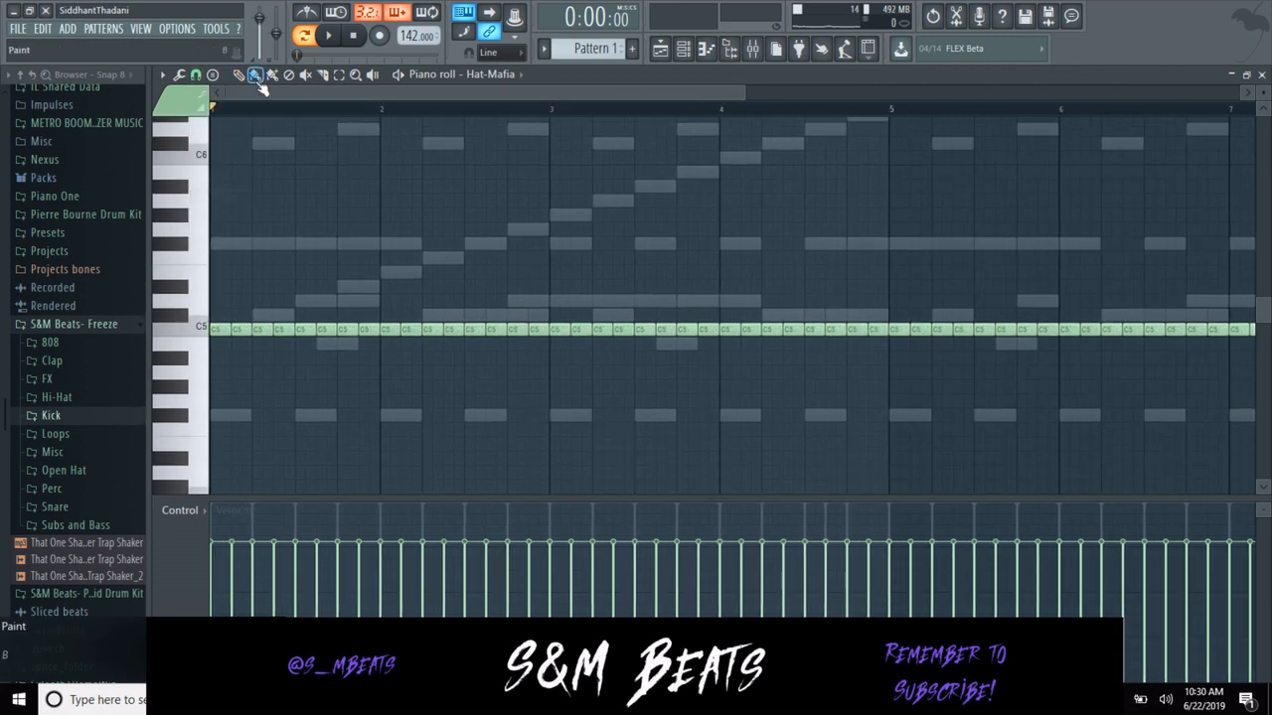
Replace the C5 hat note on beat 4 of bar 1 with a short roll on A4 and start playback.
drag(354, 323, 344, 345)
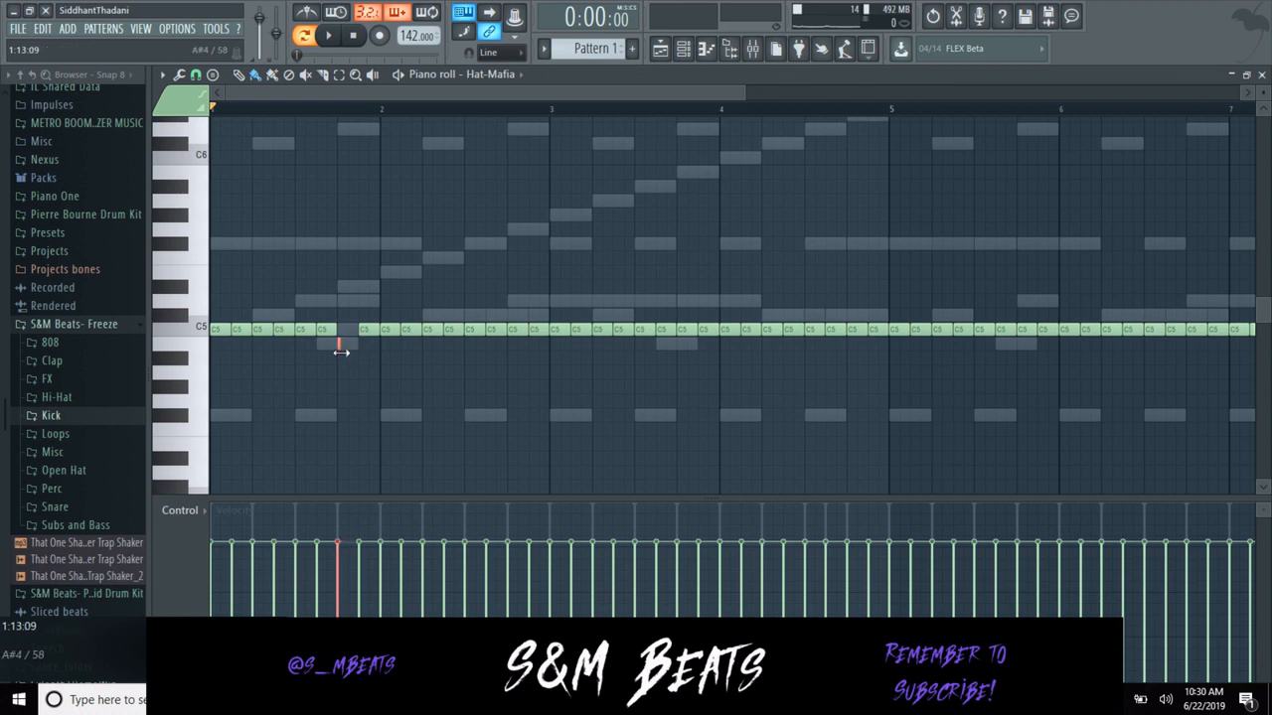
right_click(343, 349)
click(346, 374)
key(space)
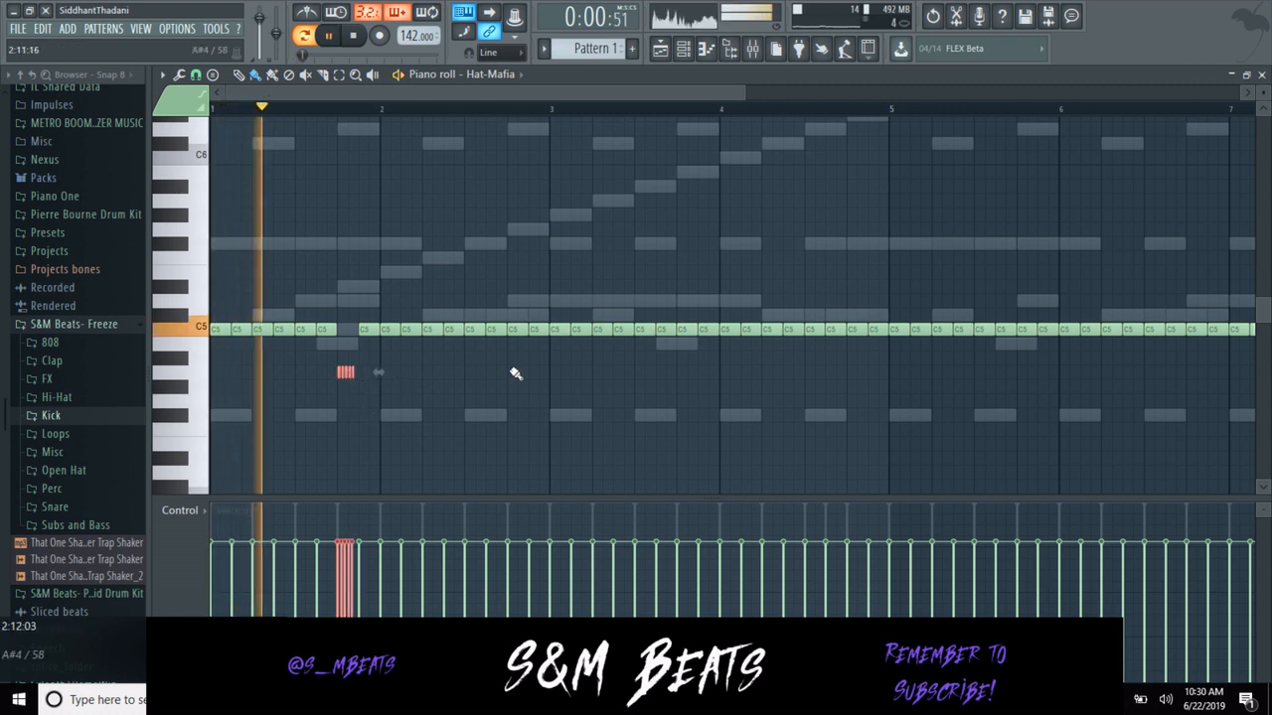
Paint a hat roll on A#4 at beat 2 of bar 3 and one dropping from G4 to F#4 on beat 4 of bar 4.
click(598, 358)
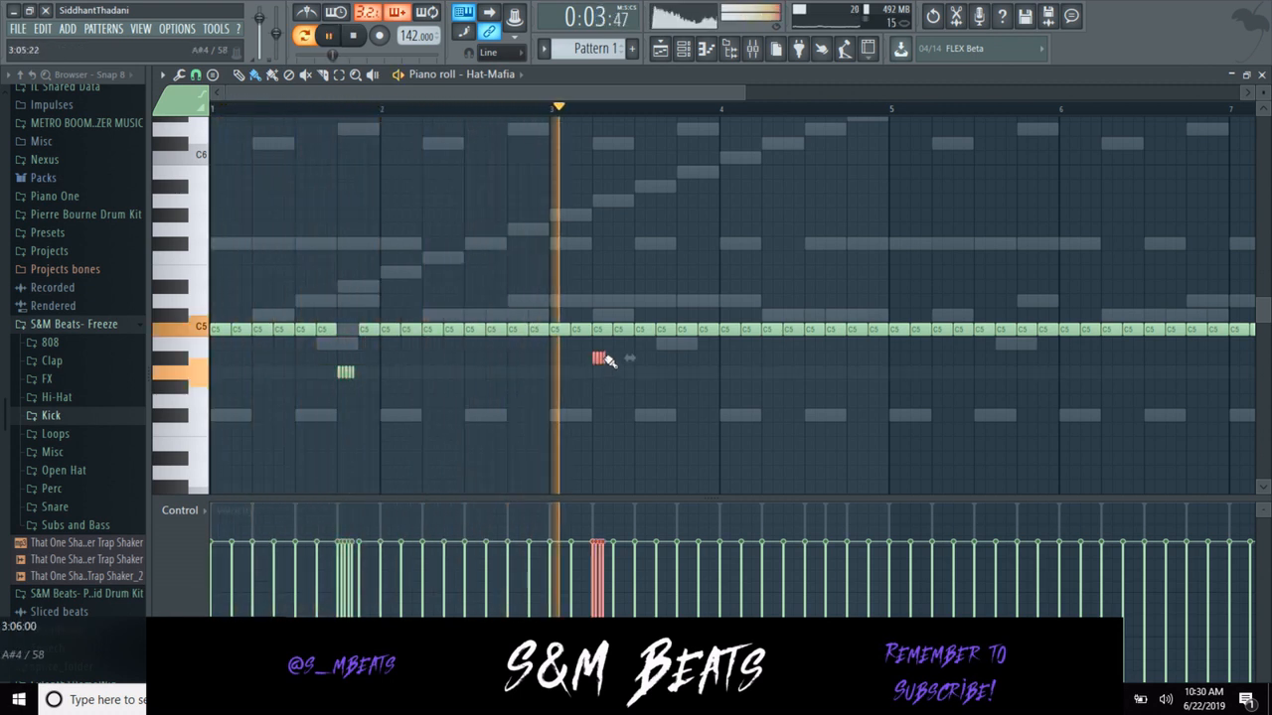
click(854, 402)
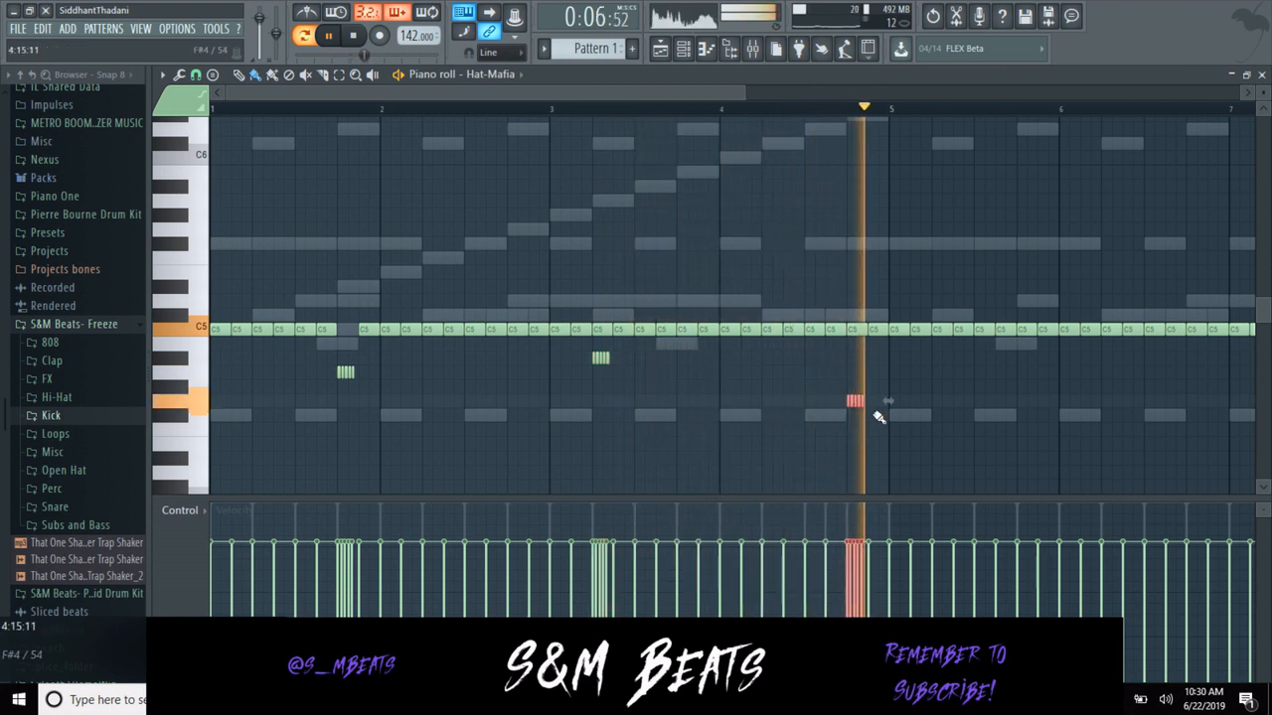
right_click(856, 402)
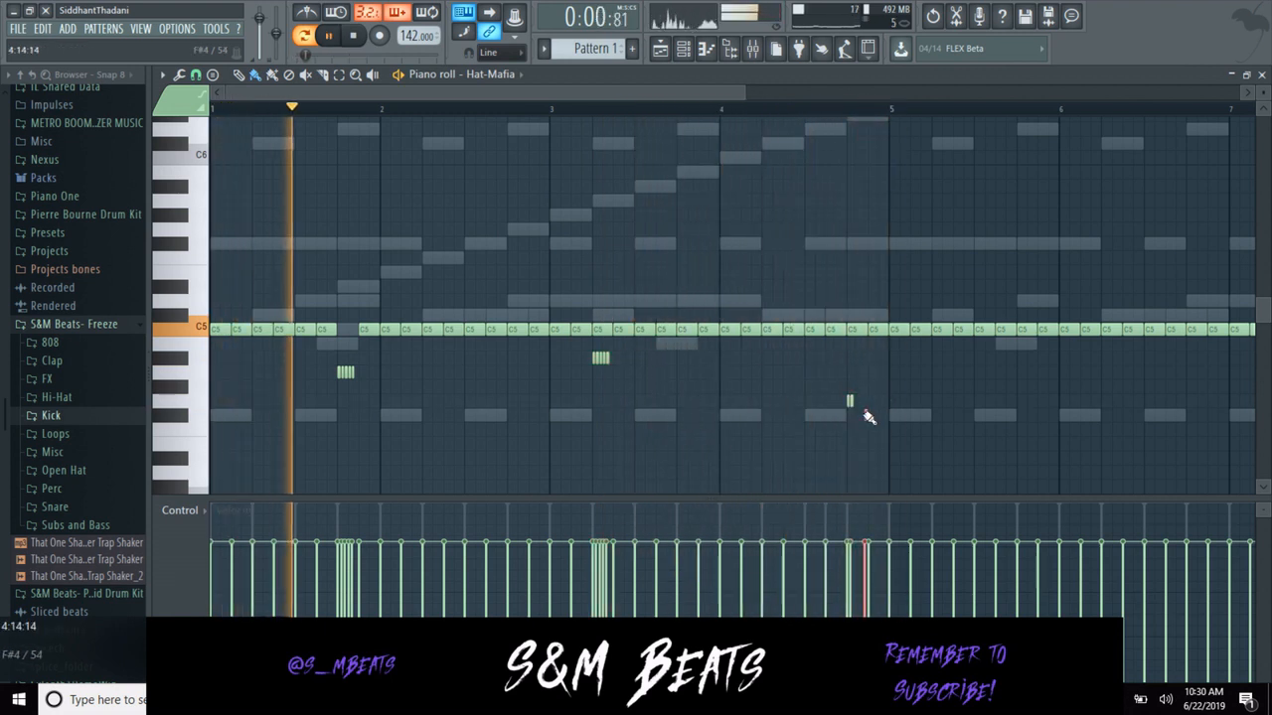
click(871, 415)
drag(873, 415, 862, 415)
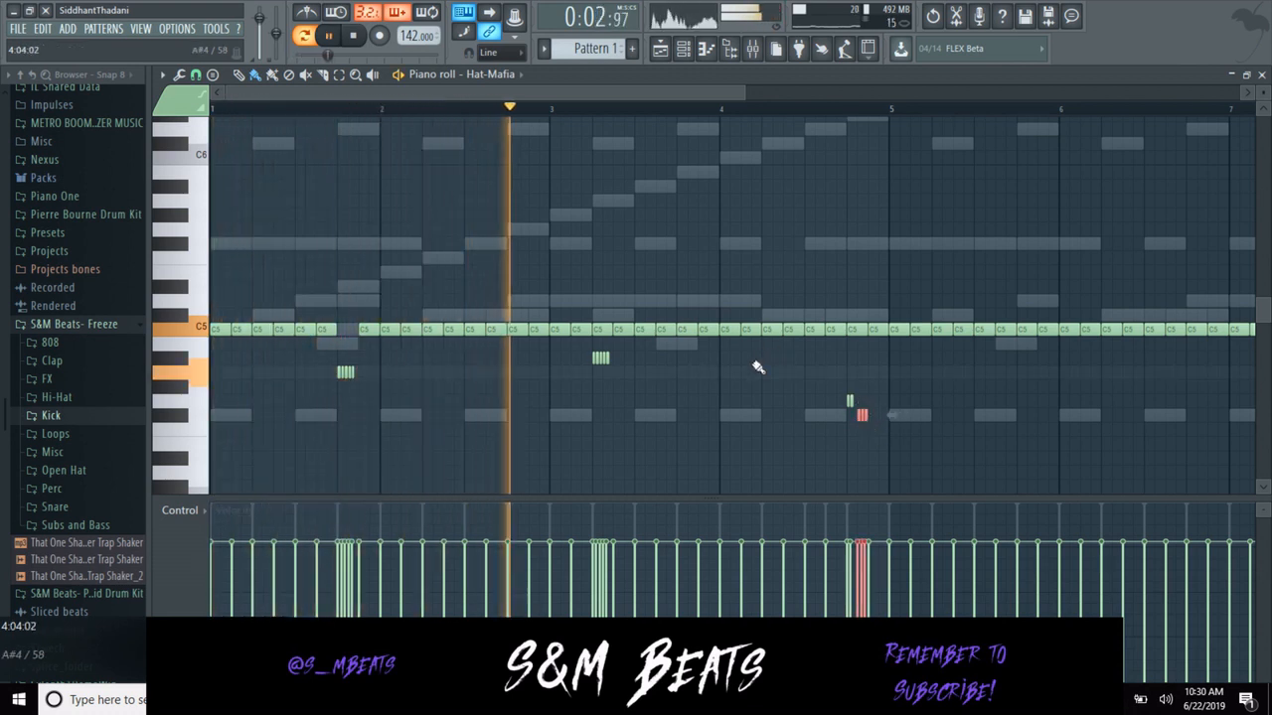
Replace the C5 hat note on beat 2 of bar 4 with a three-note roll on B4 and play the pattern.
drag(763, 332, 784, 350)
key(space)
key(space)
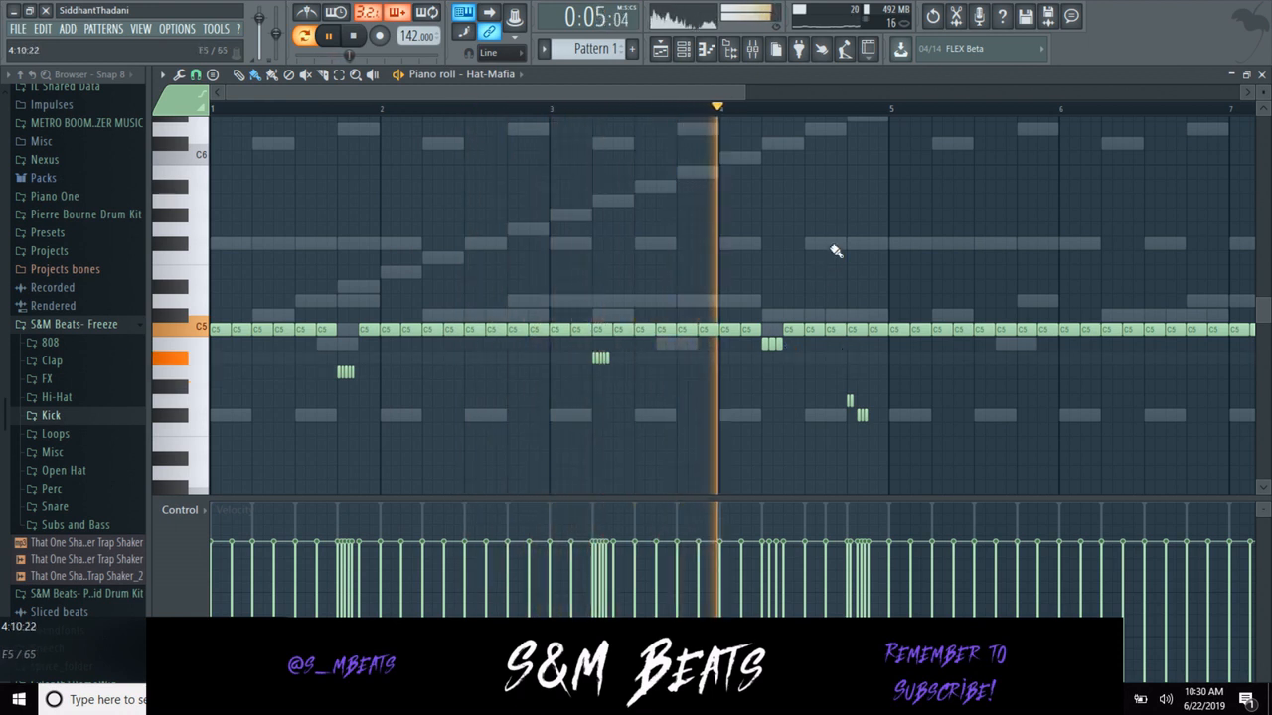
drag(745, 92, 1059, 95)
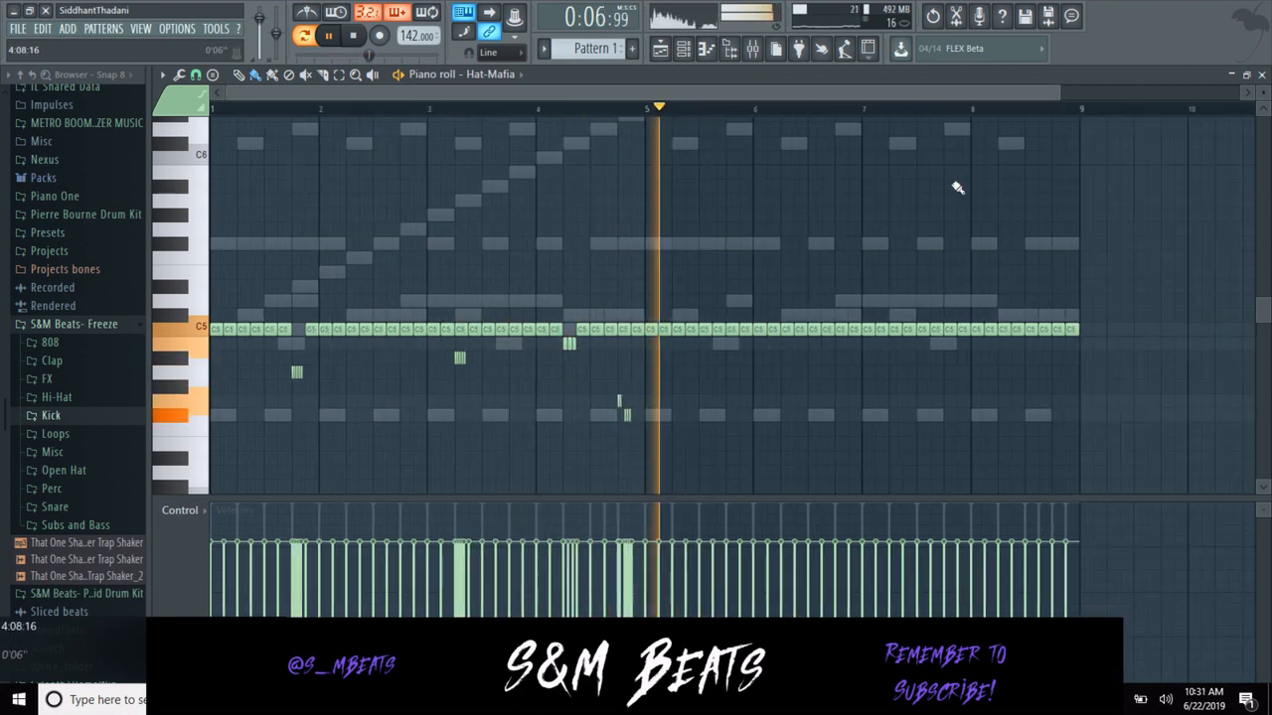
key(space)
Move the three-note F#4 roll to the second half of beat 4 in bar 4 and play it back.
scroll(626, 298, up, 2)
scroll(630, 119, up, 3)
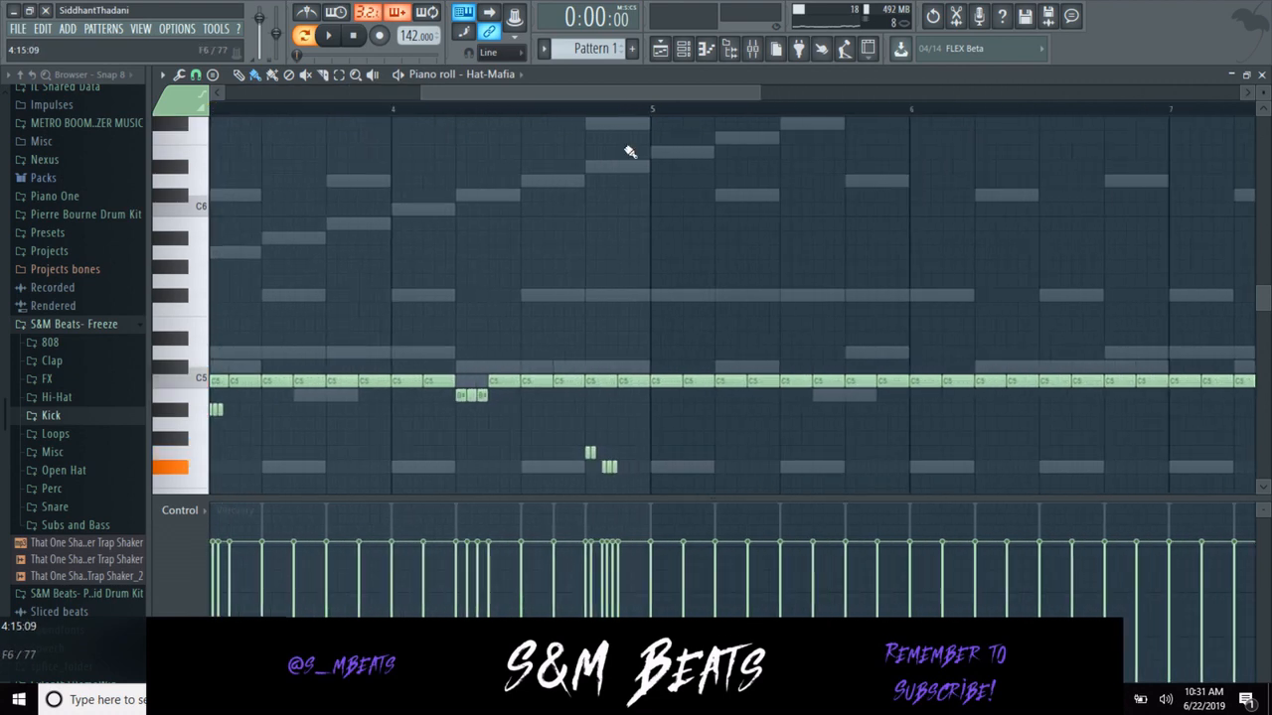
scroll(614, 375, down, 1)
right_click(607, 447)
click(620, 448)
click(625, 444)
key(space)
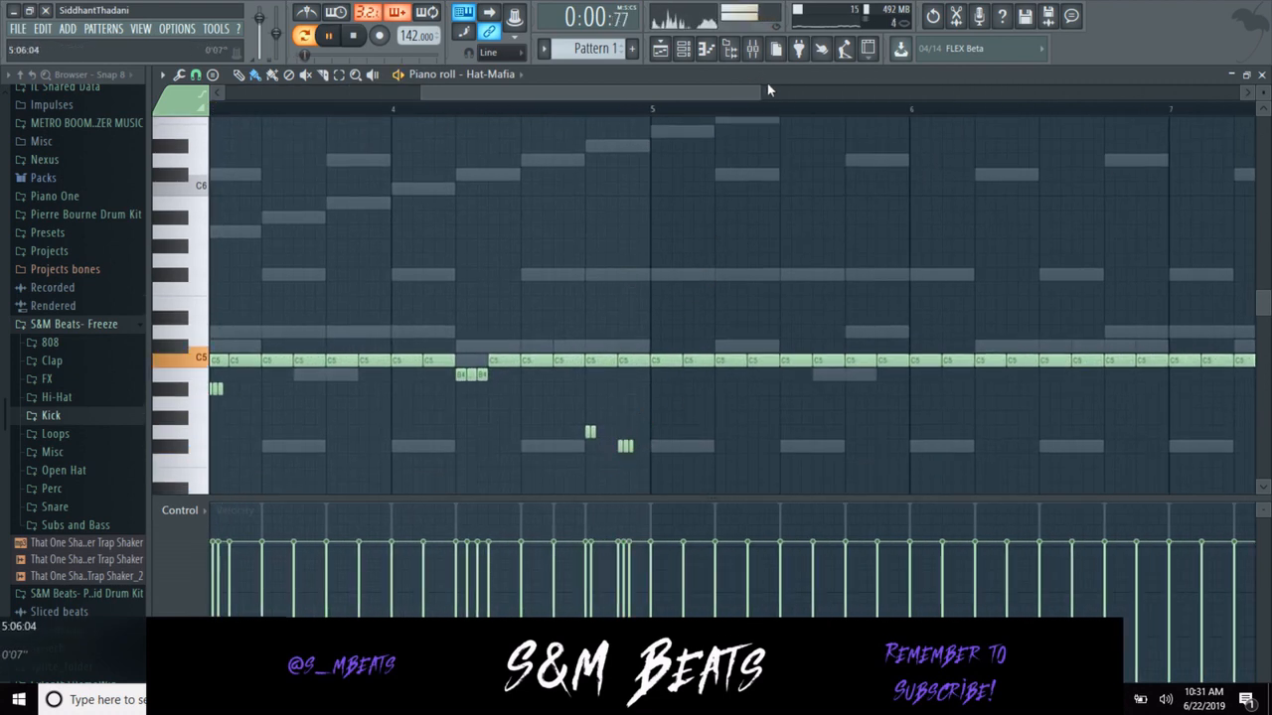
Stop playback and replace the hats in bars 5 to 8 with a copy of the bars 1 to 4 pattern.
drag(761, 92, 1093, 91)
key(space)
mouse_move(438, 362)
mouse_down()
mouse_move(829, 377)
mouse_move(851, 361)
mouse_move(885, 376)
mouse_move(889, 360)
mouse_up()
key(ctrl+v)
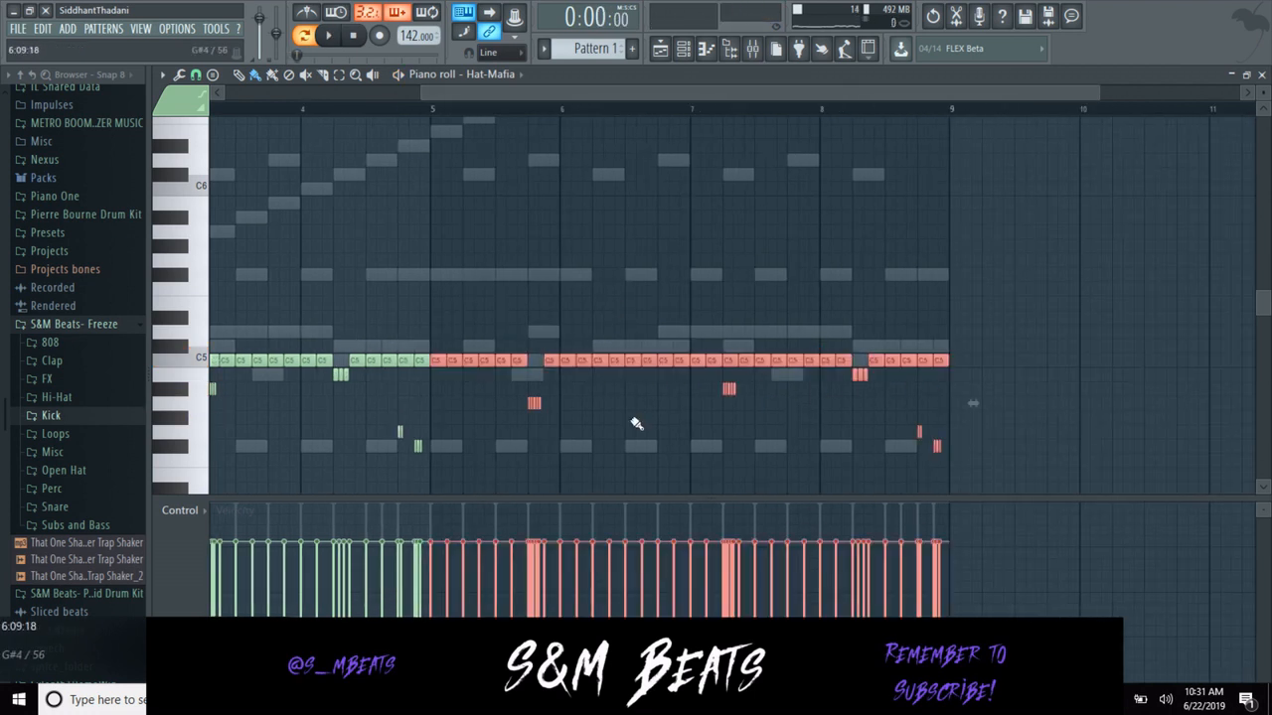
Change the snap setting, delete the stray F#5 note at bar 8, and close the Hat-Mafia piano roll.
click(865, 445)
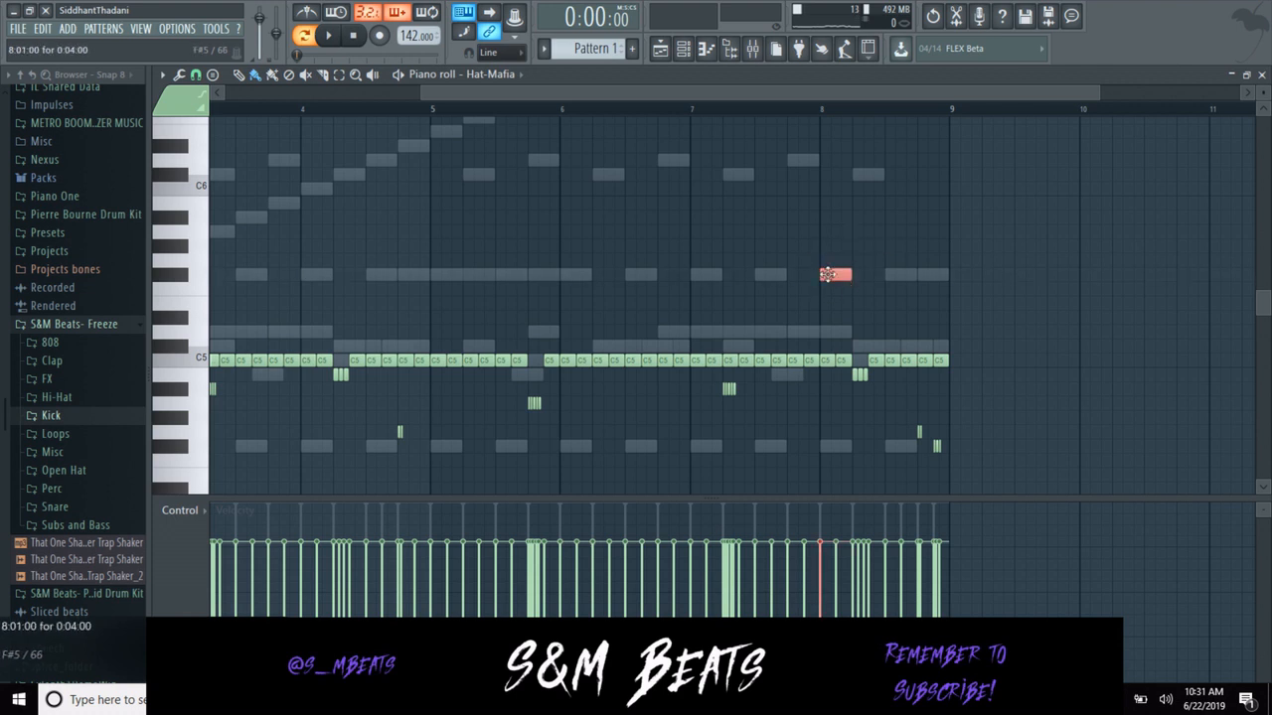
click(196, 75)
click(216, 221)
click(847, 278)
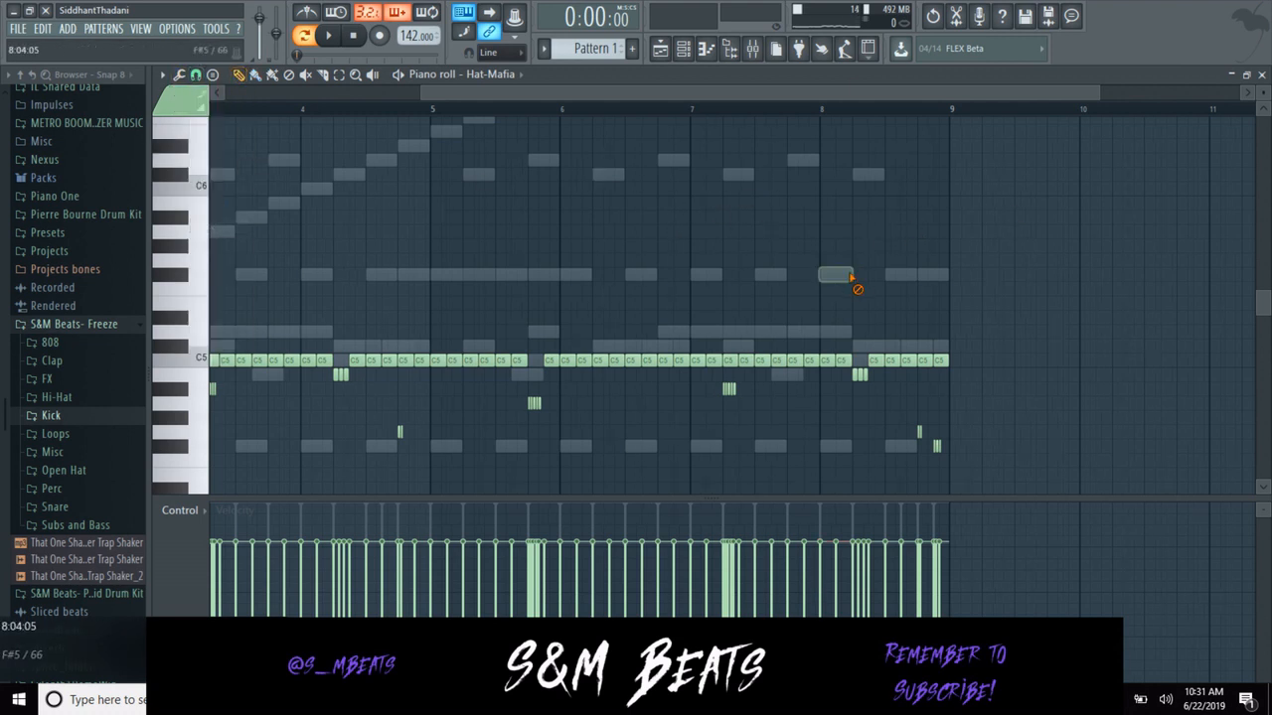
click(1262, 75)
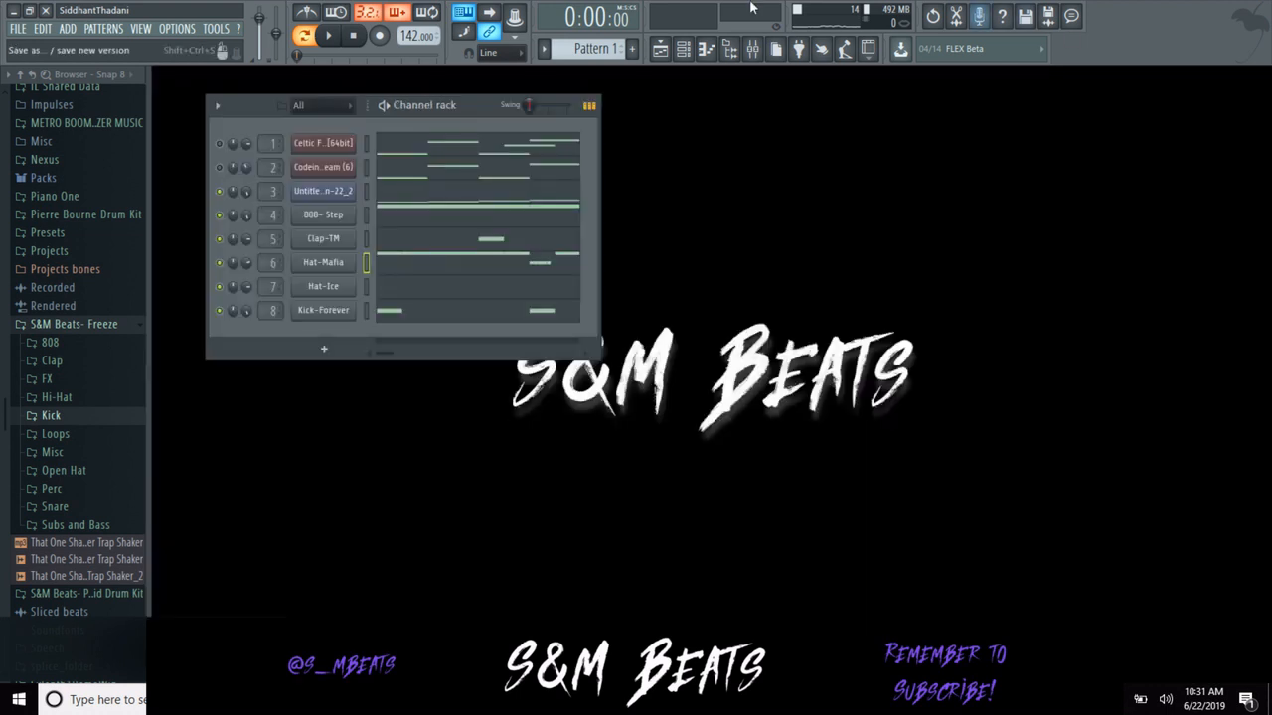
Play the pattern, collapse the S&M Beats- Freeze folder, and unmute the Codeine Dream (6) channel.
key(space)
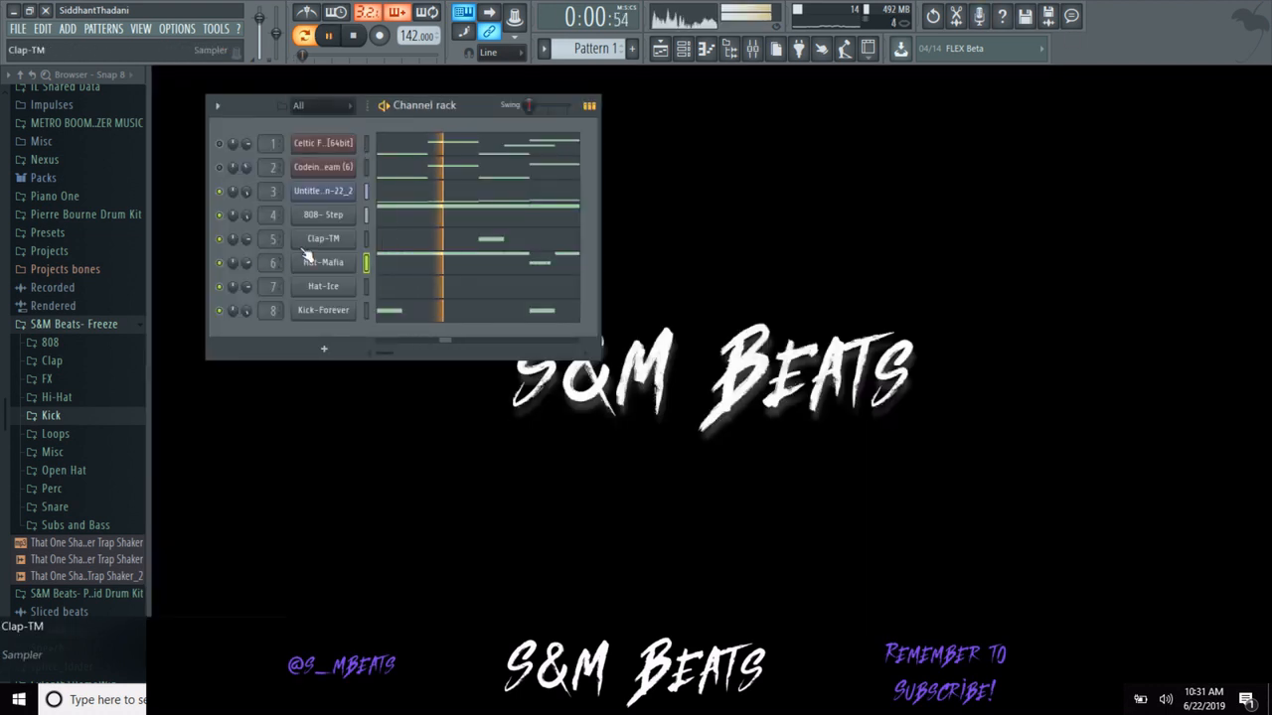
click(119, 326)
click(221, 167)
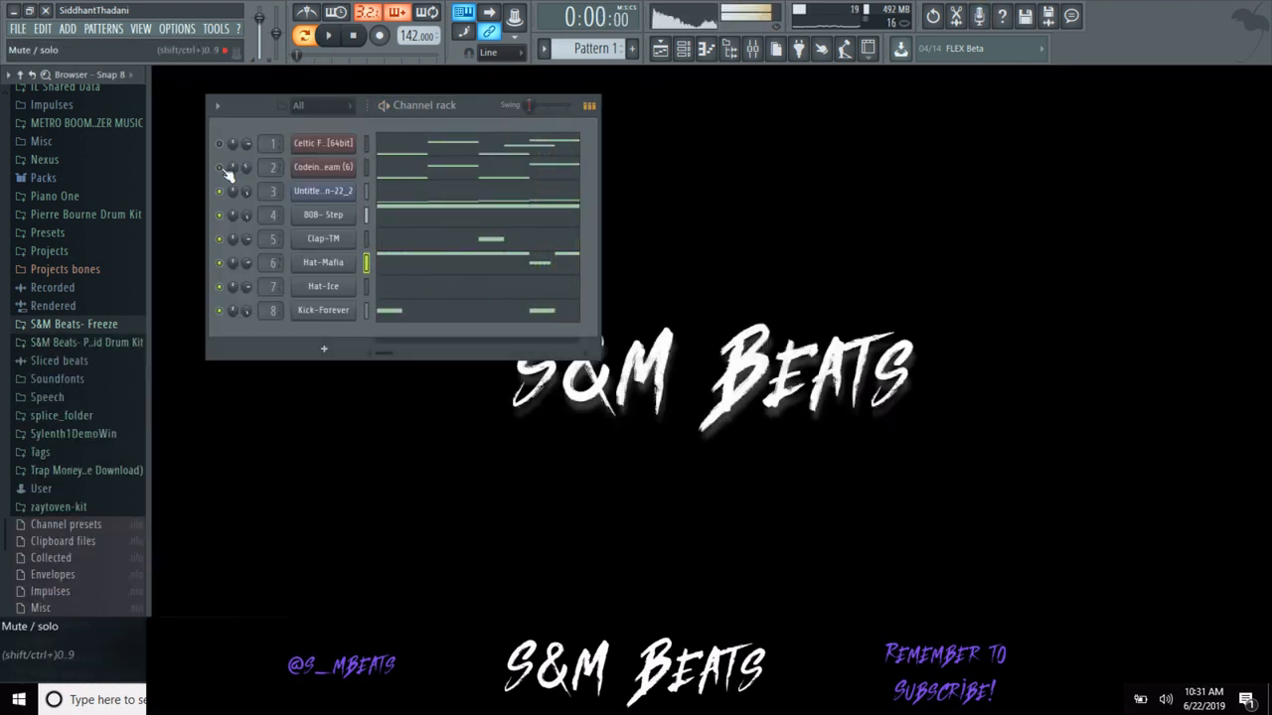
Split Pattern 1 by channel into separate patterns and show the playlist.
click(543, 47)
click(693, 256)
click(658, 47)
Try the Celtic Folk Harp pattern at bar 1 of Track 1, audition it, and undo the placement.
click(203, 156)
click(217, 133)
click(380, 154)
key(space)
key(space)
click(204, 156)
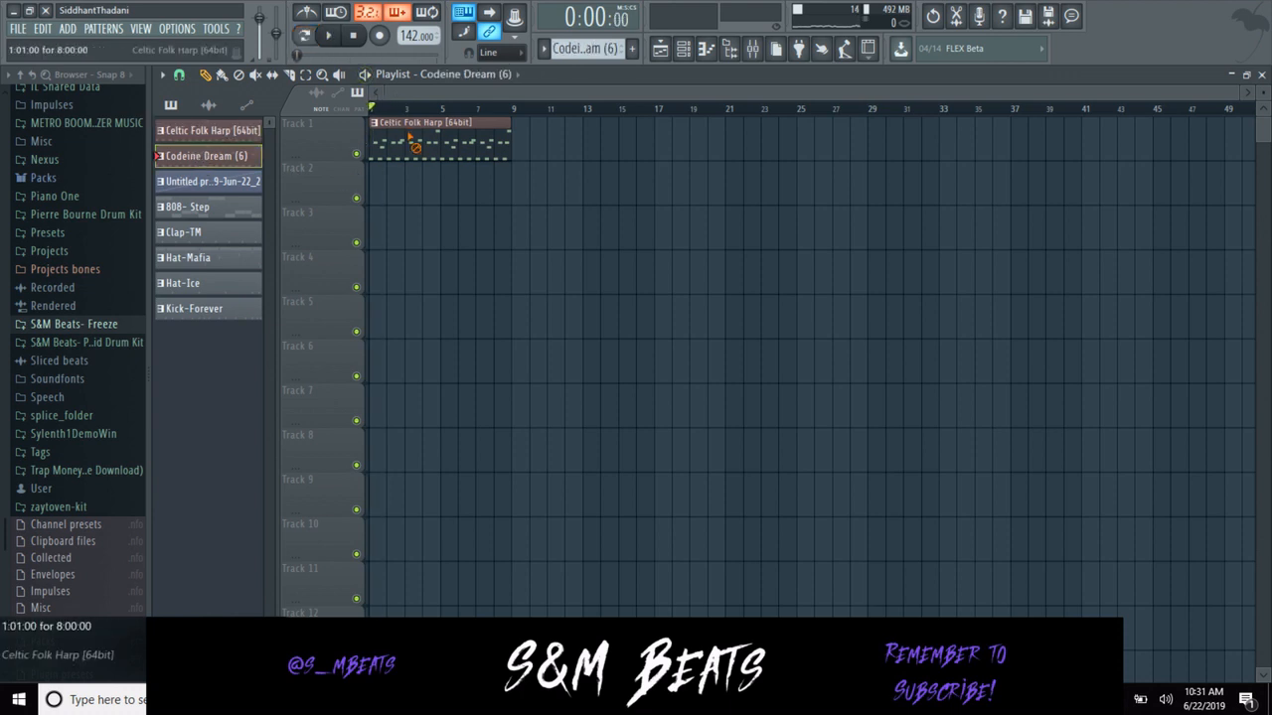
key(ctrl+z)
Place the Codeine Dream (6), Untitled project and 808- Step patterns at bar 1 of Tracks 1, 2 and 3 respectively.
click(208, 182)
click(393, 164)
click(204, 156)
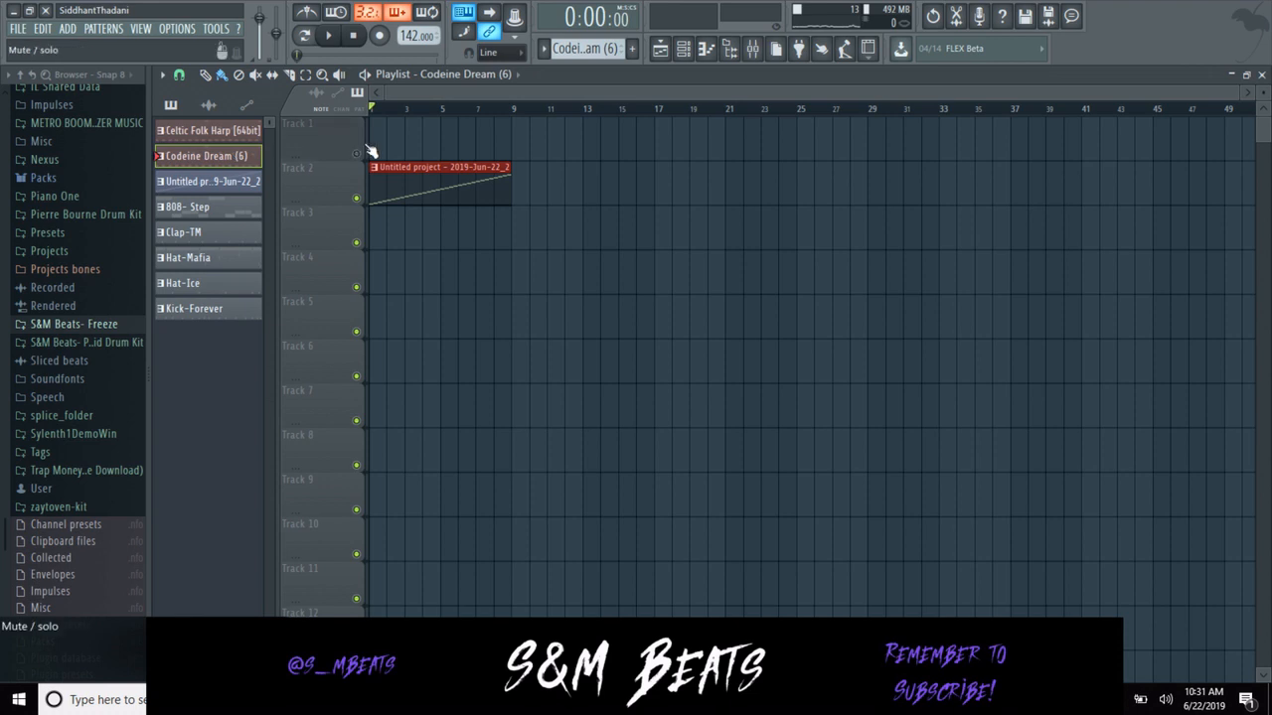
click(370, 145)
click(189, 208)
drag(380, 254, 381, 212)
Place Clap-TM, Hat-Mafia, Hat-Ice and Kick-Forever at bar 1 of Tracks 4, 5, 6 and 7 respectively.
click(228, 233)
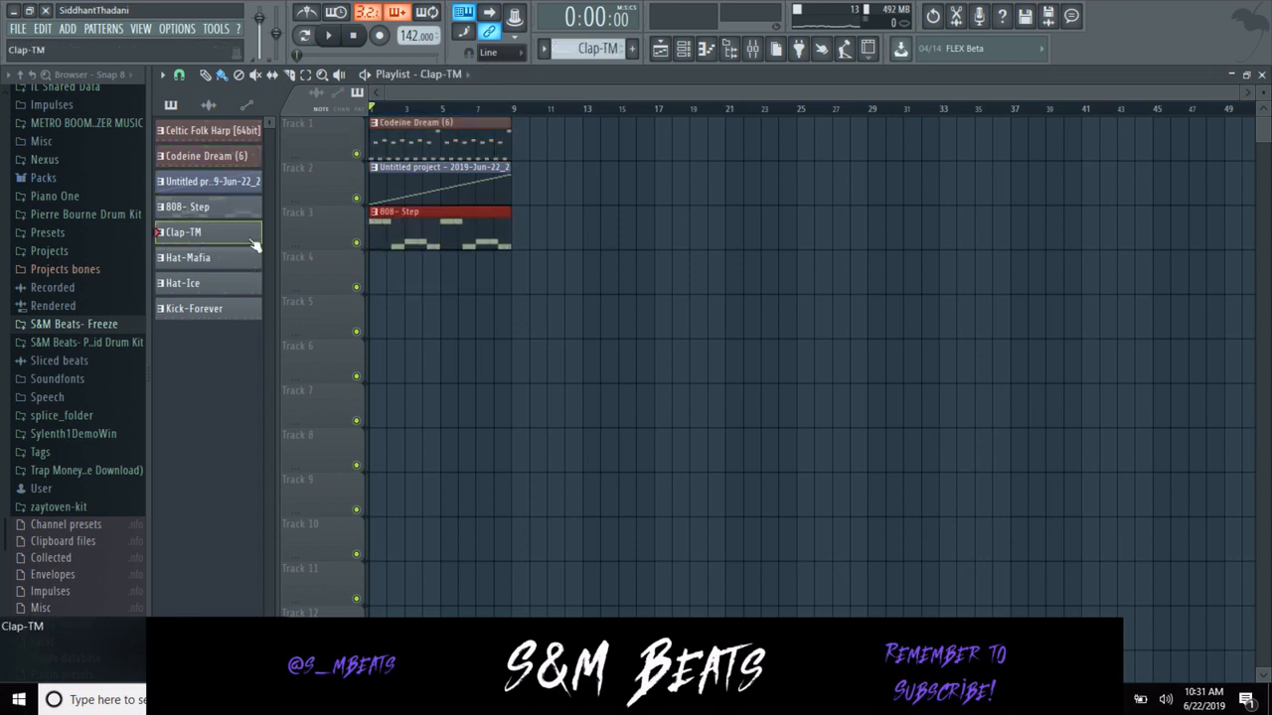
click(367, 285)
click(198, 258)
click(361, 310)
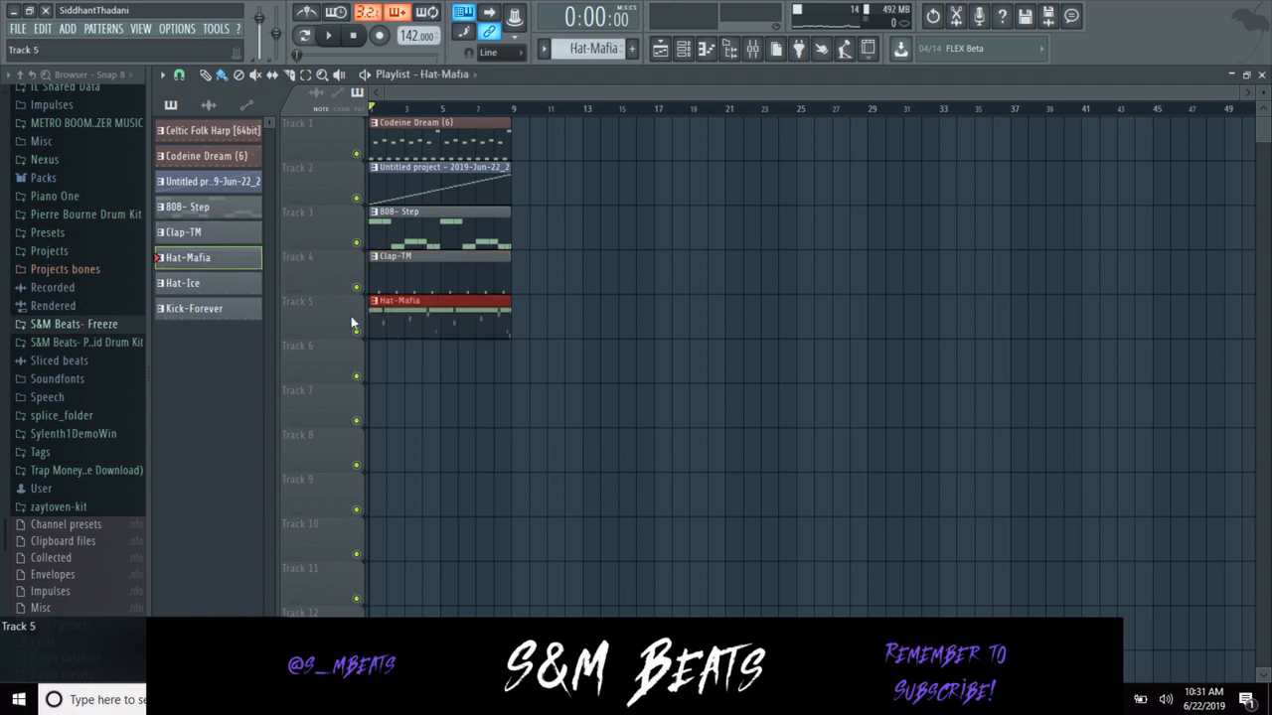
click(238, 288)
click(369, 360)
click(221, 314)
click(398, 419)
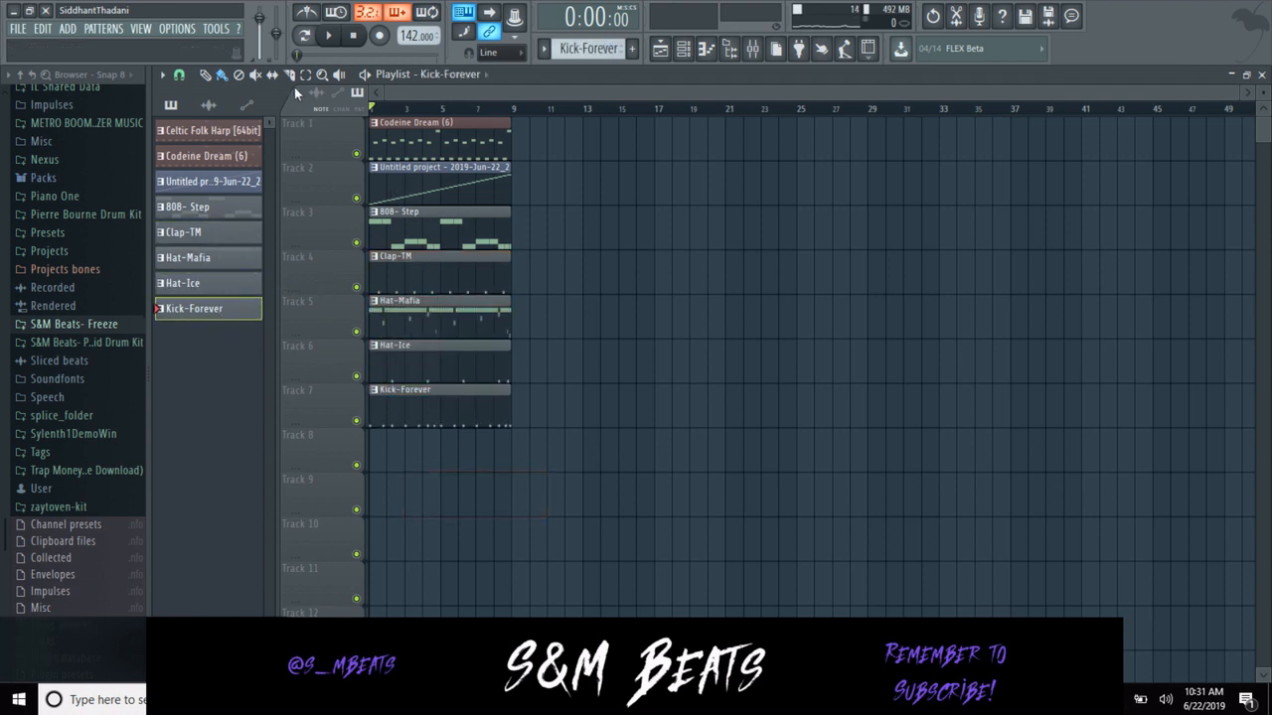
Select all playlist clips and duplicate the eight-bar block five times, filling the arrangement up to bar 49.
key(ctrl+a)
key(ctrl+b)
key(ctrl+b)
key(ctrl+b)
key(ctrl+b)
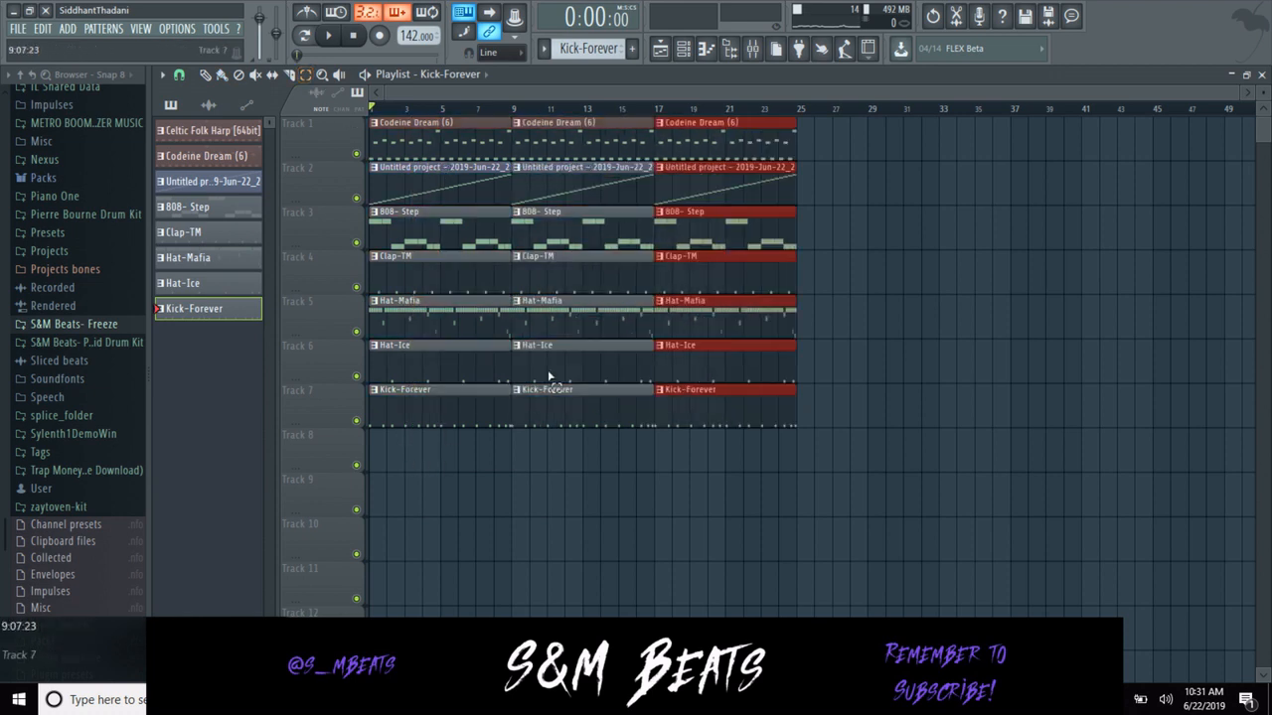
key(ctrl+b)
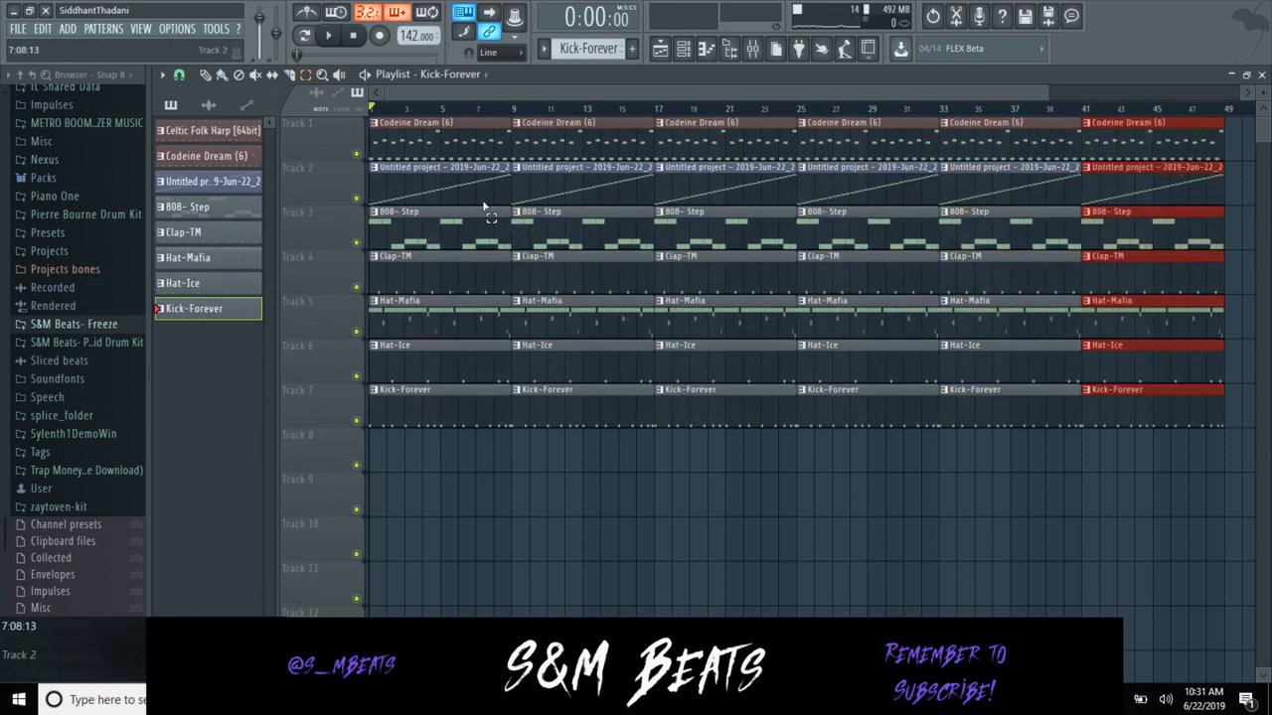
Delete the clips on Tracks 2 to 7 in bars 1 to 8 and every clip from bar 41 onward.
drag(481, 161, 505, 397)
key(Delete)
click(481, 457)
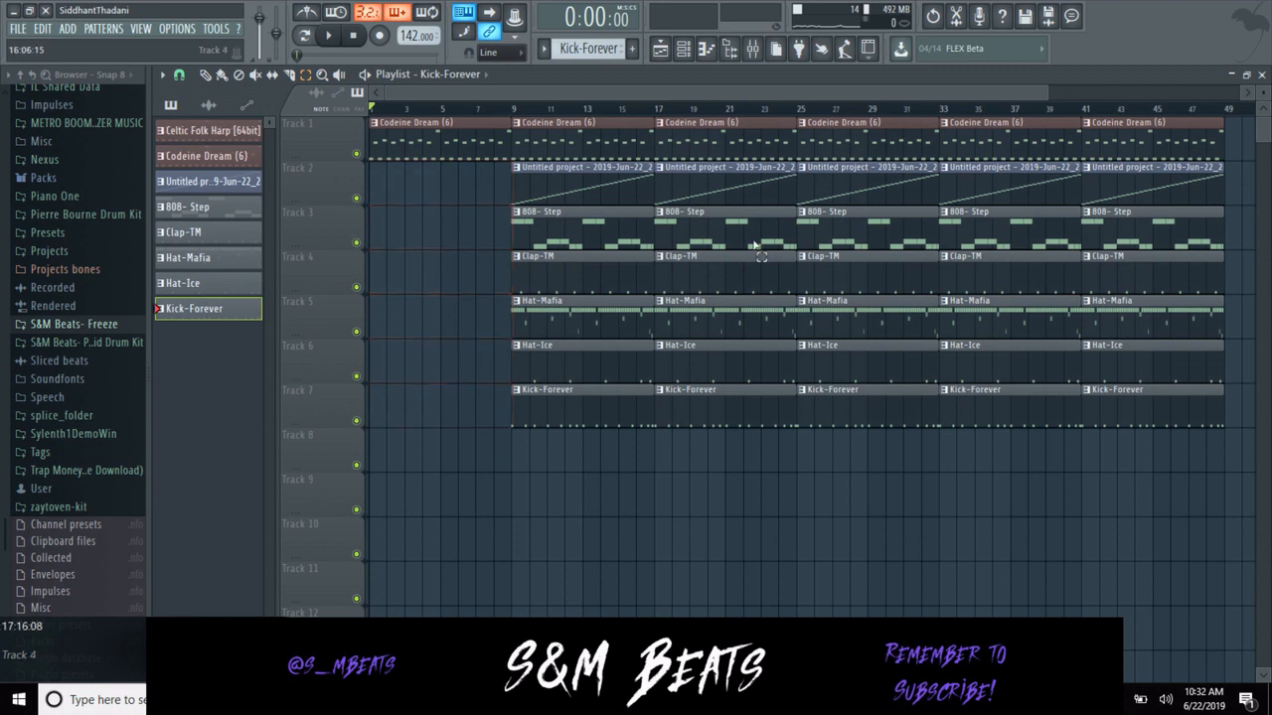
drag(1191, 154, 1163, 437)
key(Delete)
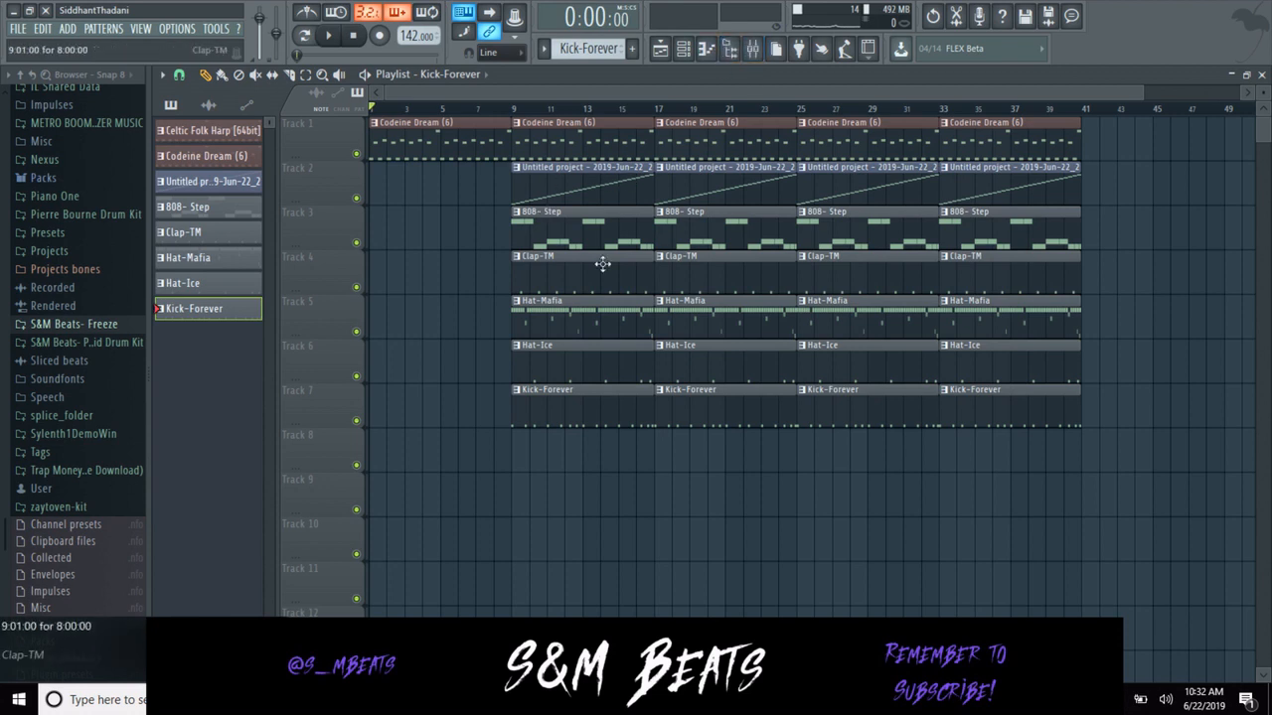
Delete Kick-Forever at bar 25 and Hat-Ice at bars 9 and 25, and shorten the last Kick-Forever clip to four bars.
right_click(841, 401)
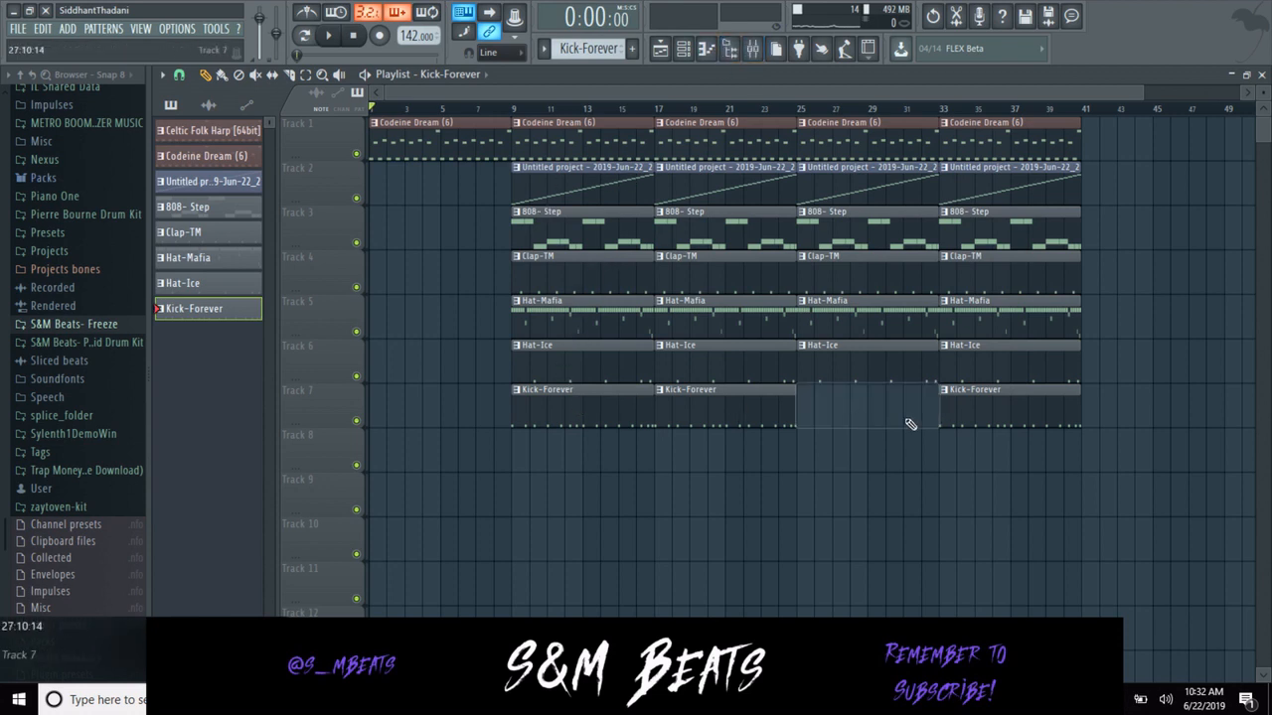
drag(1072, 415, 1009, 414)
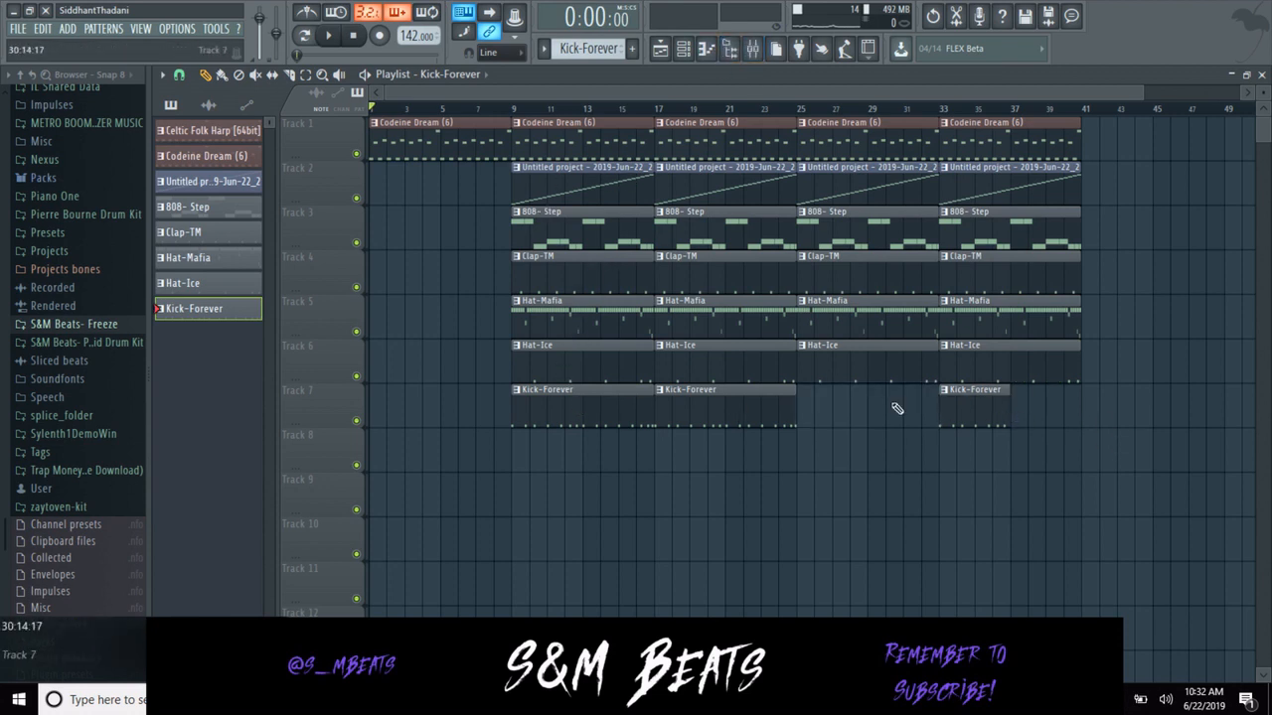
right_click(630, 361)
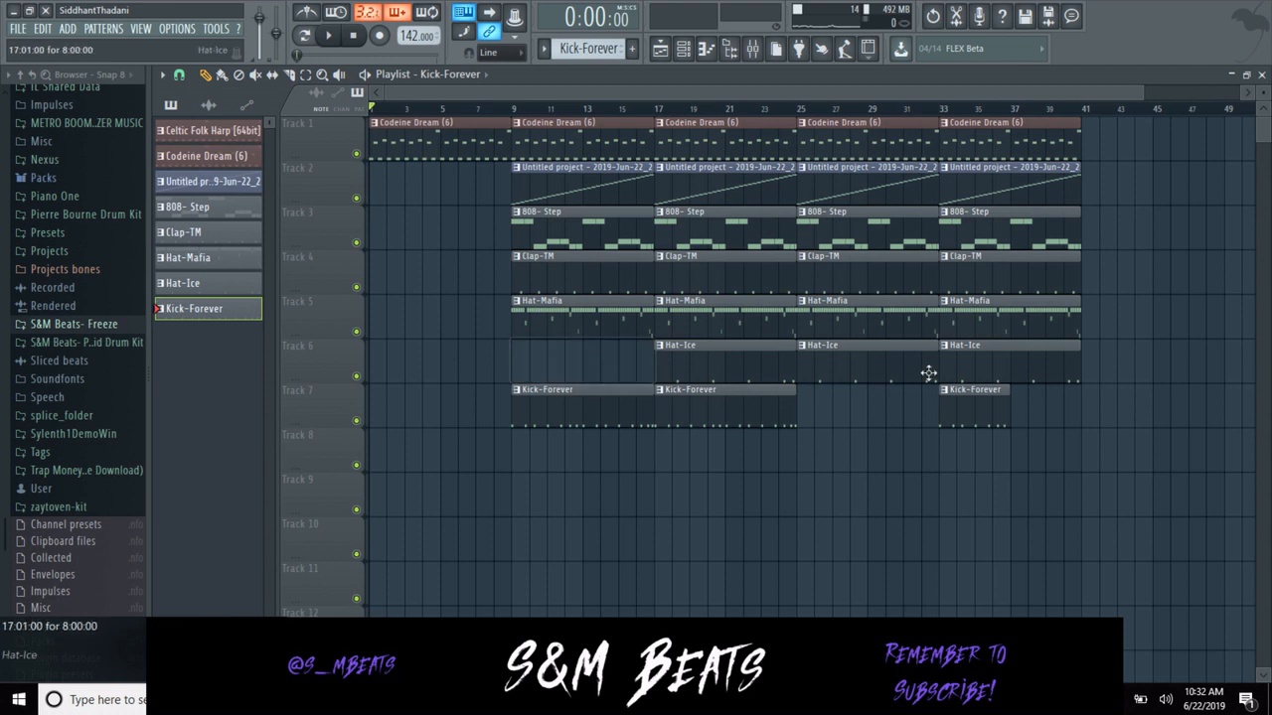
right_click(871, 357)
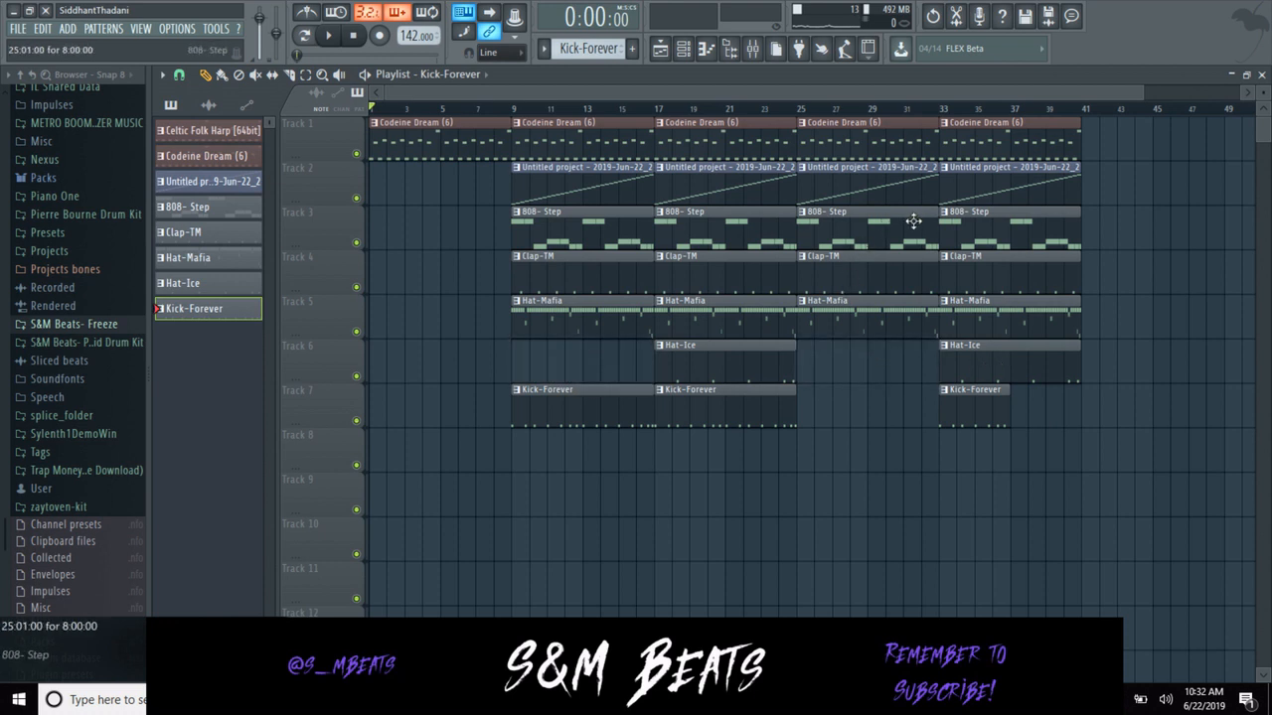
Trim the third Hat-Mafia clip to start at bar 27, and end the last 808, clap and hat clips at bar 40.
drag(801, 320, 837, 319)
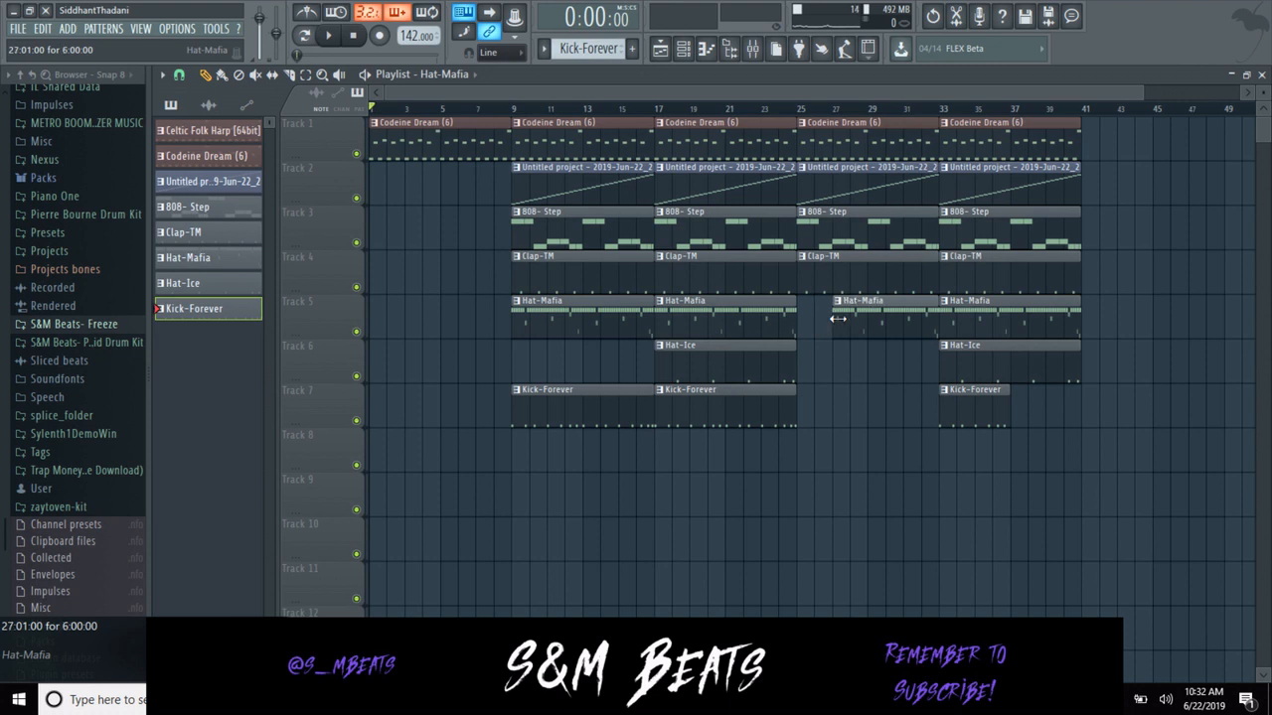
drag(1073, 371, 1066, 372)
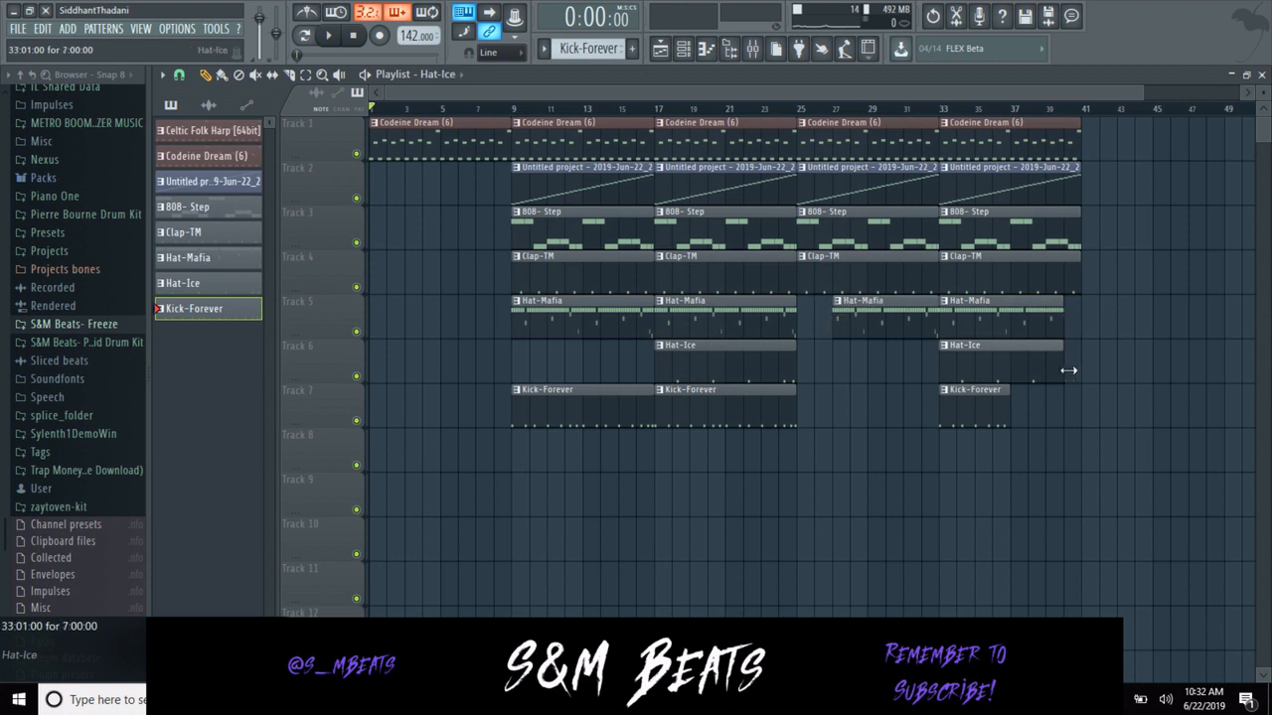
drag(1077, 285, 1055, 282)
drag(1078, 239, 1063, 240)
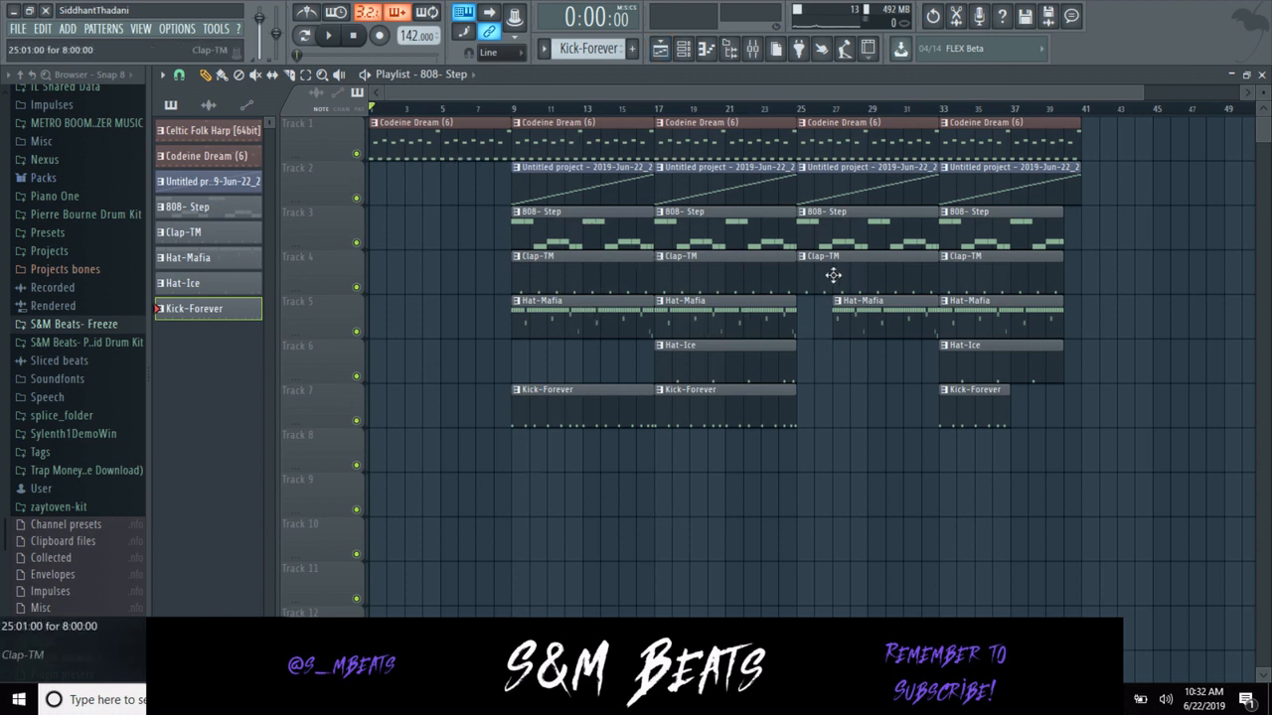
Duplicate the arrangement from bars 9 to 41 twice and remove the copied clips from bar 89 onward.
drag(618, 118, 1040, 463)
key(ctrl+b)
key(ctrl+b)
key(ctrl+b)
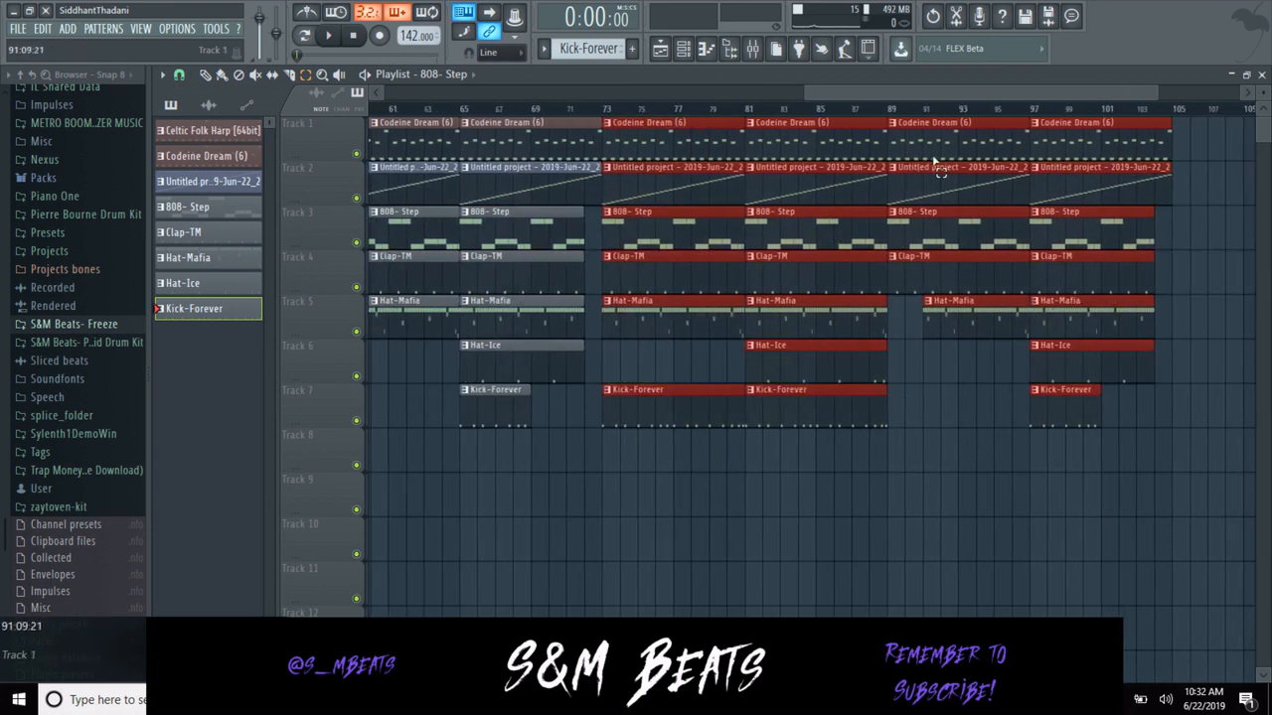
key(ctrl+z)
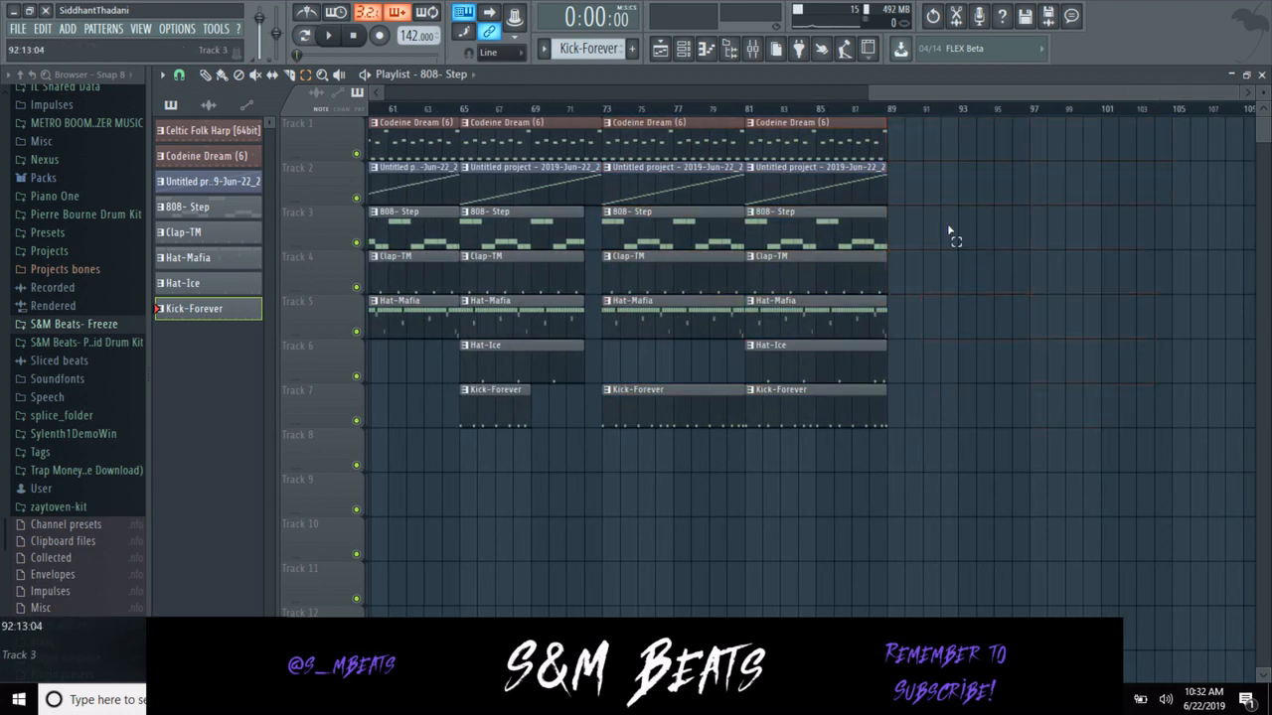
drag(871, 95, 398, 94)
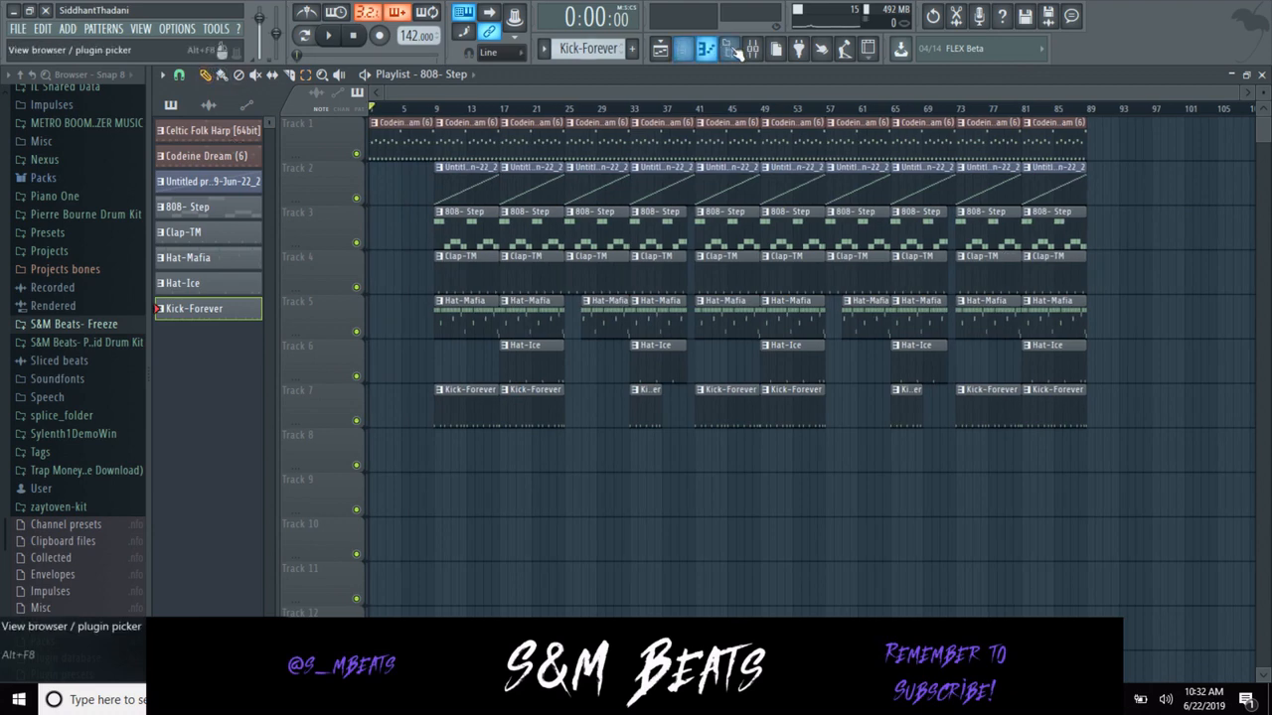
Create a master volume automation clip on Track 8 that fades the volume down over bars 81 to 89.
click(752, 48)
right_click(213, 395)
click(278, 500)
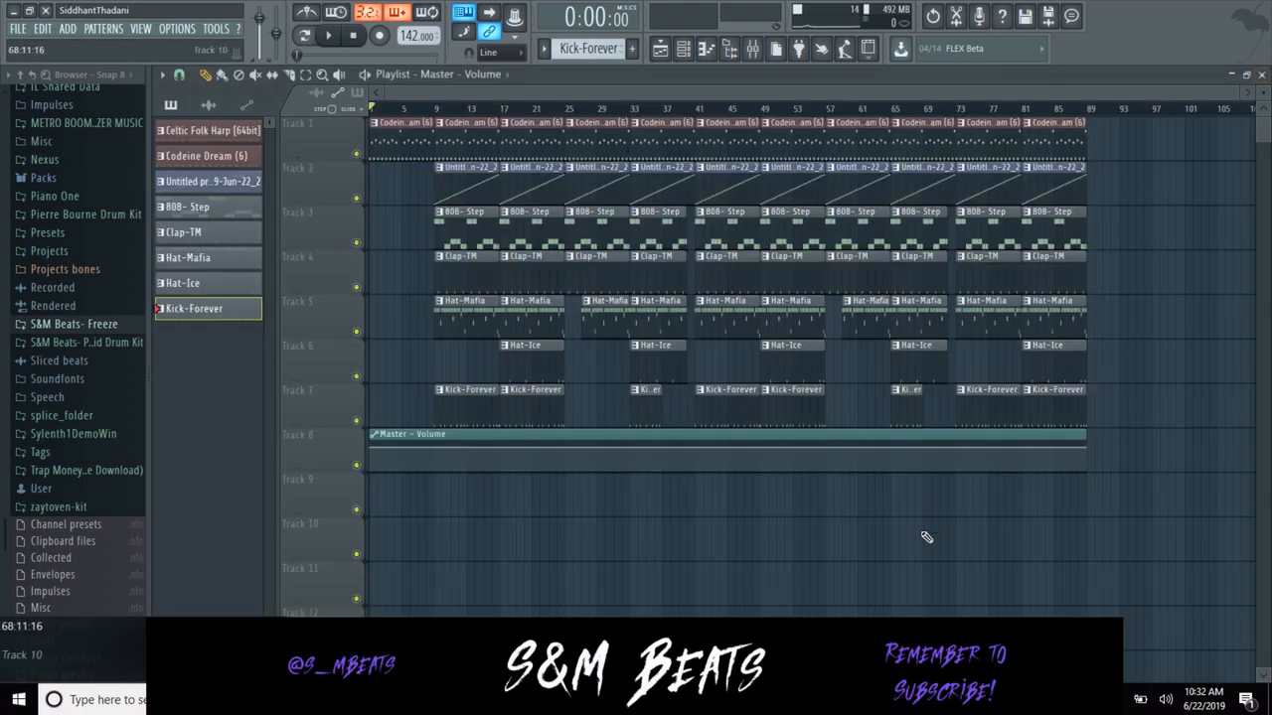
drag(1083, 462, 444, 539)
drag(419, 448, 1071, 449)
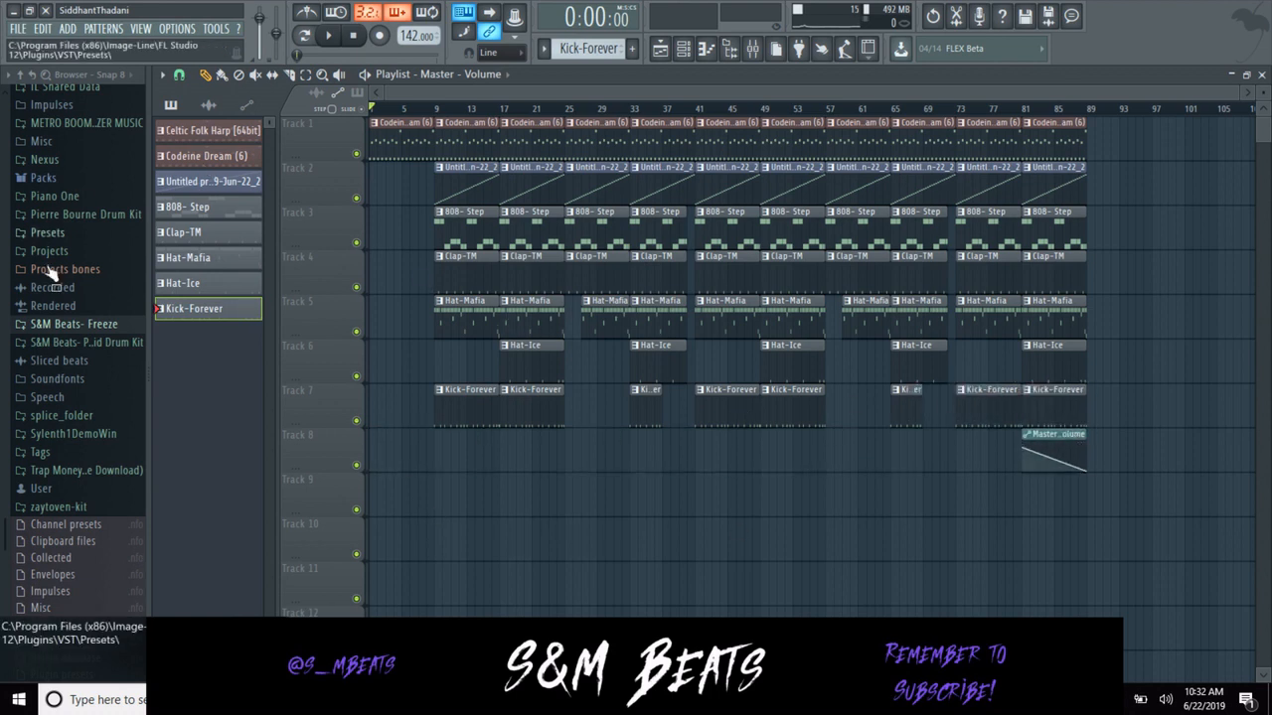
Add the REALTAGLINE sample from the Tags folder to Track 8 at bar 5 and close its channel settings.
click(44, 454)
drag(77, 505, 411, 447)
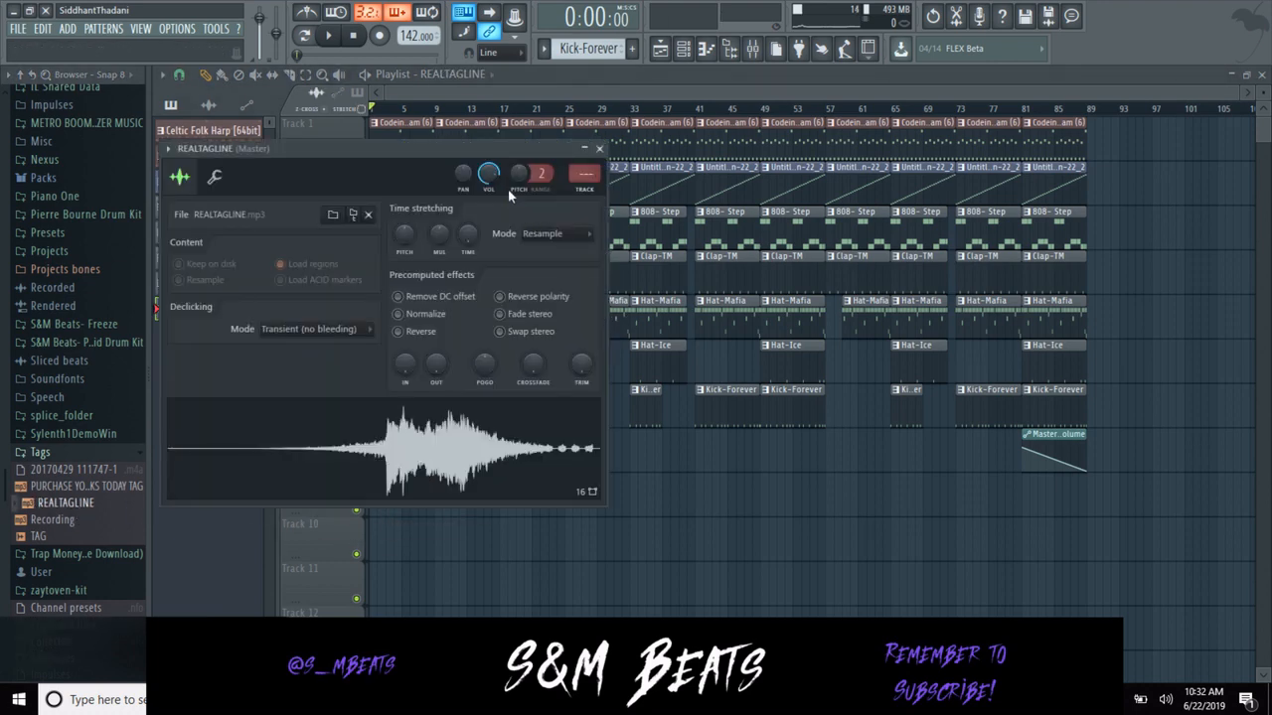
click(599, 148)
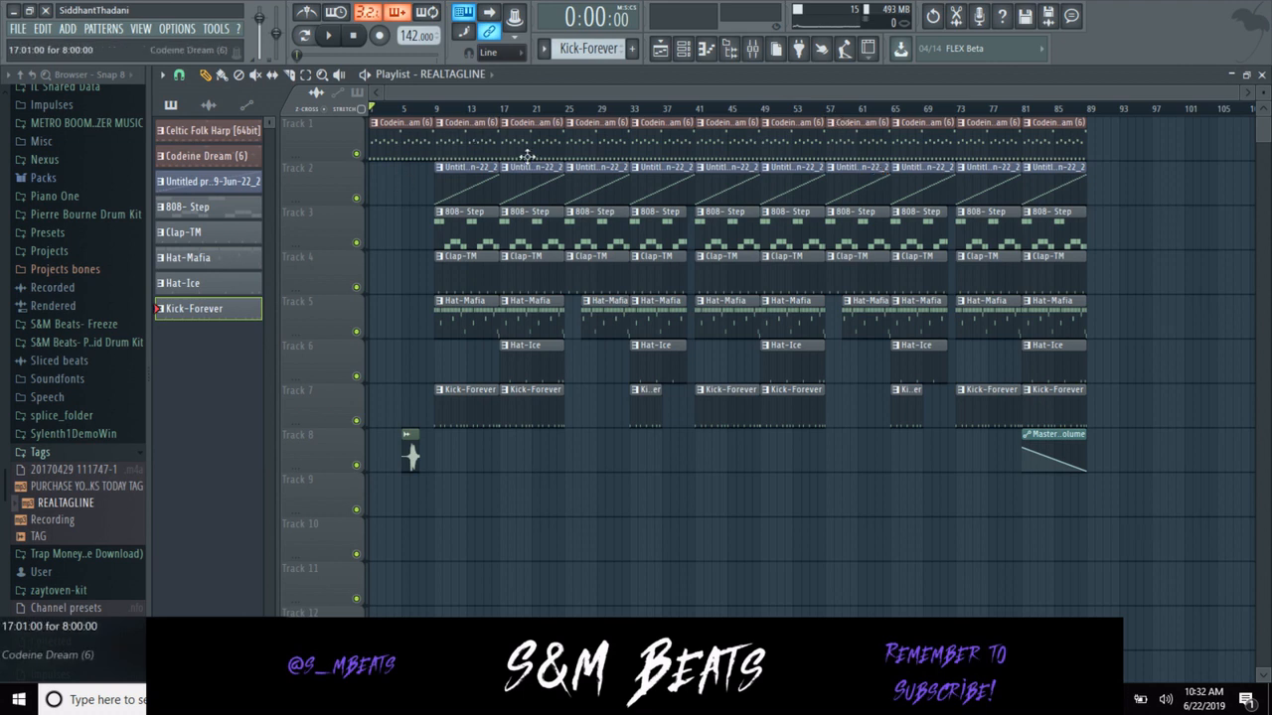
Delete the Codeine Dream clips at bars 25 and 57, shorten those at bars 33 and 65 to four bars, and play the song.
right_click(613, 140)
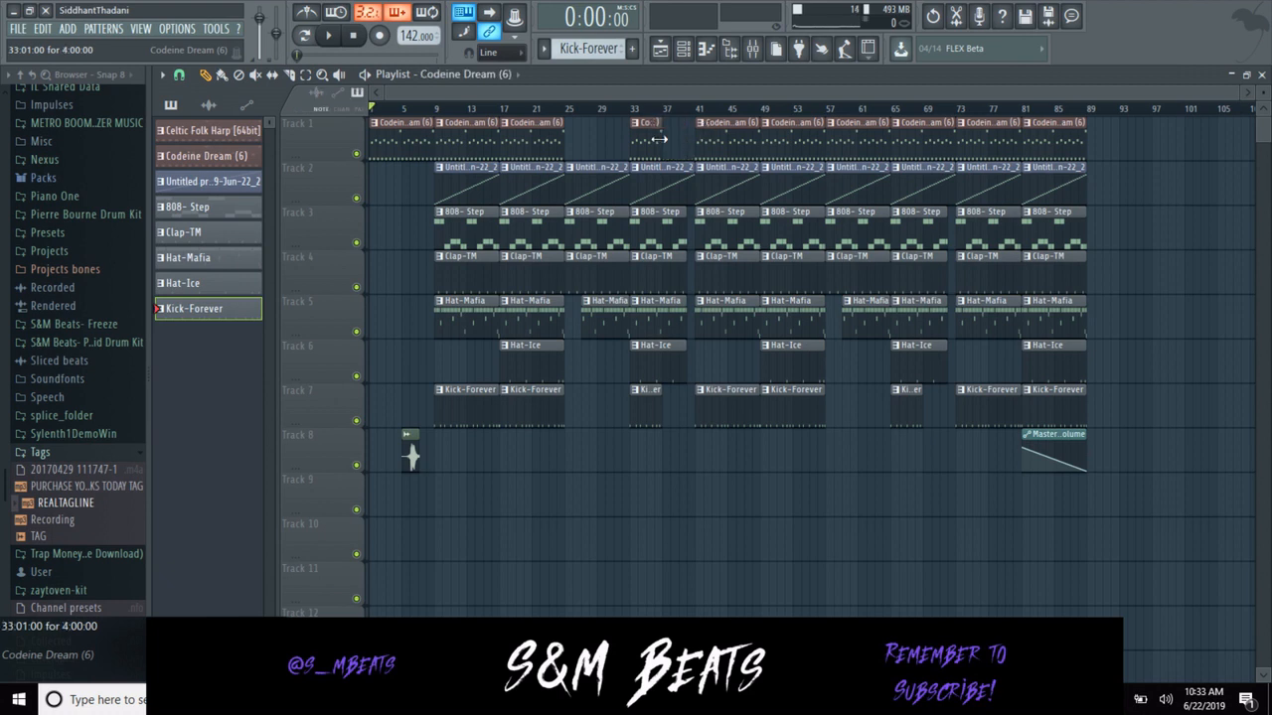
right_click(840, 138)
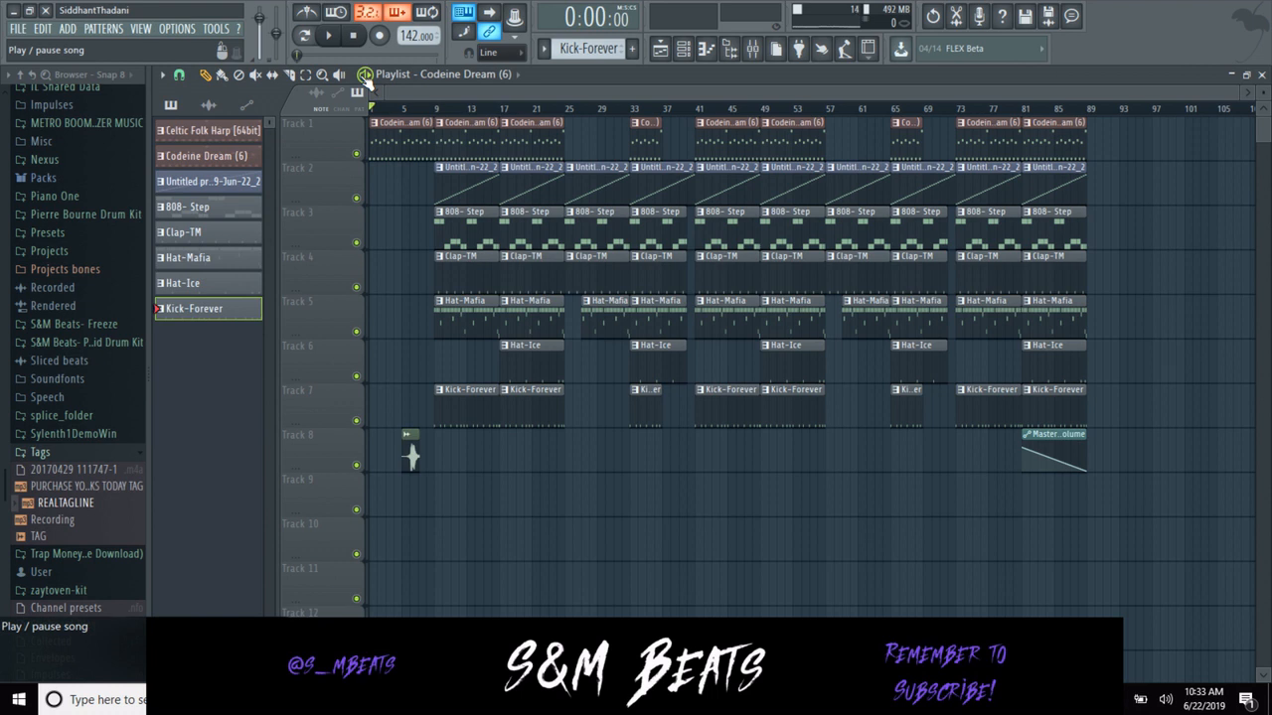
click(365, 74)
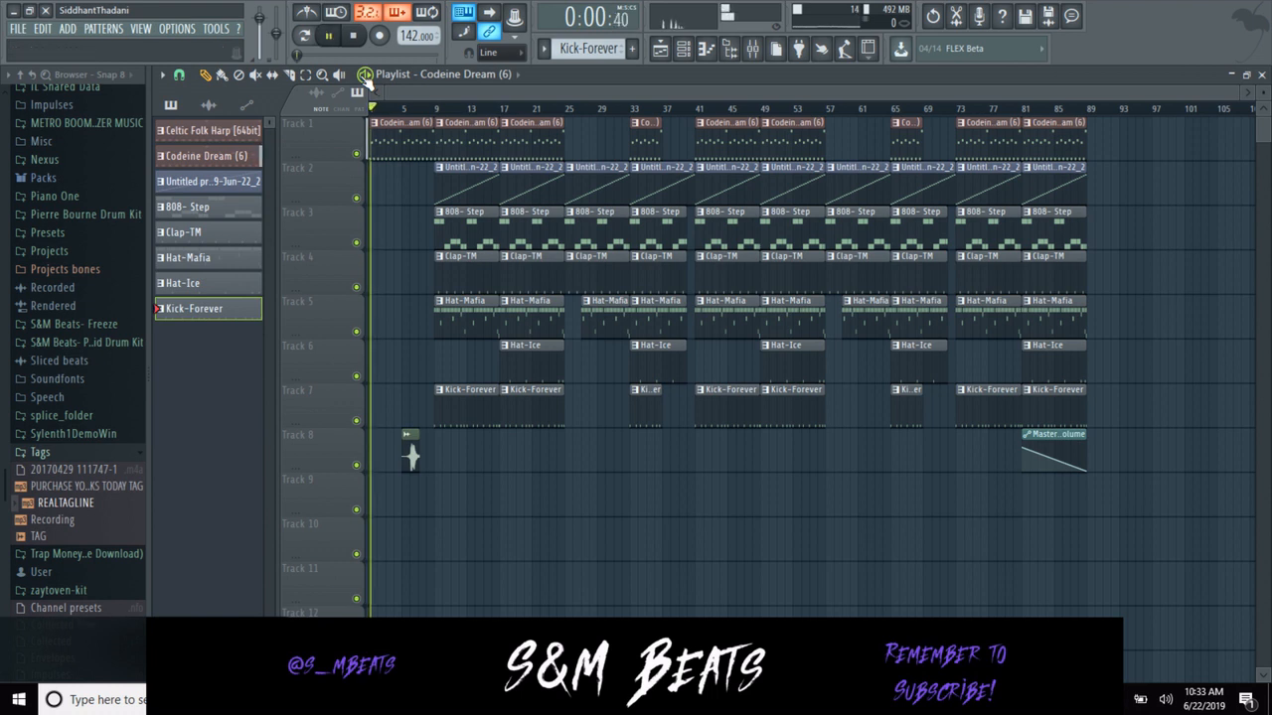